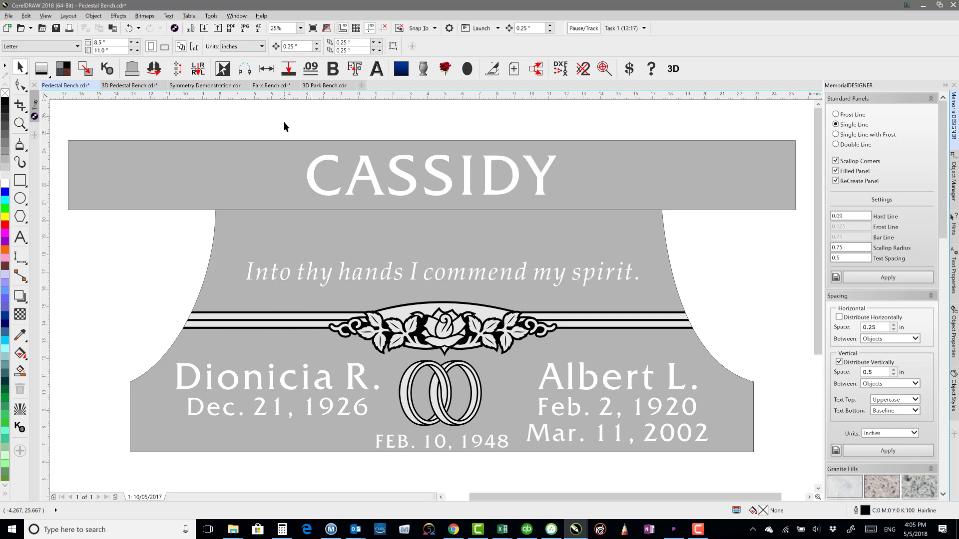
Switch to the Symmetry Demonstration.cdr document showing the black scrollwork ornament.
{"action": "left_click", "coordinate": [191, 86]}
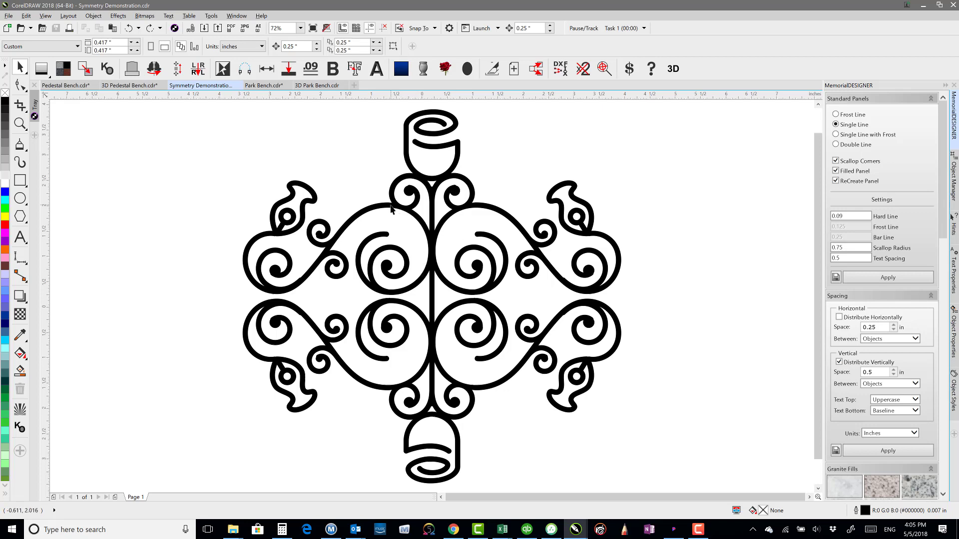
Create a new symmetry on the scrollwork ornament with the symmetry line count set to 2.
{"action": "left_click", "coordinate": [118, 17]}
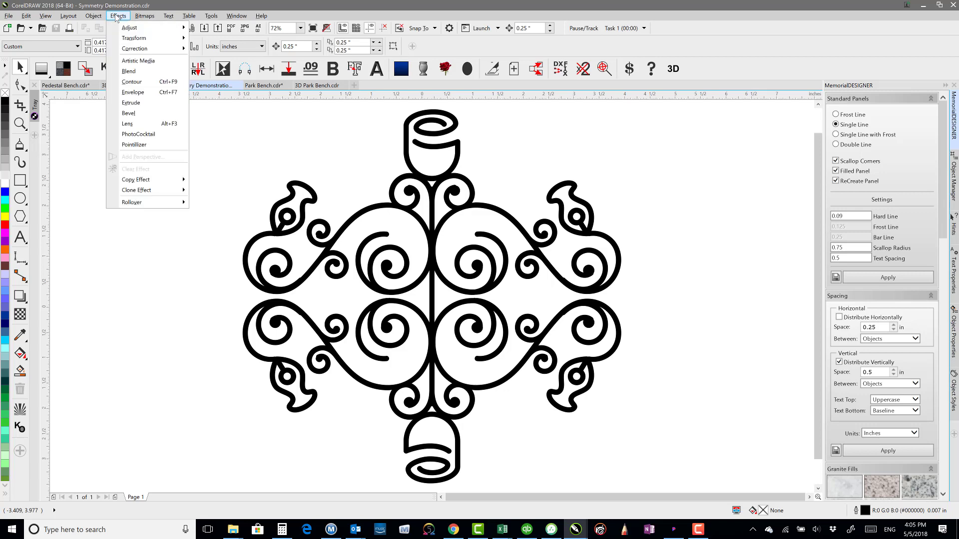
{"action": "mouse_move", "coordinate": [95, 18]}
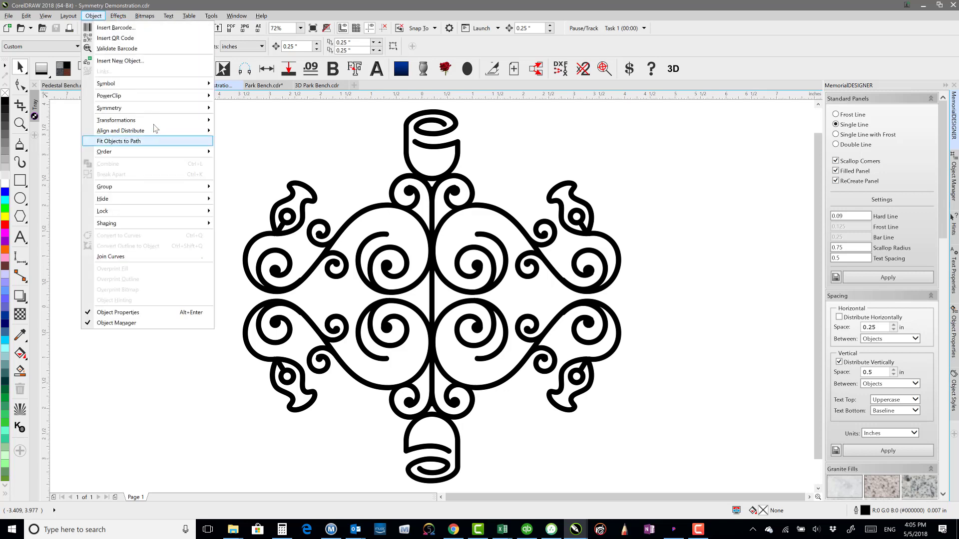
{"action": "mouse_move", "coordinate": [168, 110]}
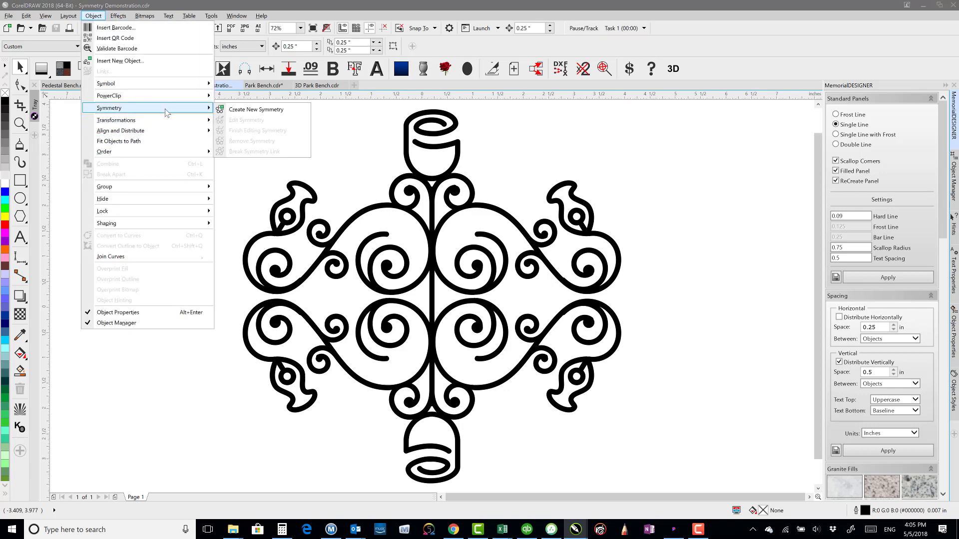
{"action": "left_click", "coordinate": [256, 110]}
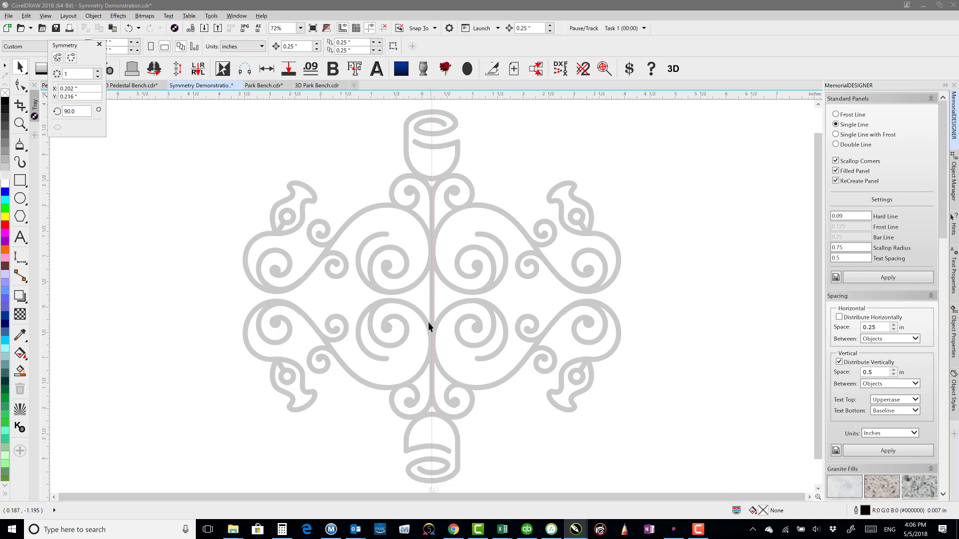
{"action": "left_click", "coordinate": [98, 72]}
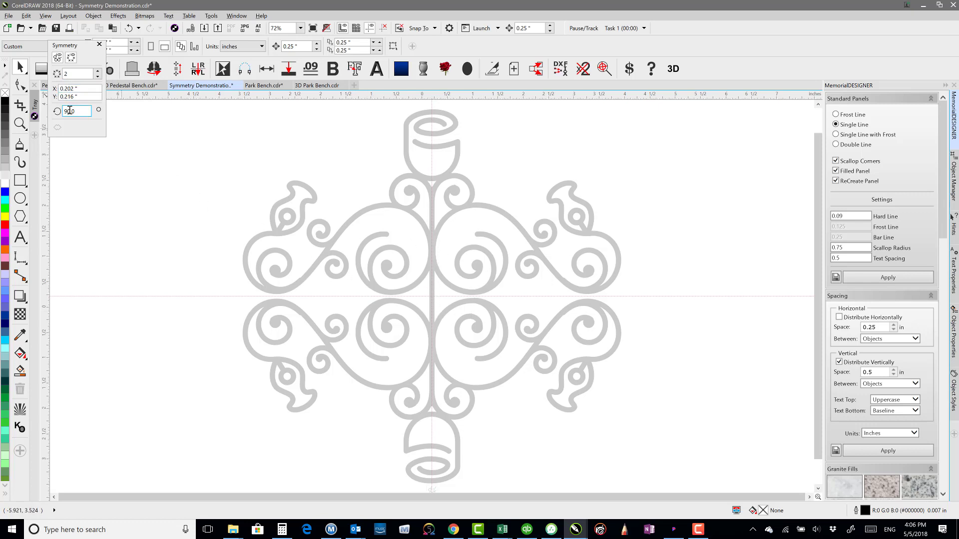
{"action": "left_click", "coordinate": [20, 145]}
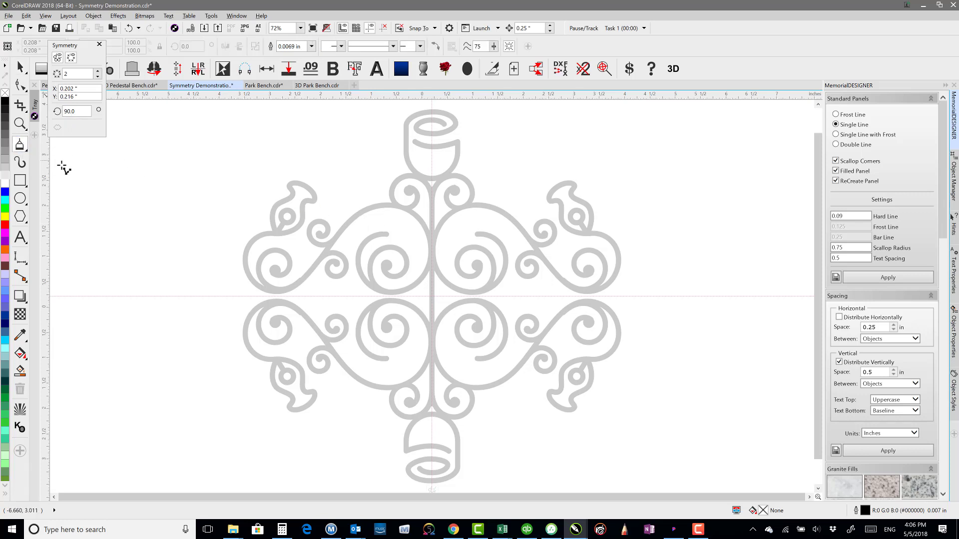
Draw a freehand scroll curve over the upper-left ornament so it mirrors into four copies.
{"action": "left_click", "coordinate": [20, 162]}
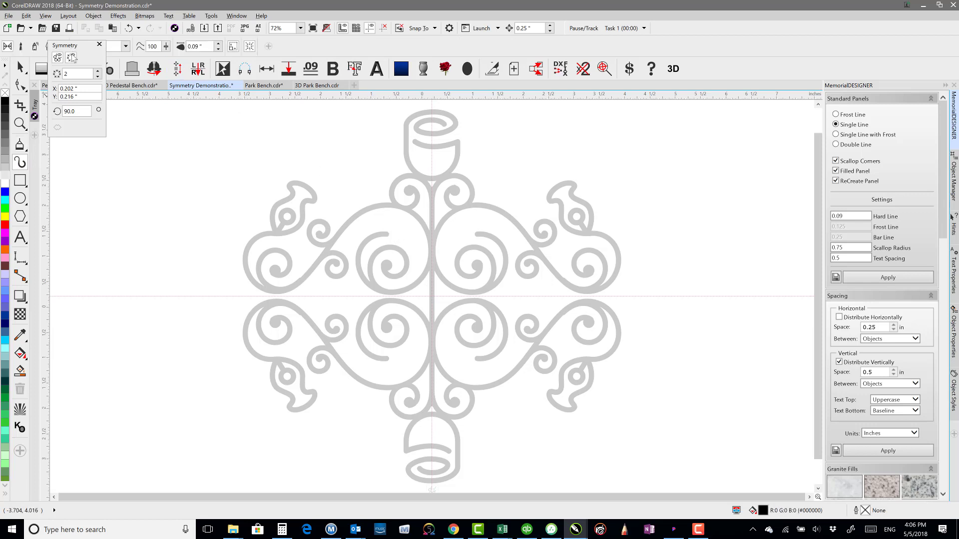
{"action": "left_click_drag", "start_coordinate": [71, 48], "coordinate": [82, 114]}
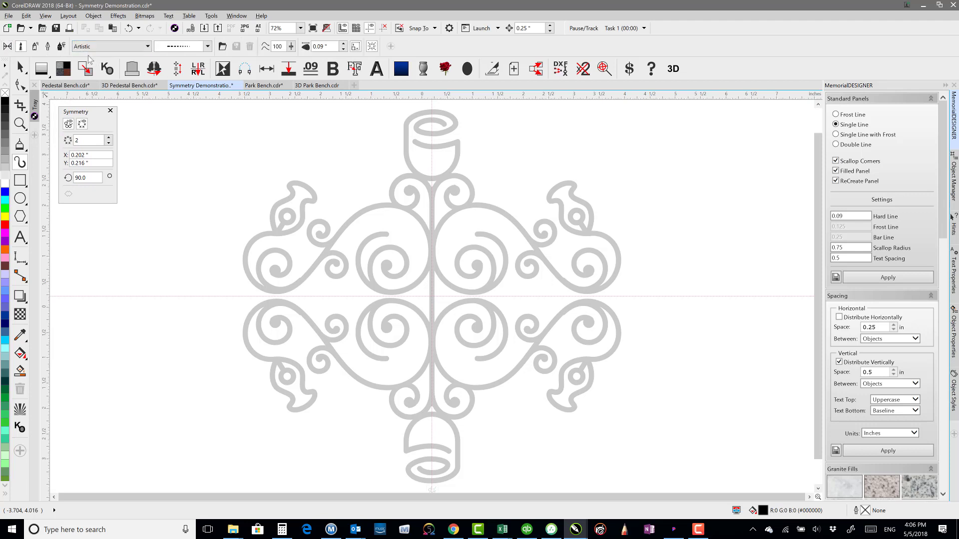
{"action": "left_click", "coordinate": [61, 46]}
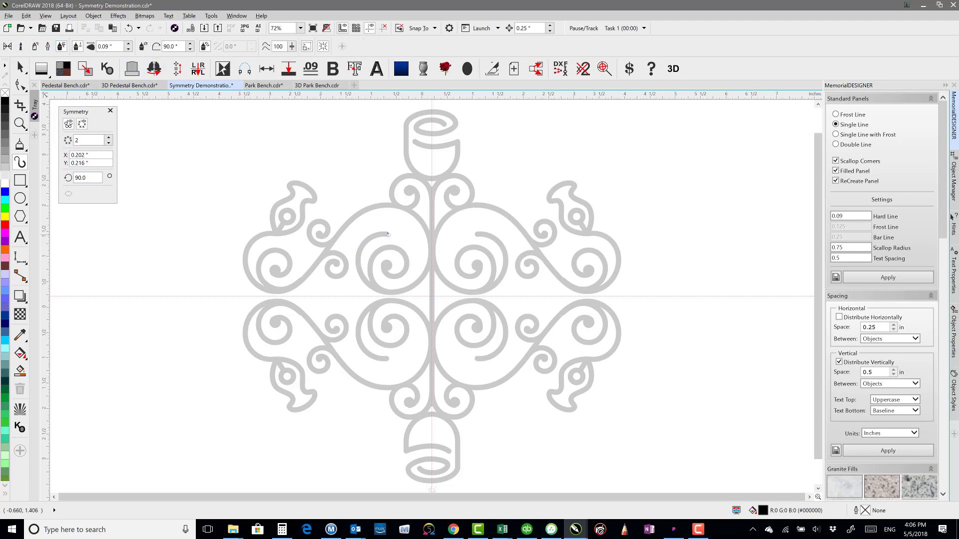
{"action": "mouse_move", "coordinate": [375, 234]}
{"action": "left_mouse_down"}
{"action": "mouse_move", "coordinate": [370, 288]}
{"action": "mouse_move", "coordinate": [404, 292]}
{"action": "mouse_move", "coordinate": [423, 269]}
{"action": "mouse_move", "coordinate": [418, 228]}
{"action": "mouse_move", "coordinate": [379, 205]}
{"action": "mouse_move", "coordinate": [357, 214]}
{"action": "mouse_move", "coordinate": [299, 281]}
{"action": "mouse_move", "coordinate": [268, 290]}
{"action": "mouse_move", "coordinate": [249, 277]}
{"action": "mouse_move", "coordinate": [247, 241]}
{"action": "mouse_move", "coordinate": [287, 233]}
{"action": "left_mouse_up"}
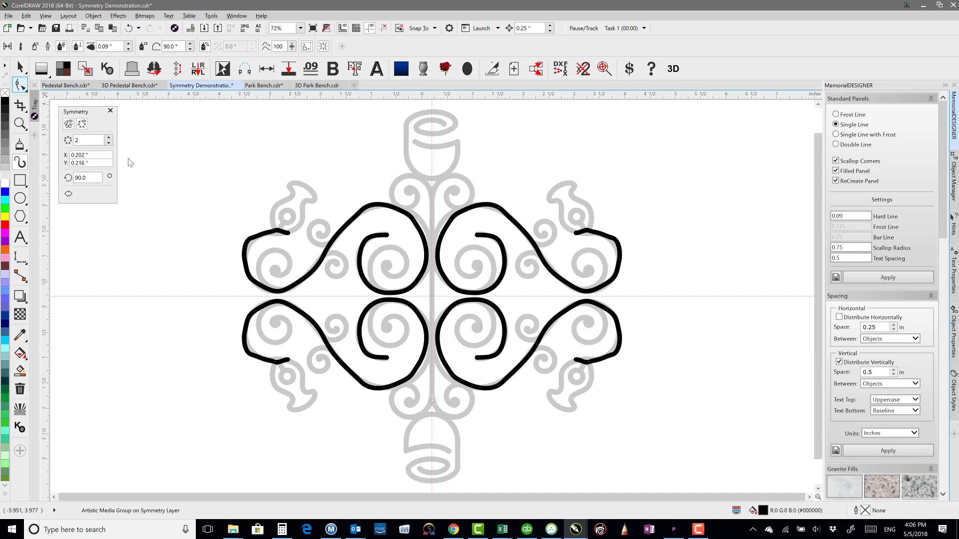
{"action": "left_click", "coordinate": [267, 233]}
Reduce the nodes on the upper-left scroll curve and smooth it with the Smooth tool.
{"action": "left_click_drag", "start_coordinate": [215, 174], "coordinate": [439, 308]}
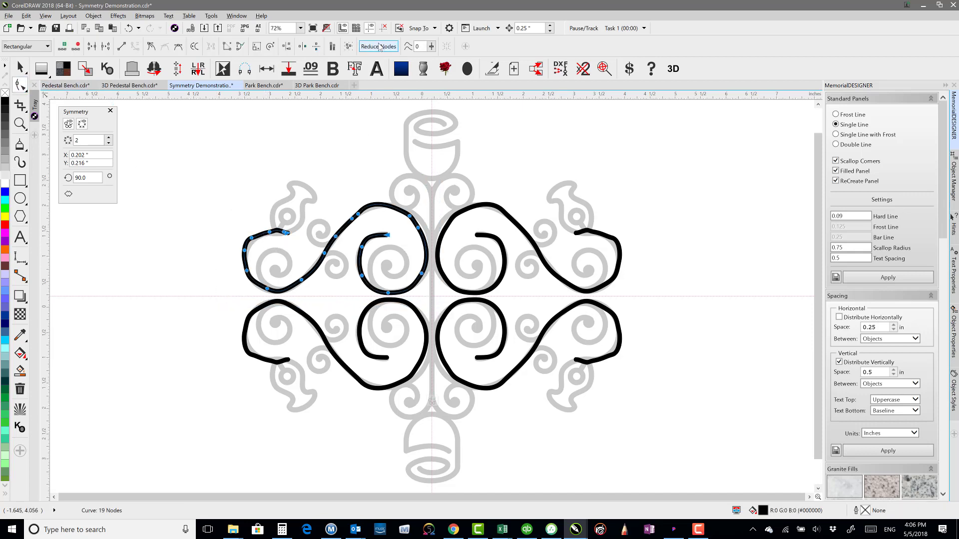
{"action": "left_click", "coordinate": [397, 49]}
{"action": "left_click", "coordinate": [23, 89]}
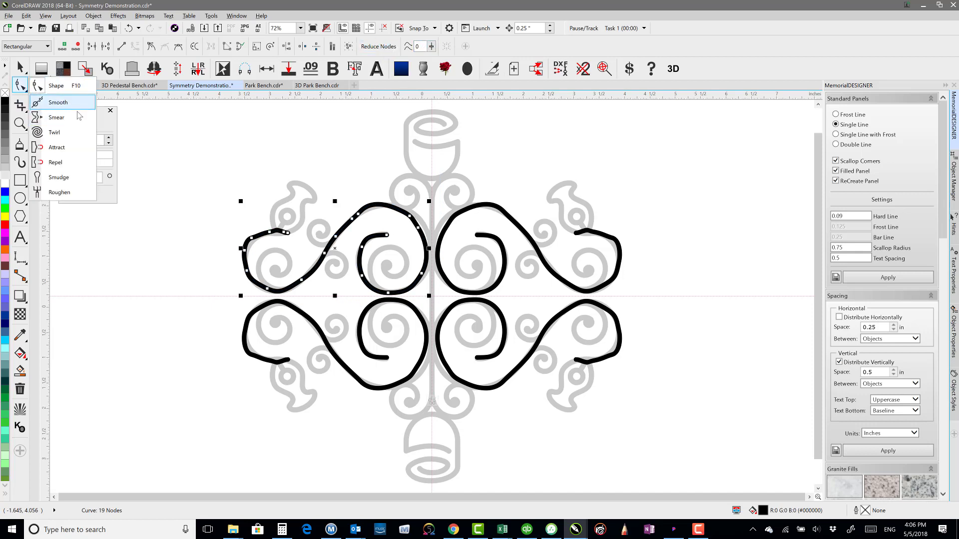
{"action": "left_click", "coordinate": [57, 100]}
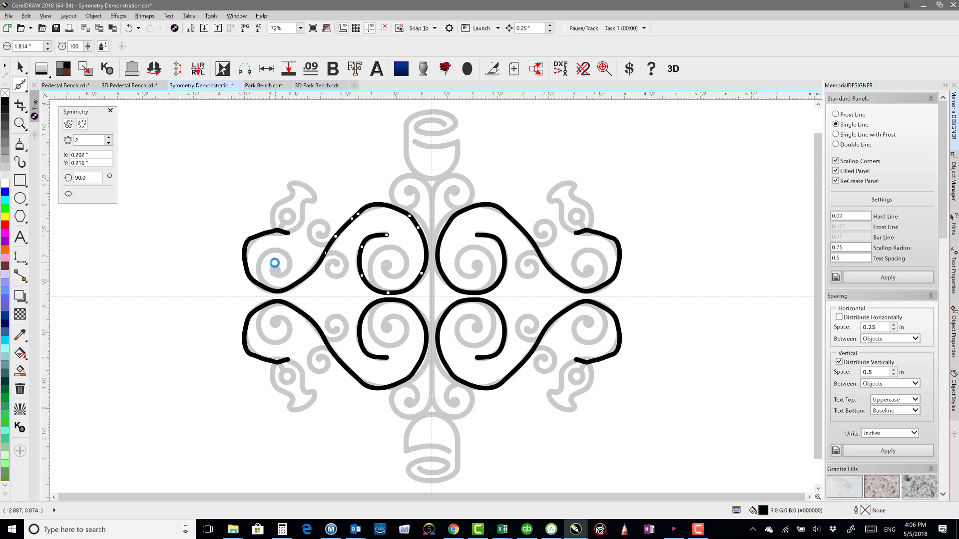
{"action": "mouse_move", "coordinate": [272, 261]}
{"action": "left_mouse_down"}
{"action": "mouse_move", "coordinate": [263, 242]}
{"action": "mouse_move", "coordinate": [319, 247]}
{"action": "mouse_move", "coordinate": [387, 219]}
{"action": "mouse_move", "coordinate": [368, 277]}
{"action": "mouse_move", "coordinate": [371, 226]}
{"action": "mouse_move", "coordinate": [389, 264]}
{"action": "mouse_move", "coordinate": [368, 229]}
{"action": "mouse_move", "coordinate": [393, 252]}
{"action": "mouse_move", "coordinate": [305, 264]}
{"action": "mouse_move", "coordinate": [246, 256]}
{"action": "mouse_move", "coordinate": [287, 240]}
{"action": "left_mouse_up"}
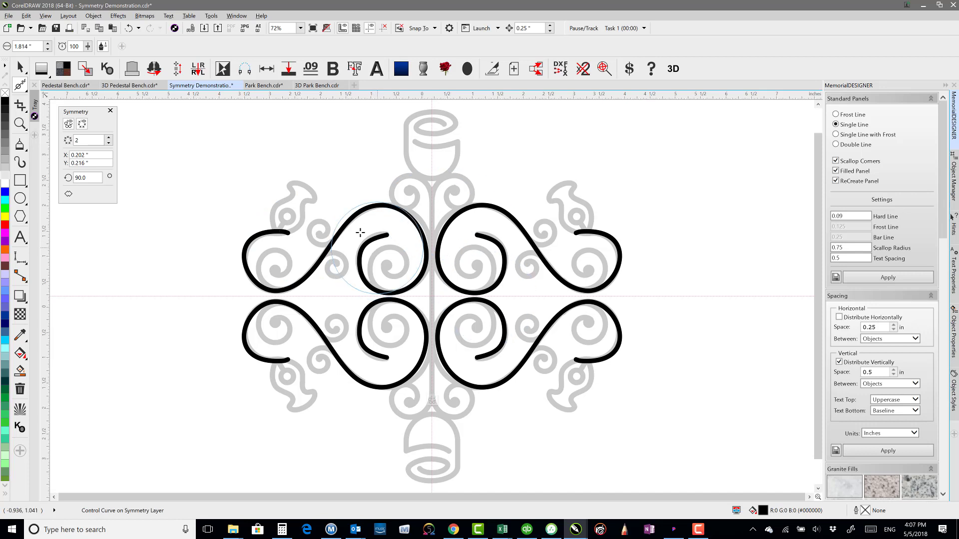
Reshape the curve's inner curl end by adjusting its end node with the Shape tool.
{"action": "left_click", "coordinate": [20, 85]}
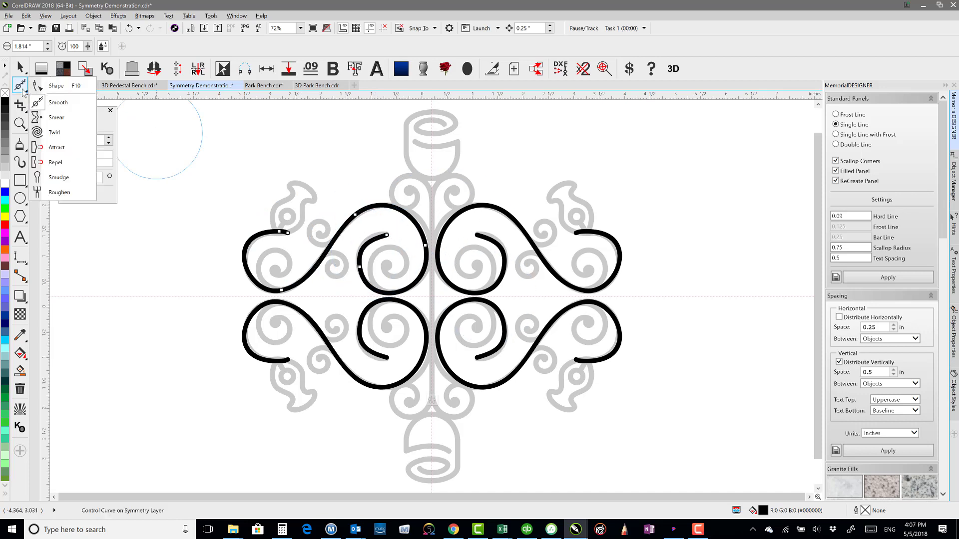
{"action": "left_click", "coordinate": [50, 86]}
{"action": "left_click", "coordinate": [363, 267]}
{"action": "key", "text": "F10"}
{"action": "left_click", "coordinate": [388, 233]}
{"action": "left_click_drag", "start_coordinate": [359, 234], "coordinate": [367, 235]}
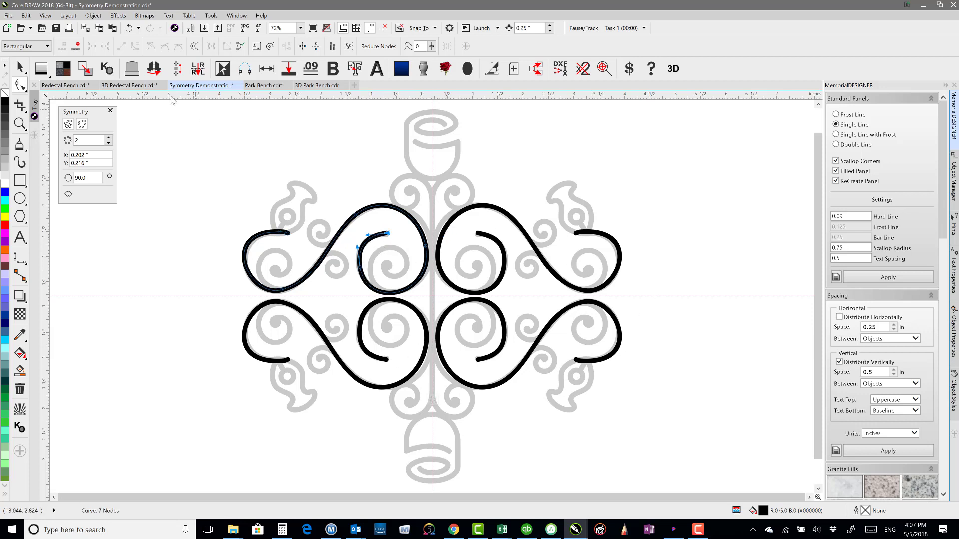
Close Symmetry Demonstration without saving and return to the Pedestal Bench.cdr design.
{"action": "left_click", "coordinate": [239, 86]}
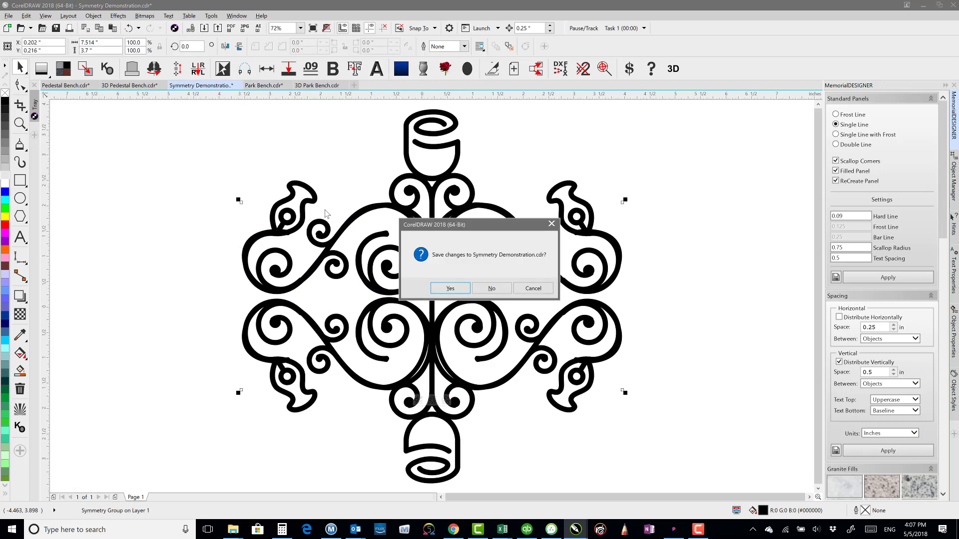
{"action": "left_click", "coordinate": [501, 290]}
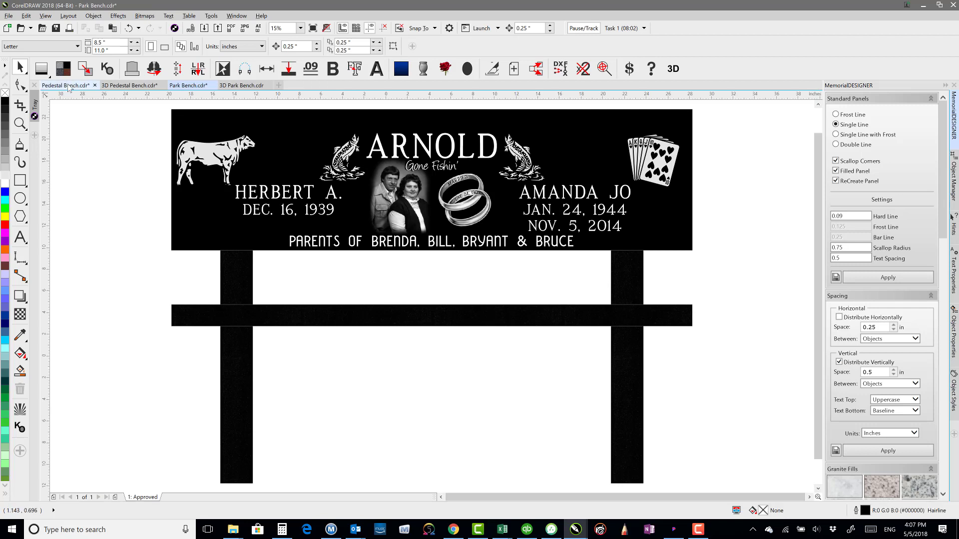
{"action": "left_click", "coordinate": [65, 86]}
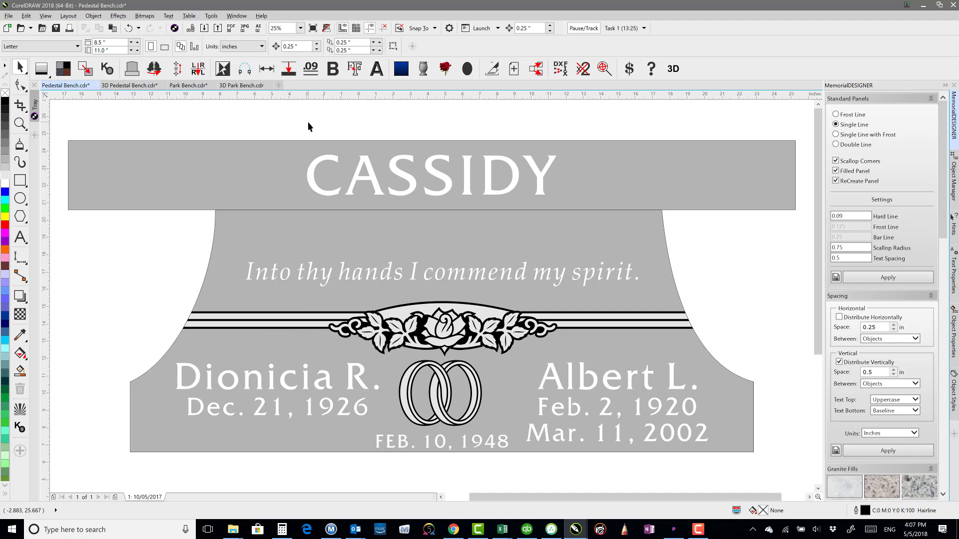
Give the CASSIDY lettering a block shadow with depth 0.18 in.
{"action": "left_click", "coordinate": [314, 190]}
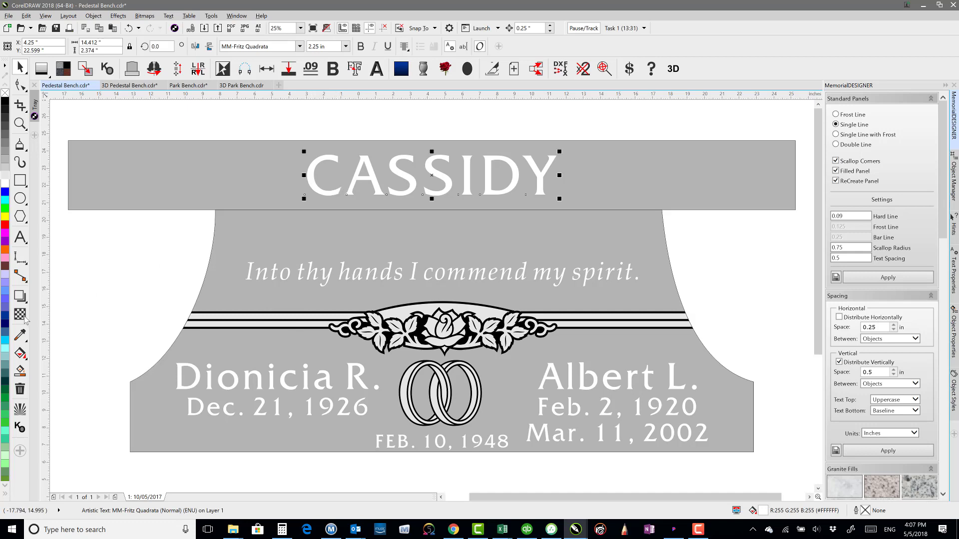
{"action": "left_click", "coordinate": [25, 298]}
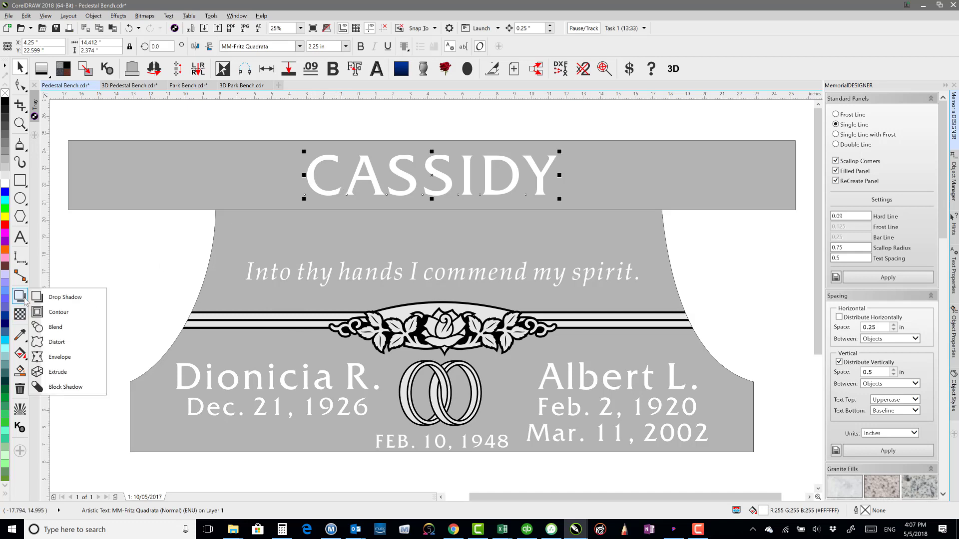
{"action": "left_click", "coordinate": [70, 387]}
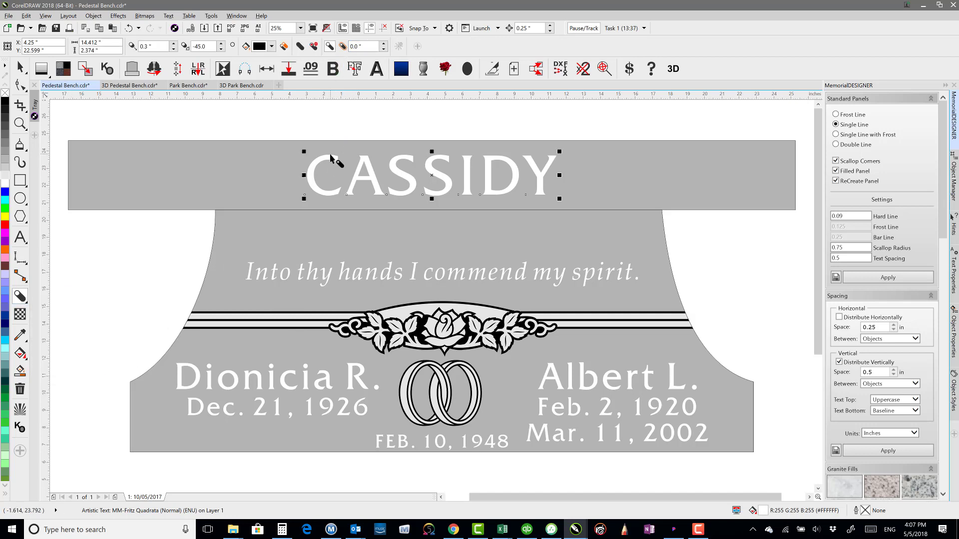
{"action": "left_click_drag", "start_coordinate": [371, 48], "coordinate": [349, 52]}
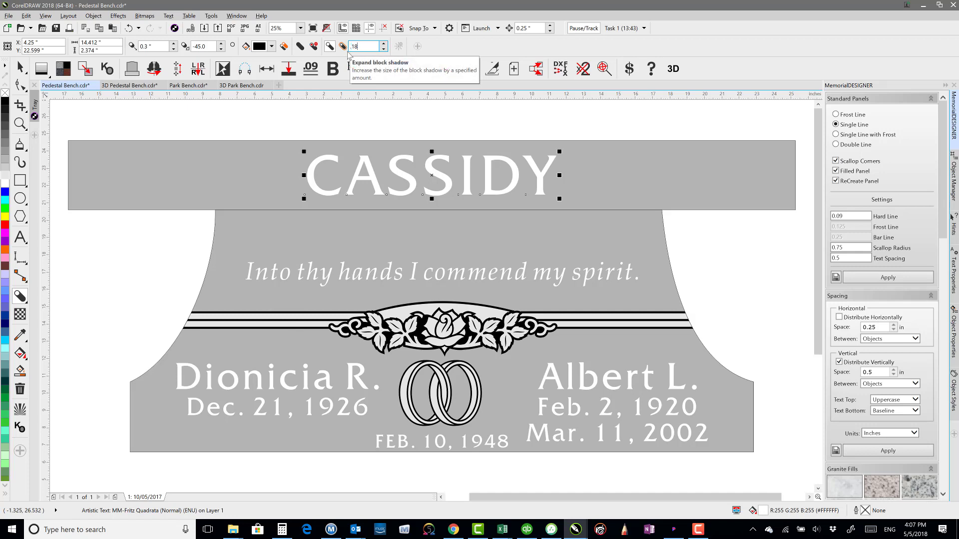
{"action": "type", "text": ".18"}
{"action": "key", "text": "Return"}
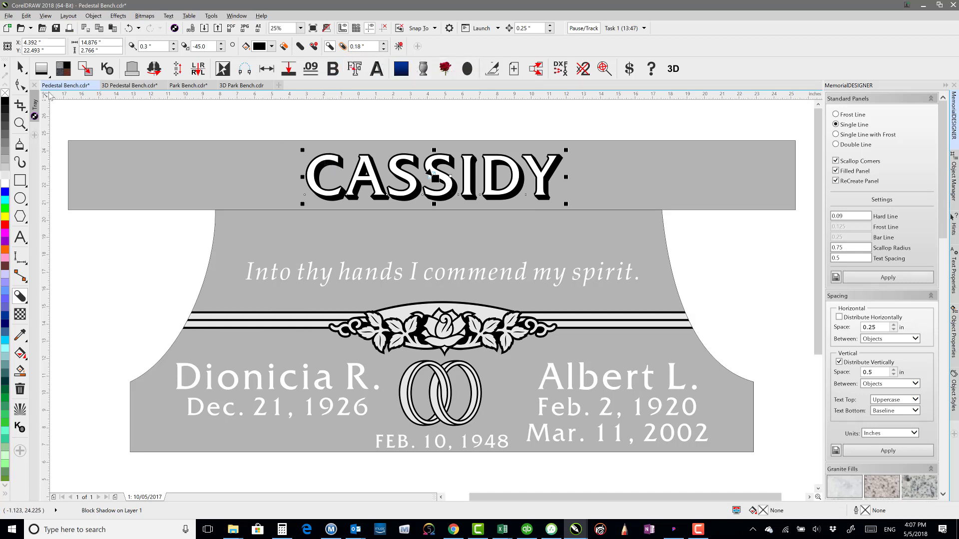
Widen the CASSIDY letter spacing by dragging its horizontal spacing handle outward.
{"action": "left_click", "coordinate": [20, 84]}
{"action": "left_click", "coordinate": [373, 189]}
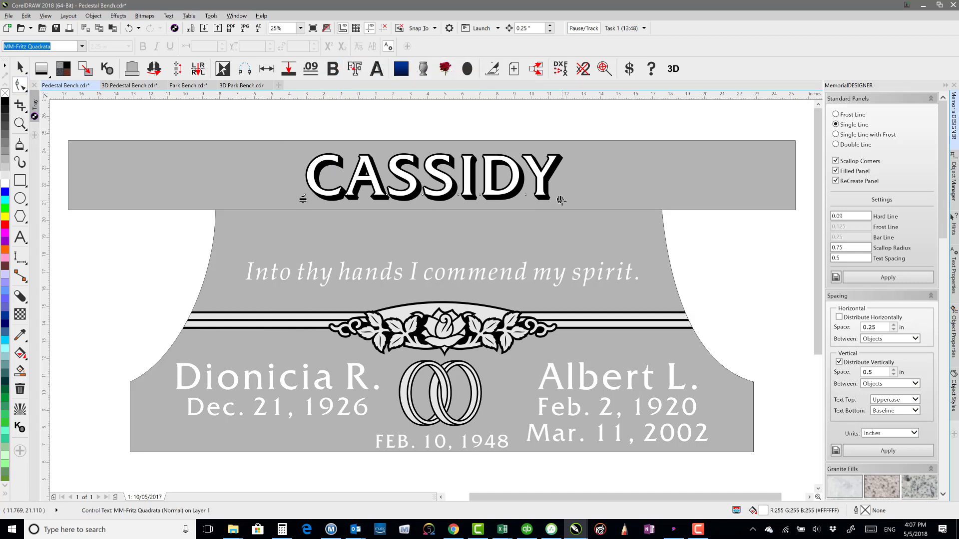
{"action": "left_click_drag", "start_coordinate": [560, 200], "coordinate": [601, 197]}
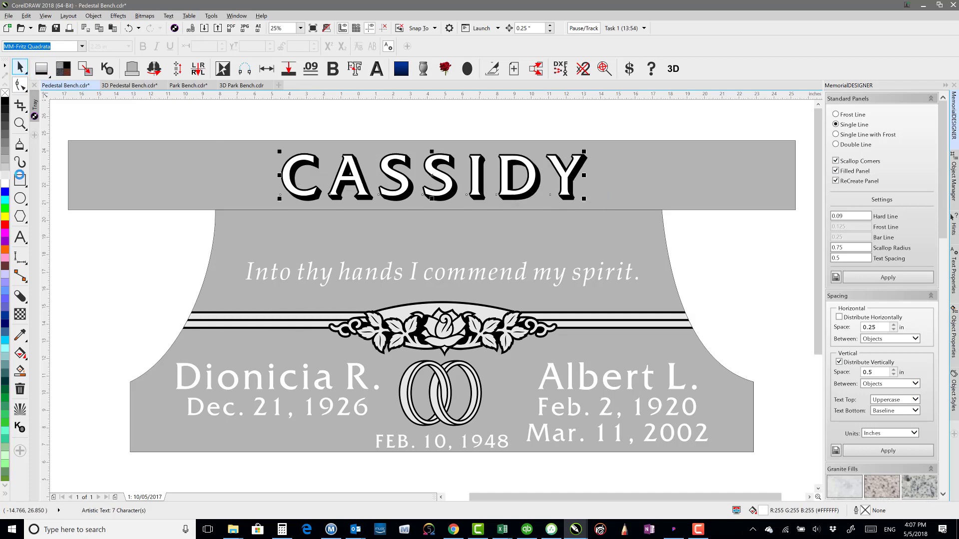
{"action": "key", "text": "space"}
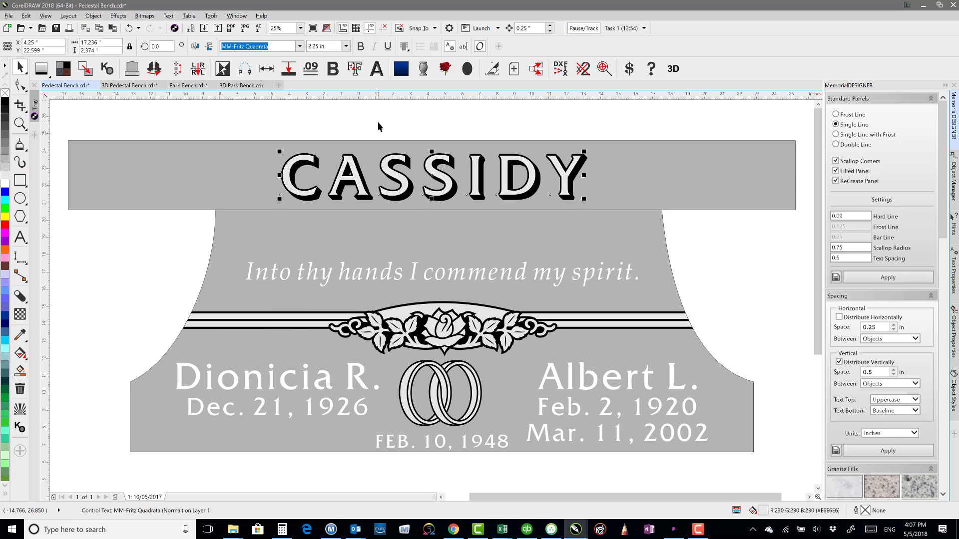
{"action": "left_click", "coordinate": [422, 122]}
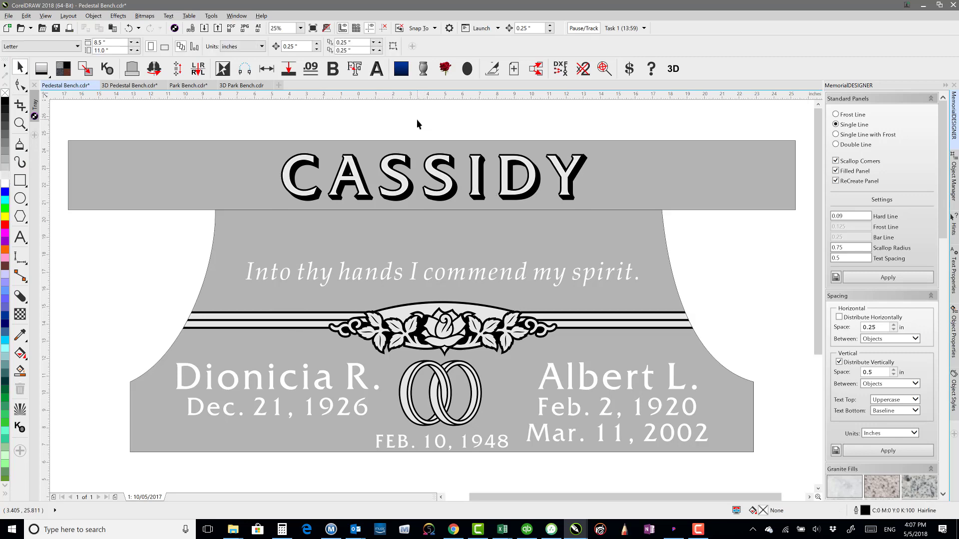
{"action": "key", "text": "shift+F9"}
{"action": "scroll", "coordinate": [360, 176], "scroll_direction": "up", "scroll_amount": 3}
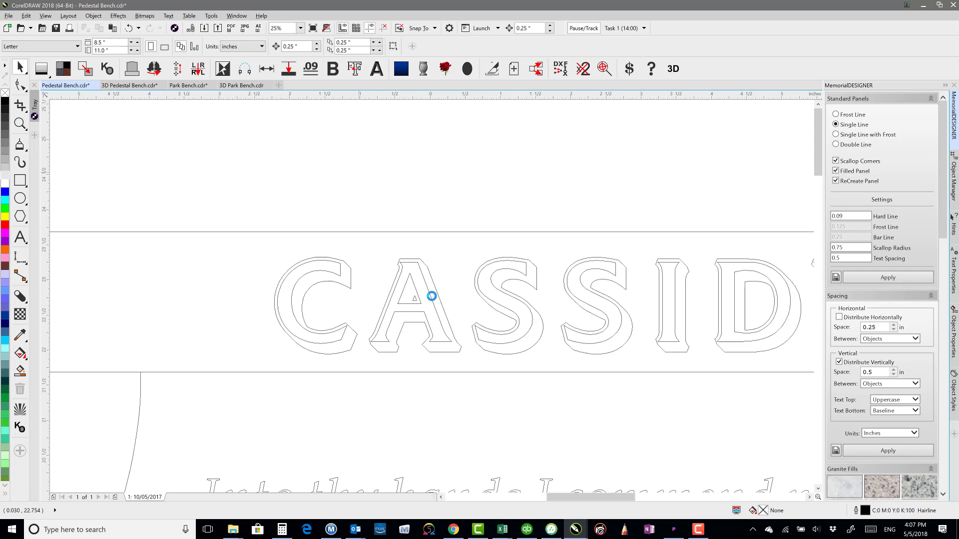
{"action": "scroll", "coordinate": [431, 296], "scroll_direction": "up", "scroll_amount": 3}
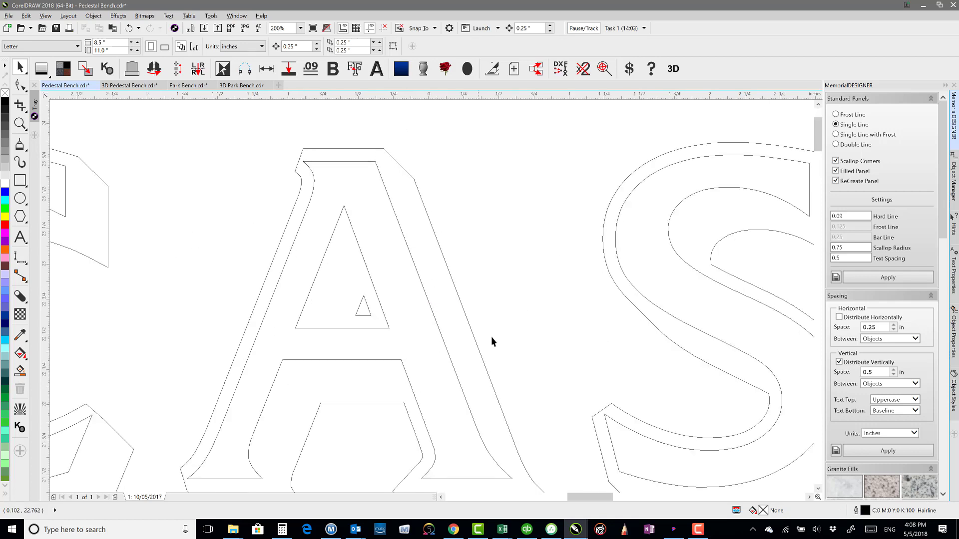
{"action": "scroll", "coordinate": [648, 284], "scroll_direction": "down", "scroll_amount": 2}
{"action": "scroll", "coordinate": [638, 350], "scroll_direction": "down", "scroll_amount": 2}
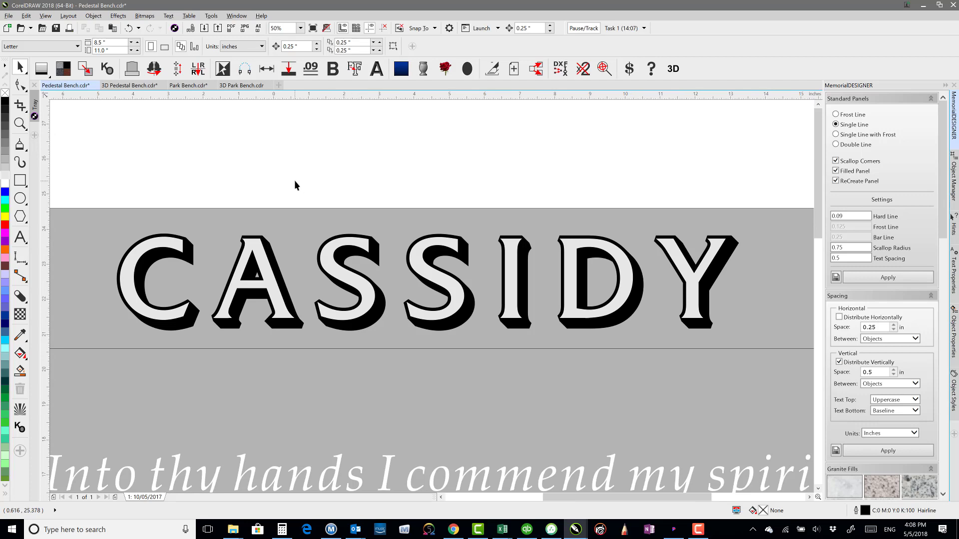
{"action": "scroll", "coordinate": [295, 181], "scroll_direction": "down", "scroll_amount": 2}
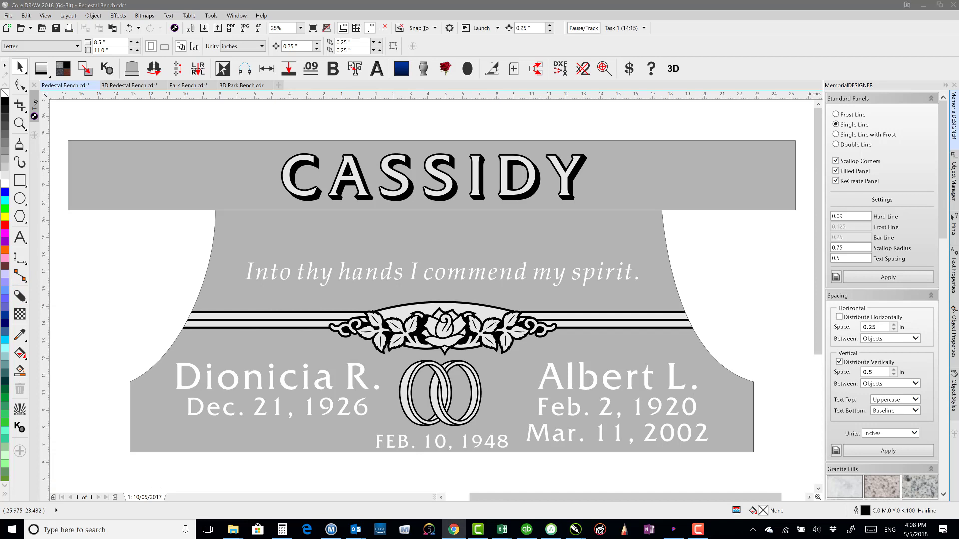
Draw a rectangle over the inscription's left side and size it to 6 x 8 inches.
{"action": "left_click", "coordinate": [300, 253]}
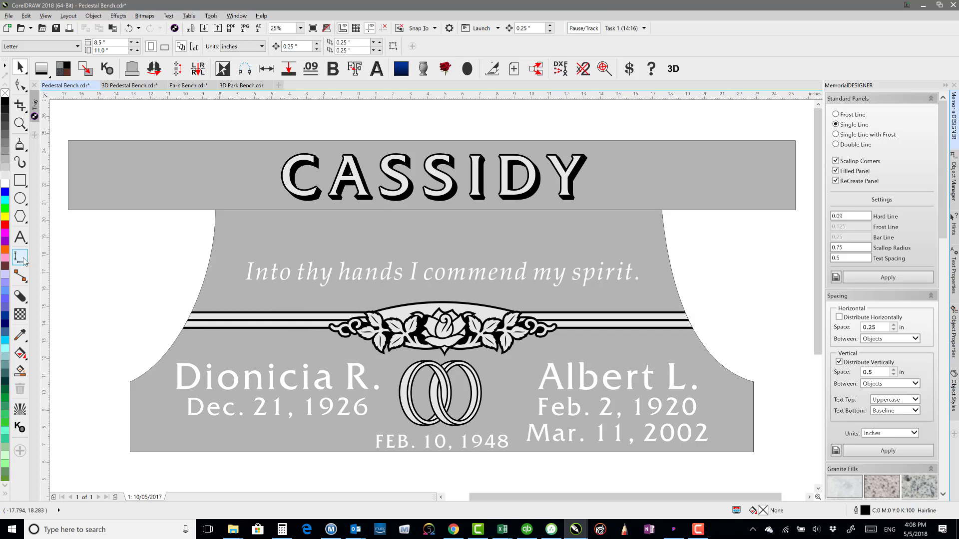
{"action": "left_click", "coordinate": [20, 181]}
{"action": "left_click_drag", "start_coordinate": [271, 210], "coordinate": [357, 329]}
{"action": "double_click", "coordinate": [95, 43]}
{"action": "type", "text": "6.686 \""}
{"action": "key", "text": "Tab"}
{"action": "type", "text": "8"}
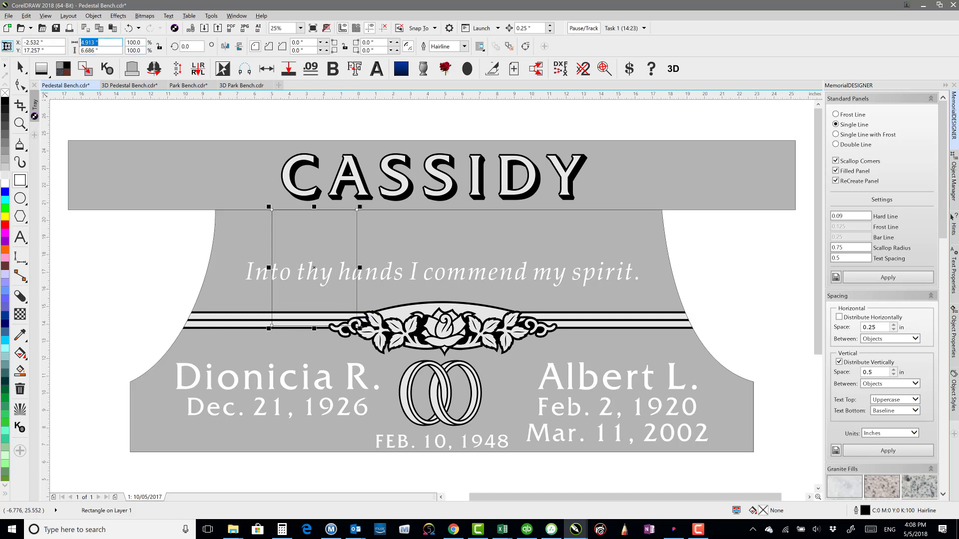
{"action": "key", "text": "Return"}
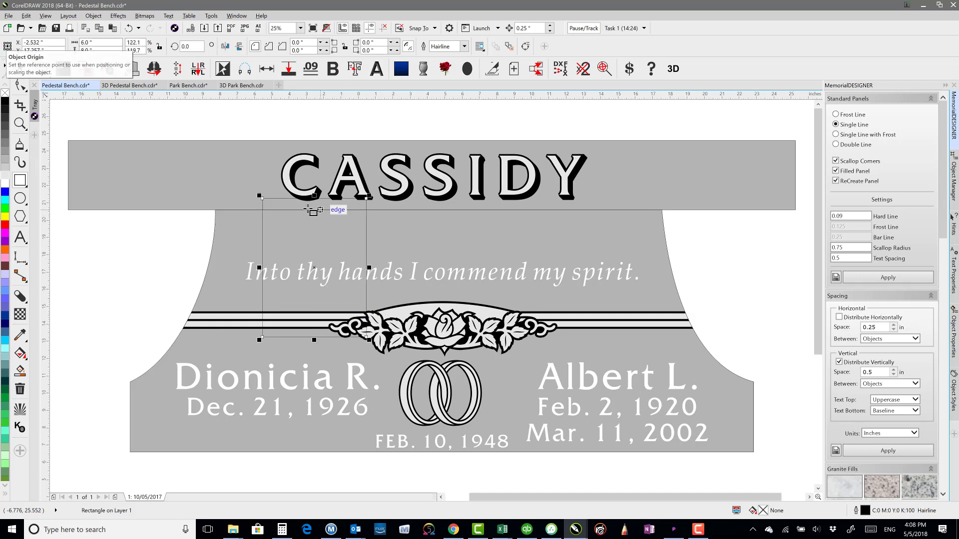
Move the rectangle just below the CASSIDY panel and set its outline width to 0.0625 in.
{"action": "left_click", "coordinate": [19, 70]}
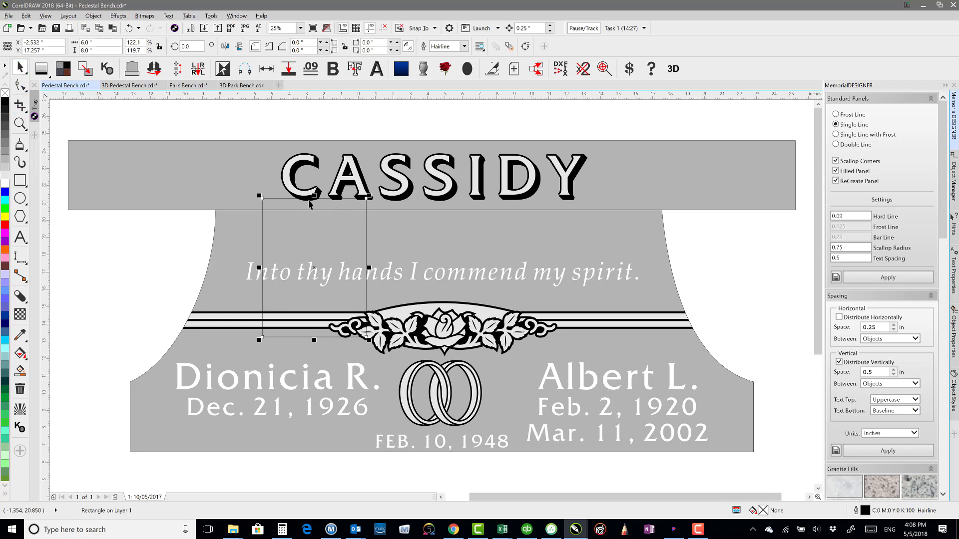
{"action": "left_click_drag", "start_coordinate": [314, 198], "coordinate": [316, 211]}
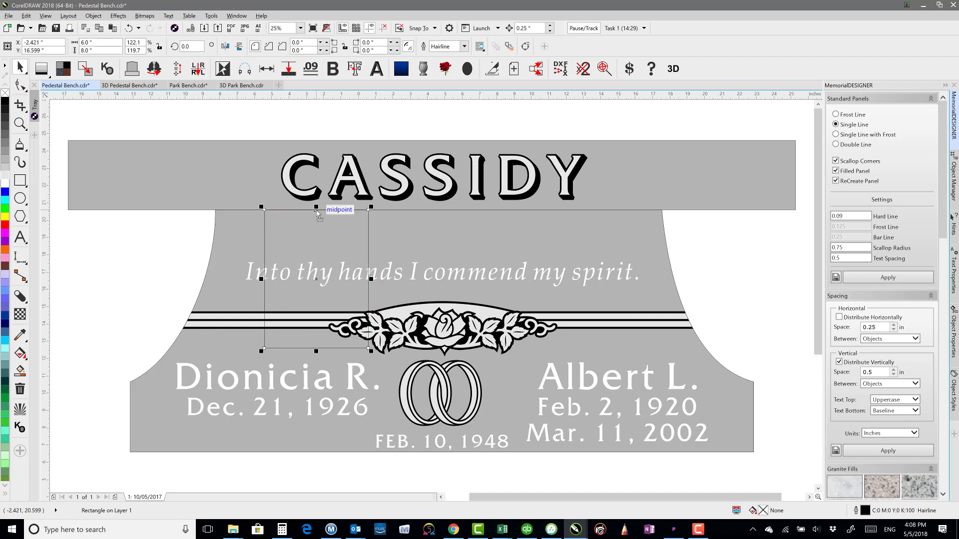
{"action": "left_click", "coordinate": [442, 47]}
{"action": "key", "text": "BackSpace"}
{"action": "type", "text": ".125"}
{"action": "key", "text": "Return"}
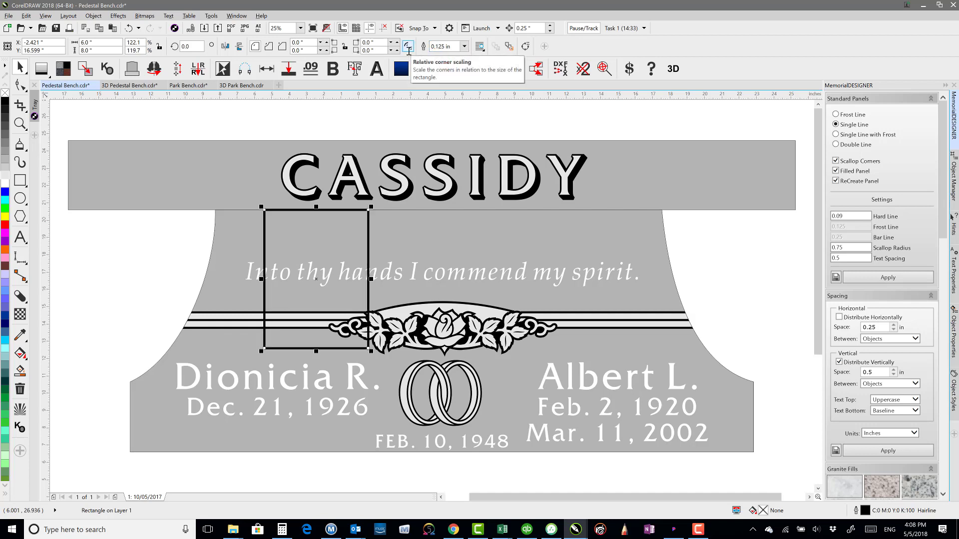
{"action": "left_click", "coordinate": [464, 46]}
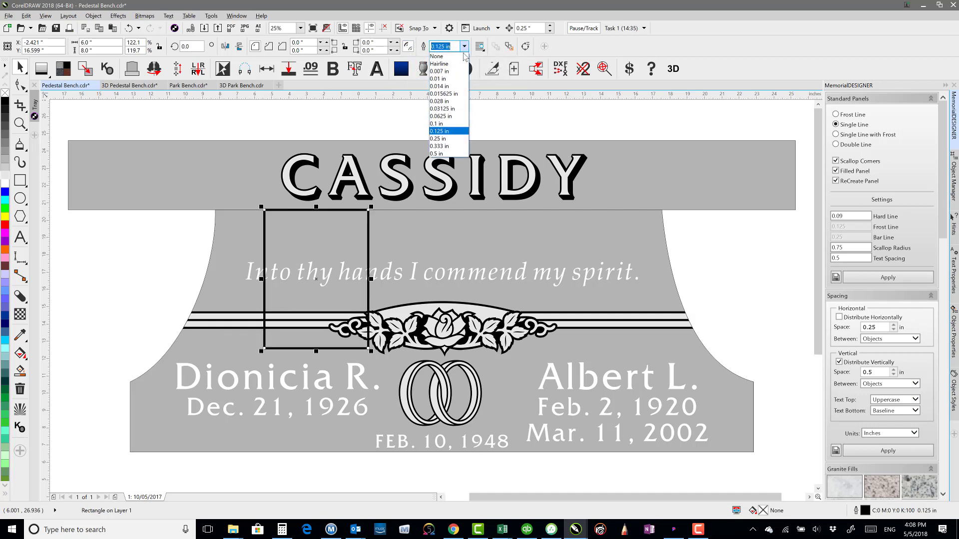
{"action": "left_click", "coordinate": [444, 117]}
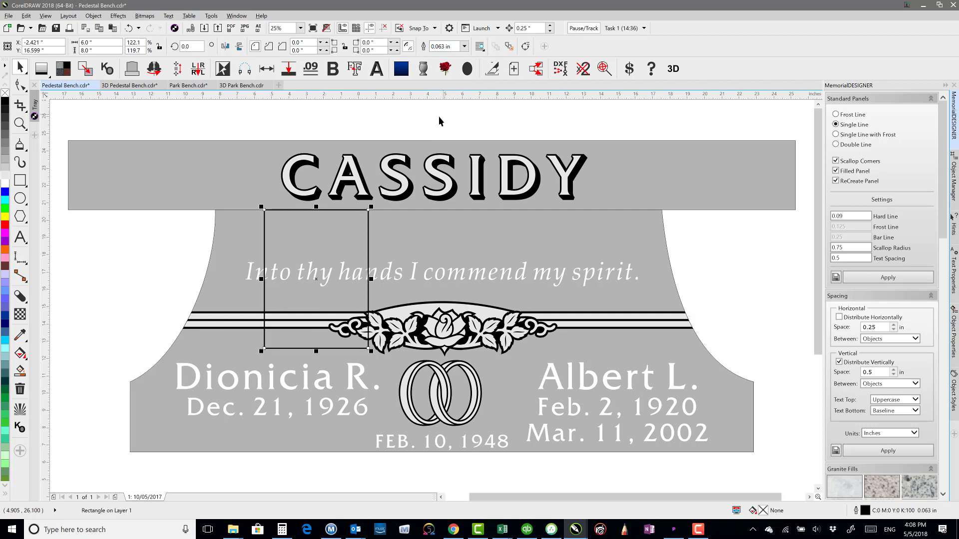
Change the rectangle's outline to a dashed line style in the Outline Pen dialog.
{"action": "double_click", "coordinate": [855, 512]}
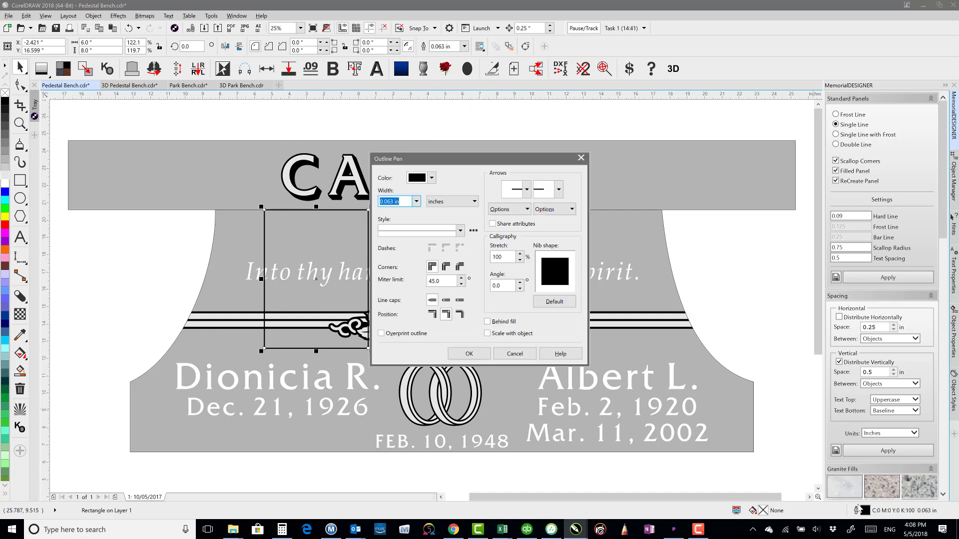
{"action": "left_click", "coordinate": [458, 230]}
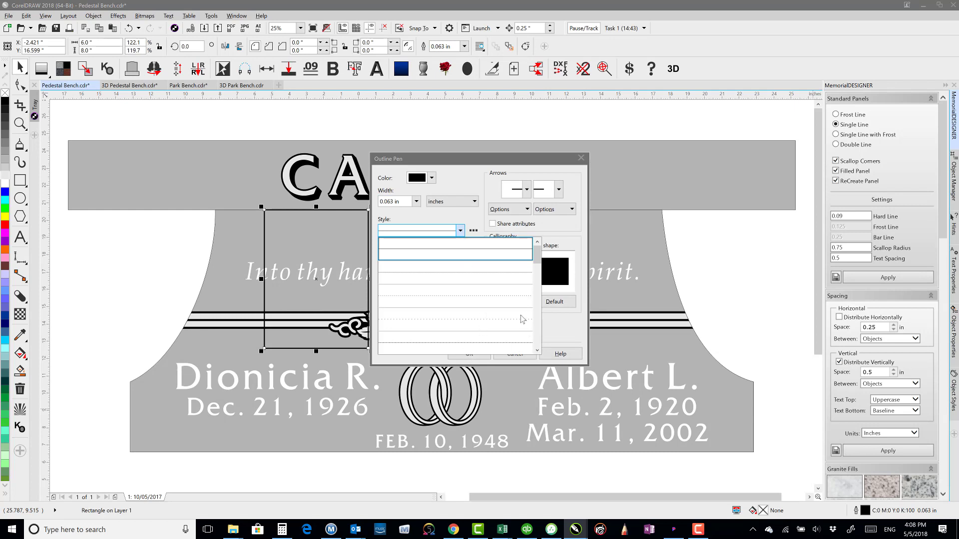
{"action": "scroll", "coordinate": [532, 273], "scroll_direction": "down", "scroll_amount": 5}
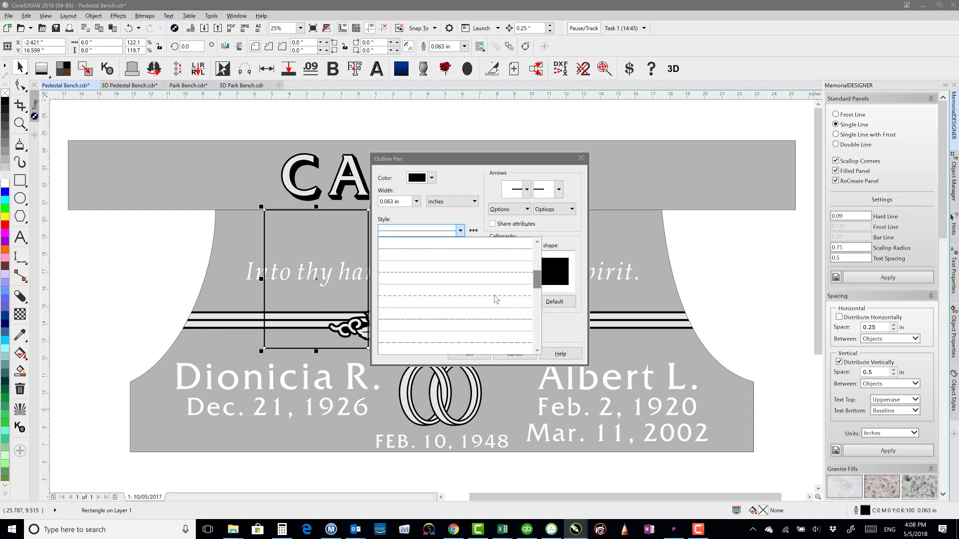
{"action": "left_click", "coordinate": [437, 299]}
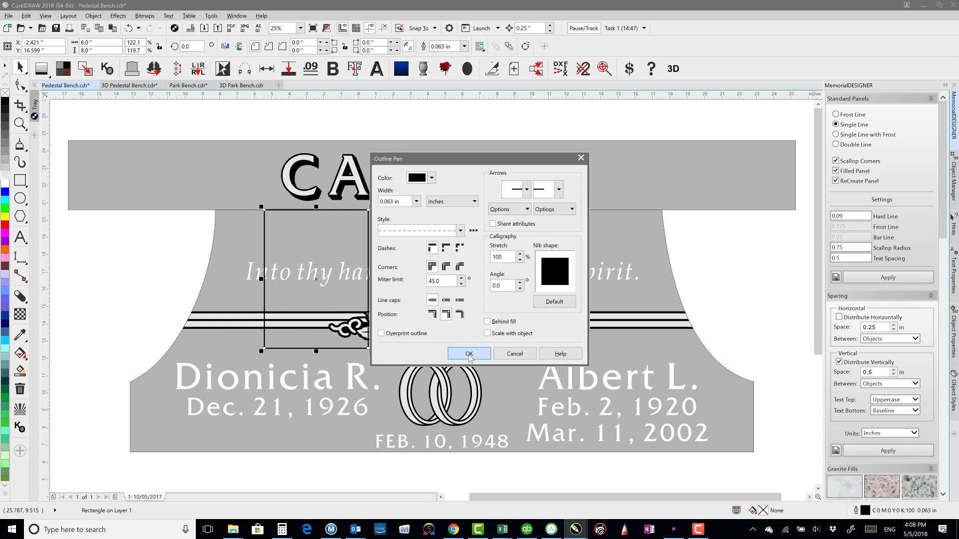
{"action": "left_click", "coordinate": [468, 353]}
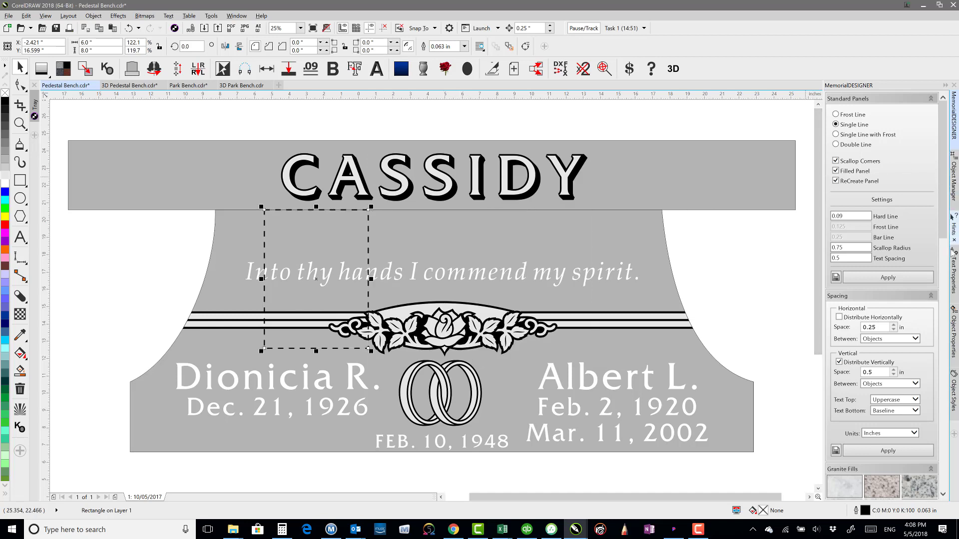
Turn on Fixed dashes for the rectangle's outline in Object Properties and check the corners.
{"action": "left_click", "coordinate": [954, 338]}
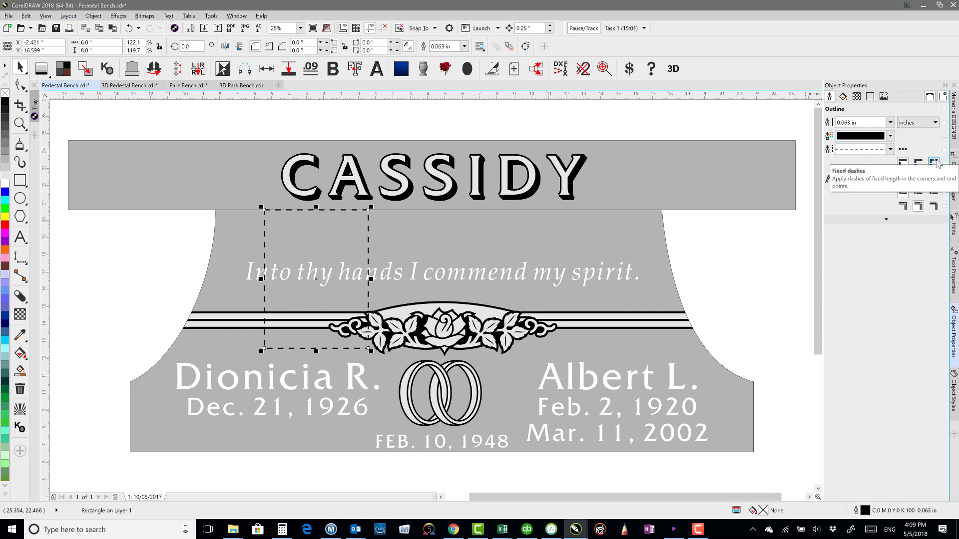
{"action": "left_click", "coordinate": [935, 163]}
{"action": "left_click", "coordinate": [347, 121]}
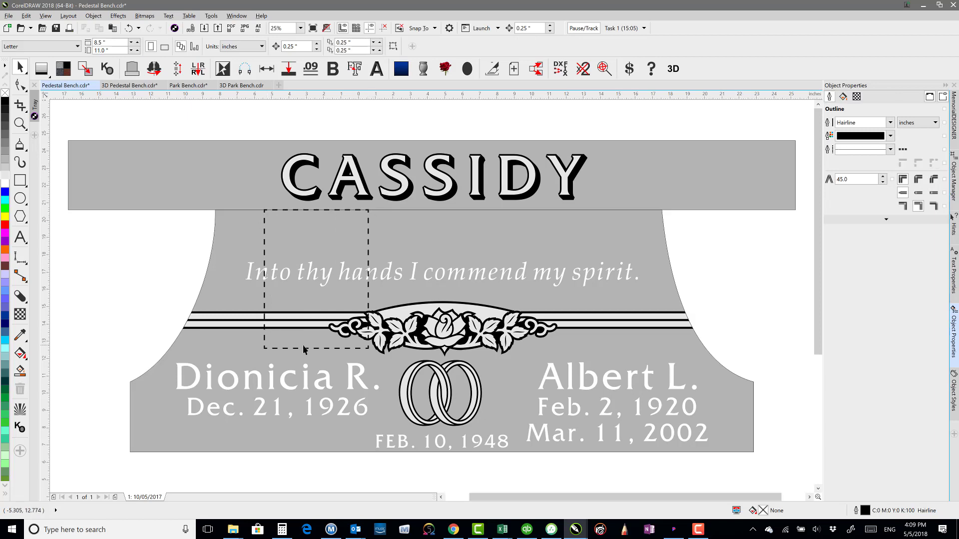
{"action": "left_click", "coordinate": [368, 223]}
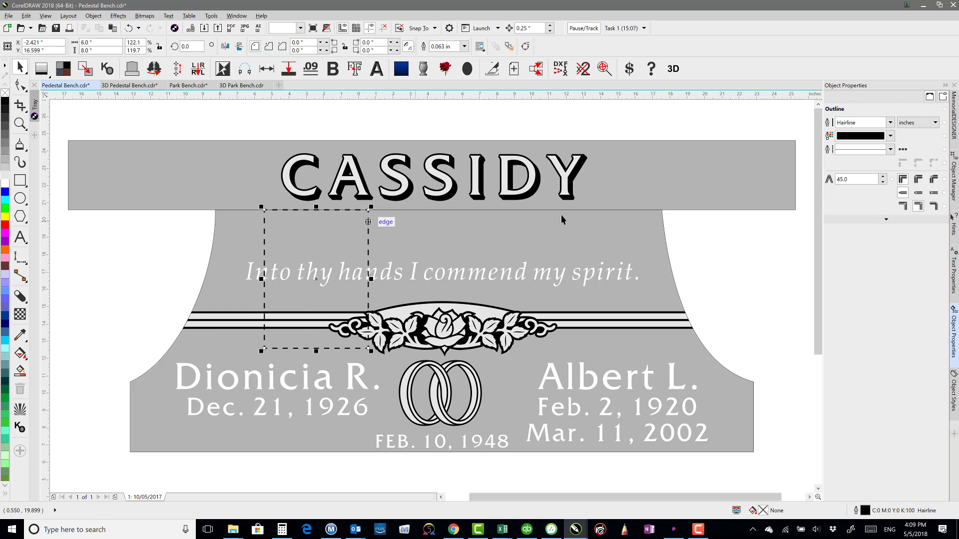
{"action": "left_click", "coordinate": [305, 134]}
{"action": "left_click", "coordinate": [274, 156]}
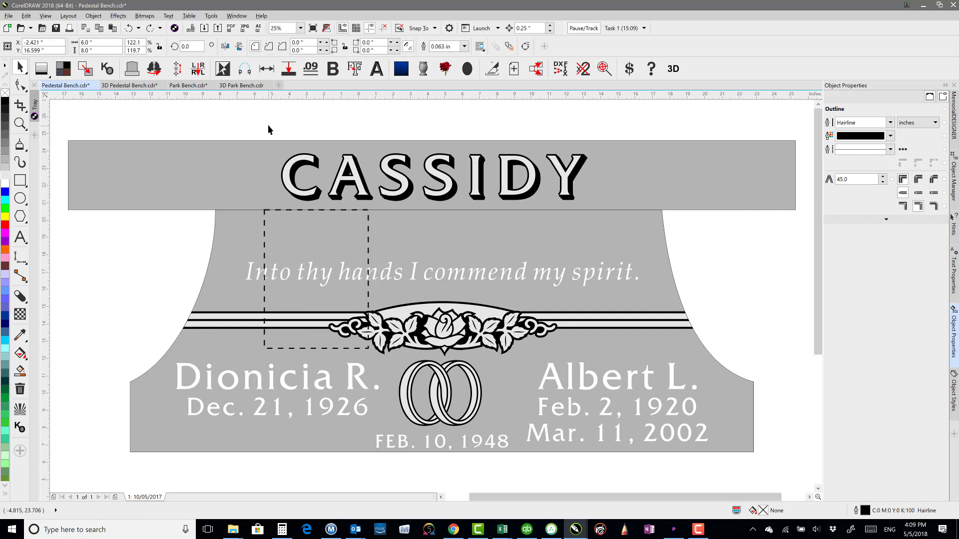
{"action": "key", "text": "Escape"}
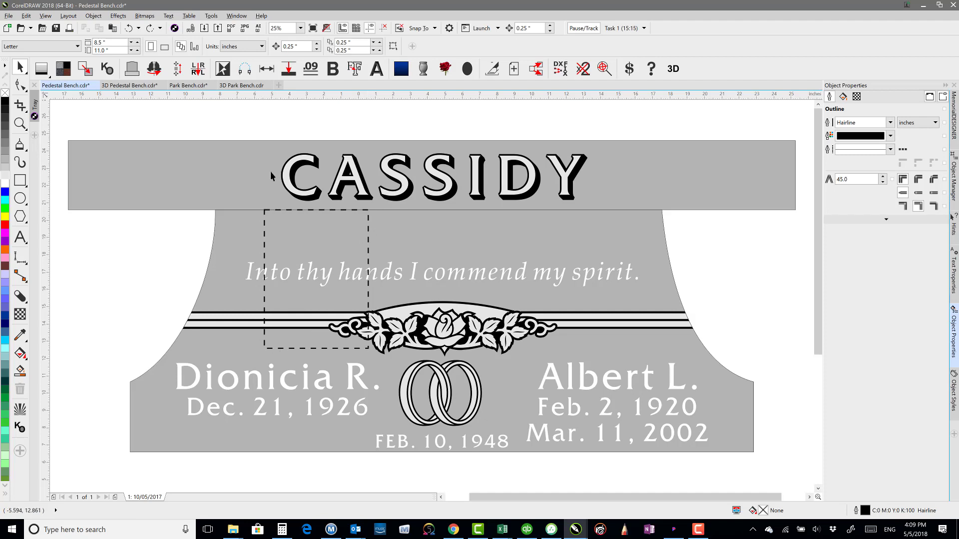
{"action": "left_click", "coordinate": [266, 223]}
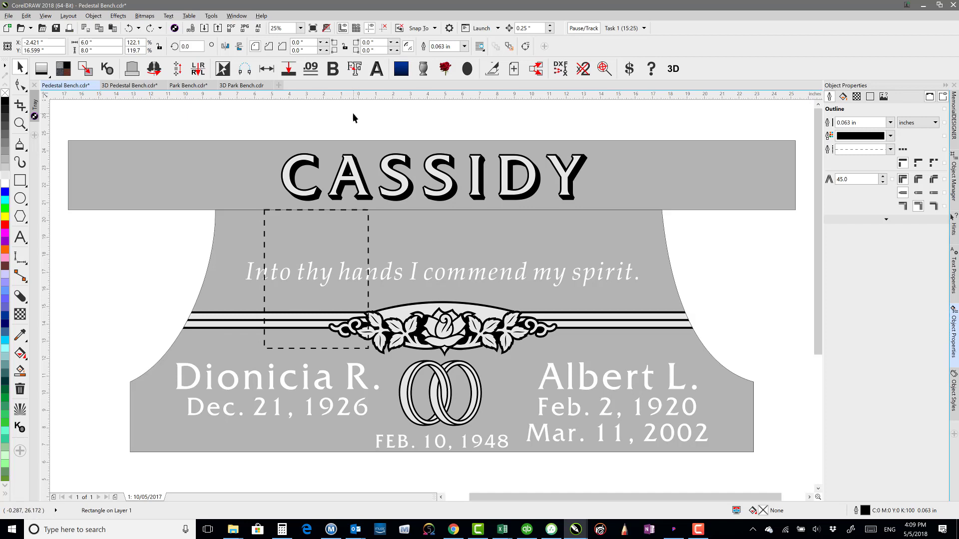
Draw a freehand curve above the tombstone and select the nodes on its left part.
{"action": "left_click", "coordinate": [354, 127]}
{"action": "left_click", "coordinate": [20, 144]}
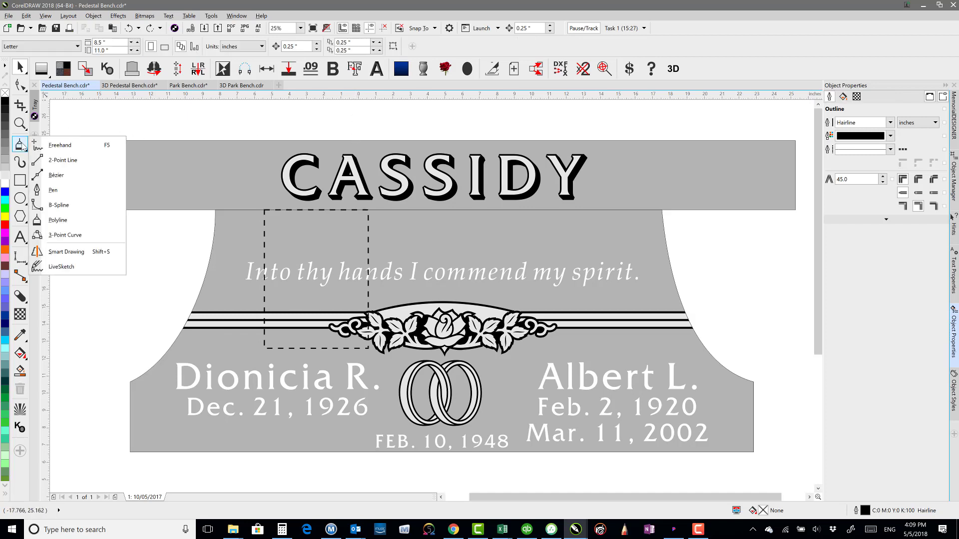
{"action": "left_click", "coordinate": [55, 146]}
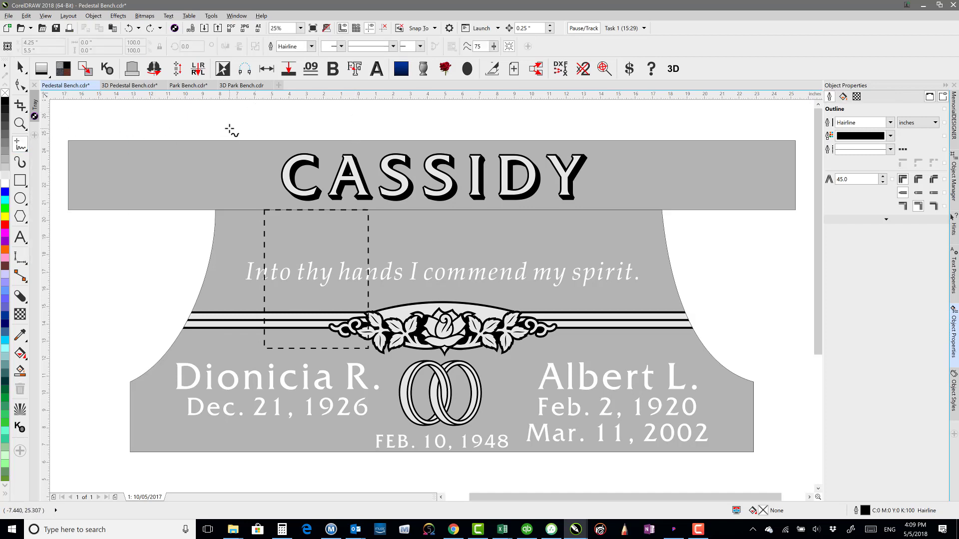
{"action": "mouse_move", "coordinate": [230, 127]}
{"action": "left_mouse_down"}
{"action": "mouse_move", "coordinate": [281, 111]}
{"action": "mouse_move", "coordinate": [363, 117]}
{"action": "mouse_move", "coordinate": [389, 106]}
{"action": "left_mouse_up"}
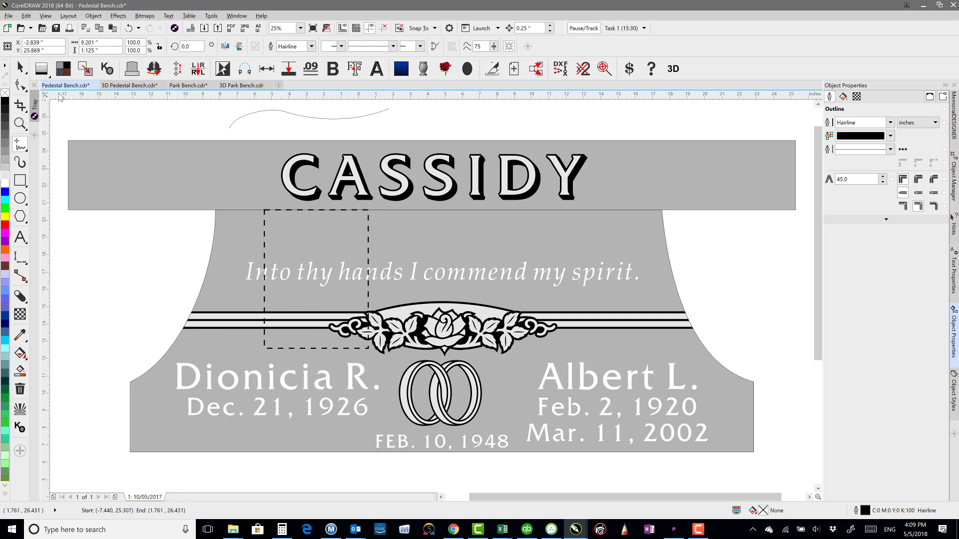
{"action": "left_click", "coordinate": [20, 85]}
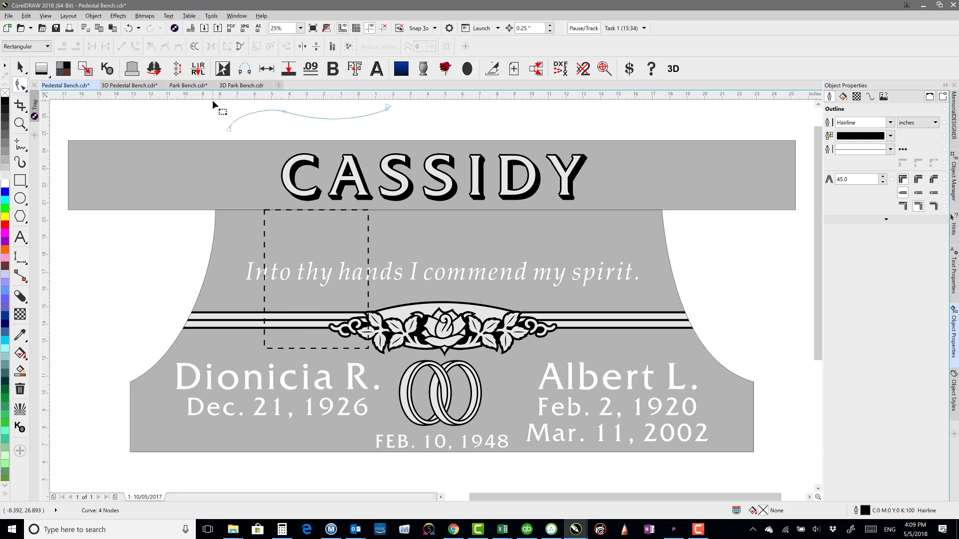
{"action": "left_click_drag", "start_coordinate": [212, 100], "coordinate": [308, 137]}
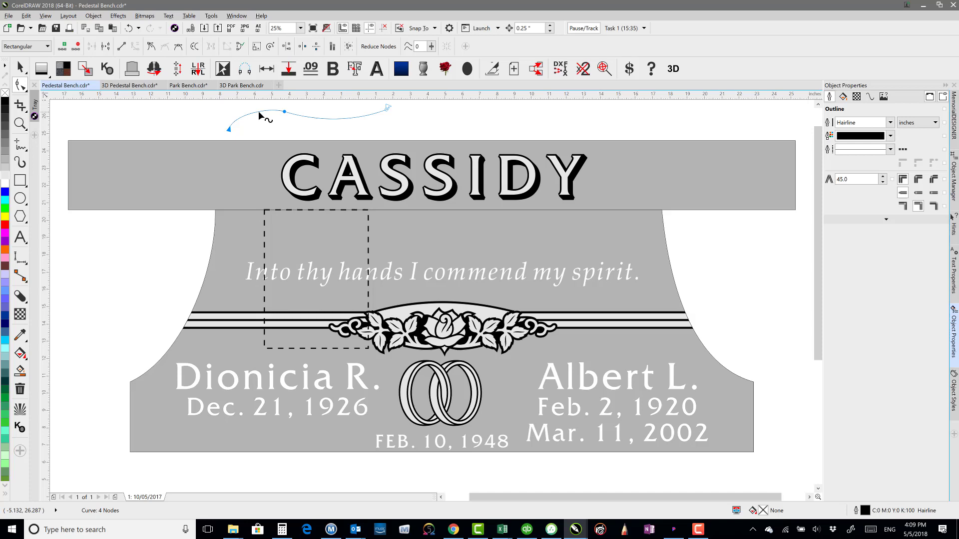
Level the curve's nodes horizontally using the Align and Distribute docker.
{"action": "left_click", "coordinate": [954, 434]}
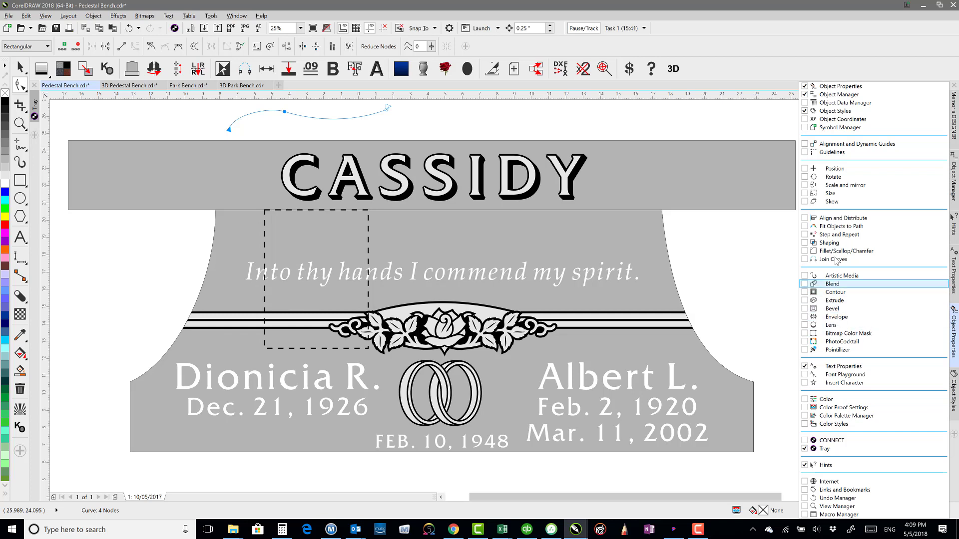
{"action": "left_click", "coordinate": [929, 220]}
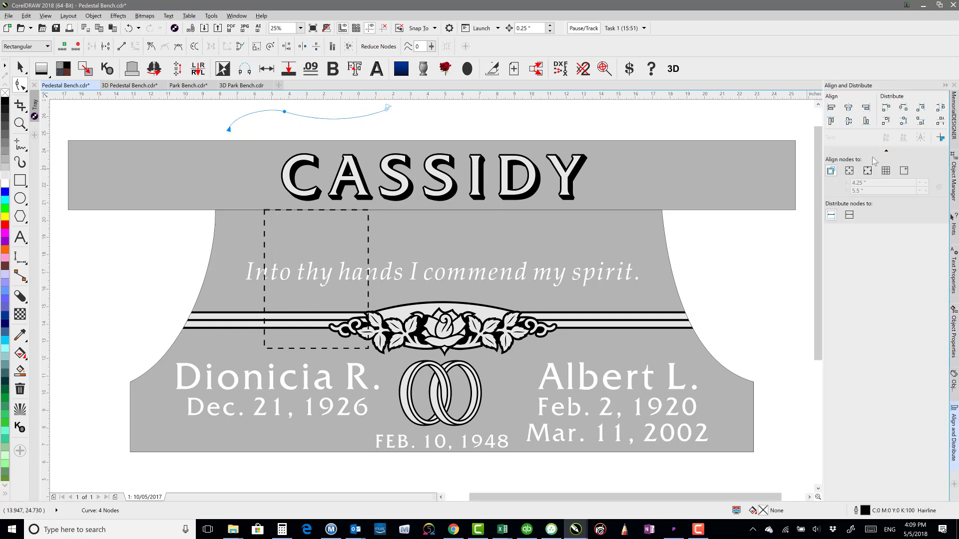
{"action": "left_click", "coordinate": [849, 121]}
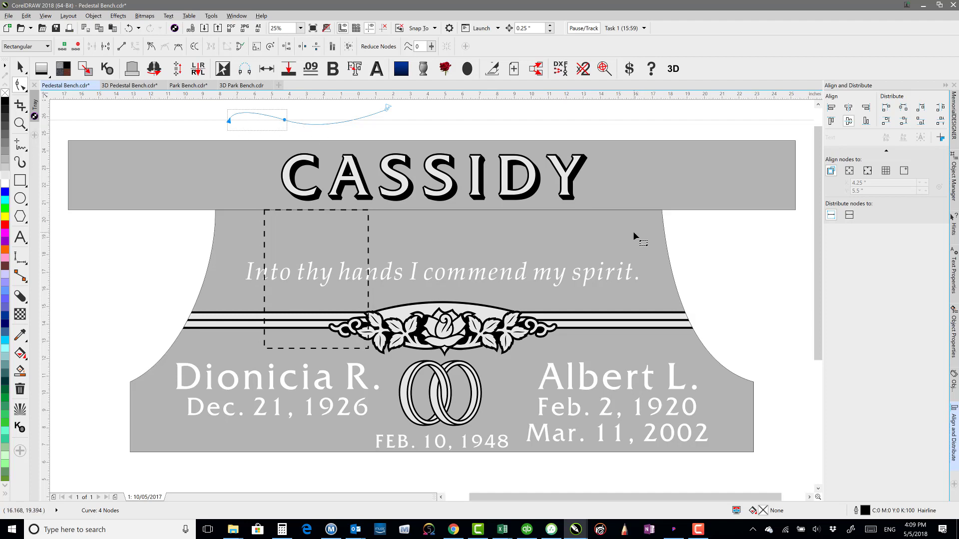
{"action": "left_click_drag", "start_coordinate": [406, 102], "coordinate": [214, 144]}
{"action": "left_click", "coordinate": [849, 121]}
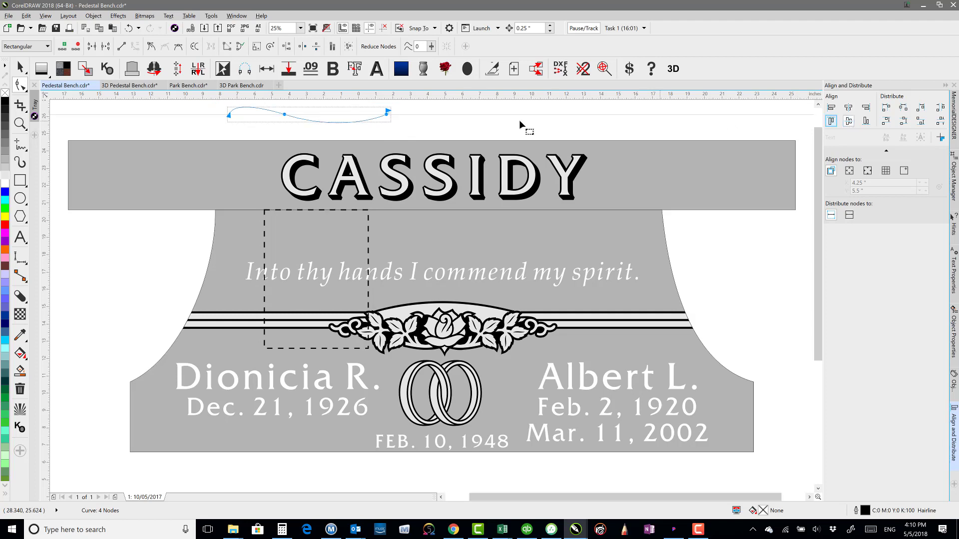
Remove the extra end node from the straightened curve, then delete the curve.
{"action": "left_click", "coordinate": [203, 111]}
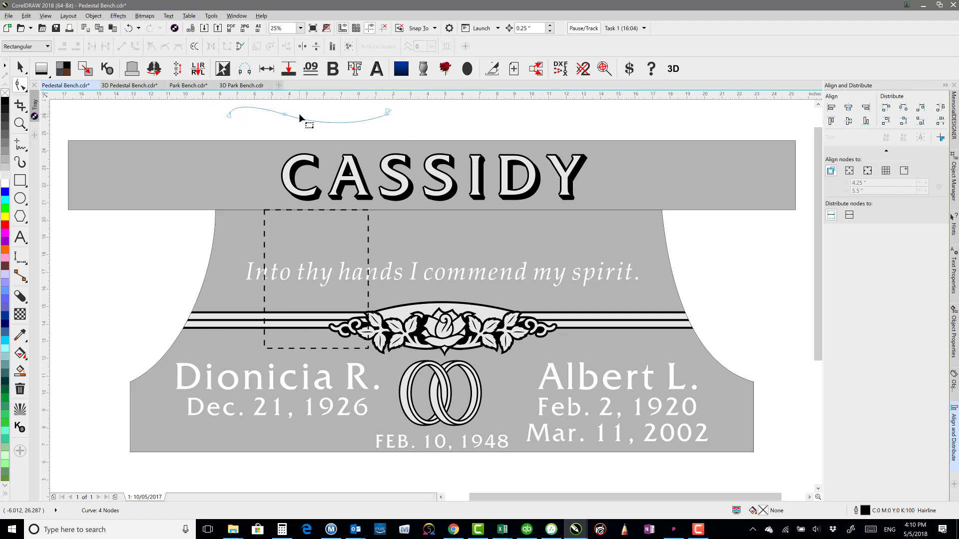
{"action": "double_click", "coordinate": [387, 115]}
{"action": "left_click", "coordinate": [20, 68]}
{"action": "key", "text": "Delete"}
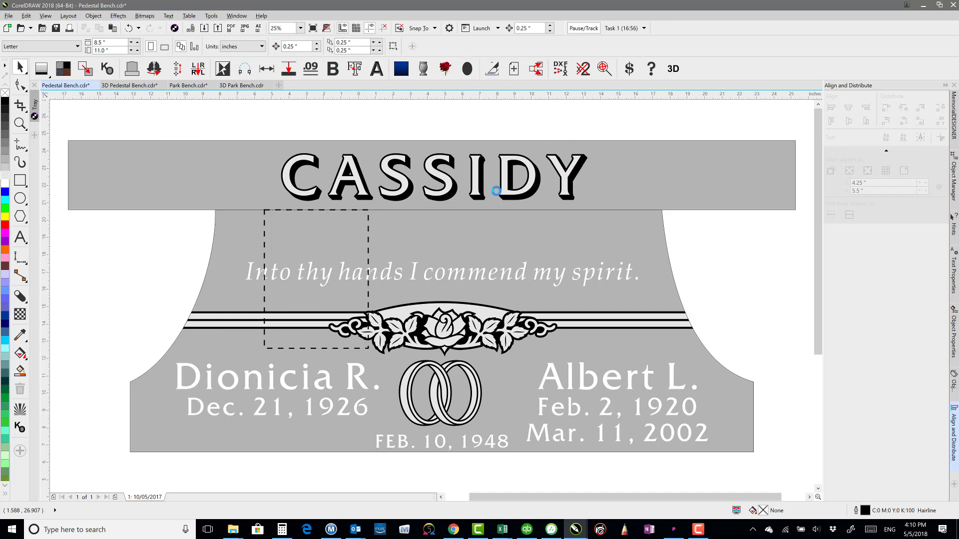
Draw an ellipse at the banner's right end, rotate it 90° and centre it on the CASSIDY banner.
{"action": "left_click_drag", "start_coordinate": [430, 458], "coordinate": [686, 178]}
{"action": "left_click", "coordinate": [187, 46]}
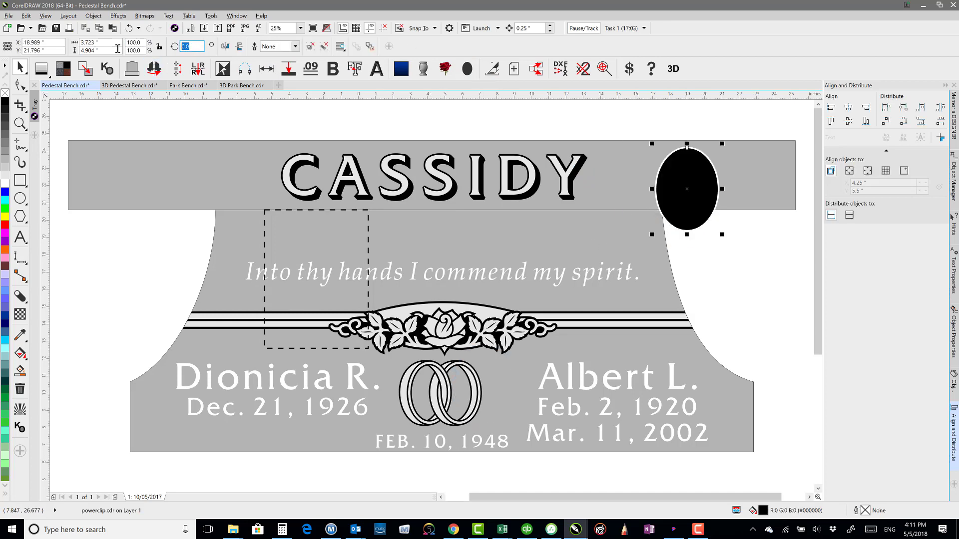
{"action": "type", "text": "90"}
{"action": "key", "text": "Return"}
{"action": "left_click", "coordinate": [622, 157], "text": "shift"}
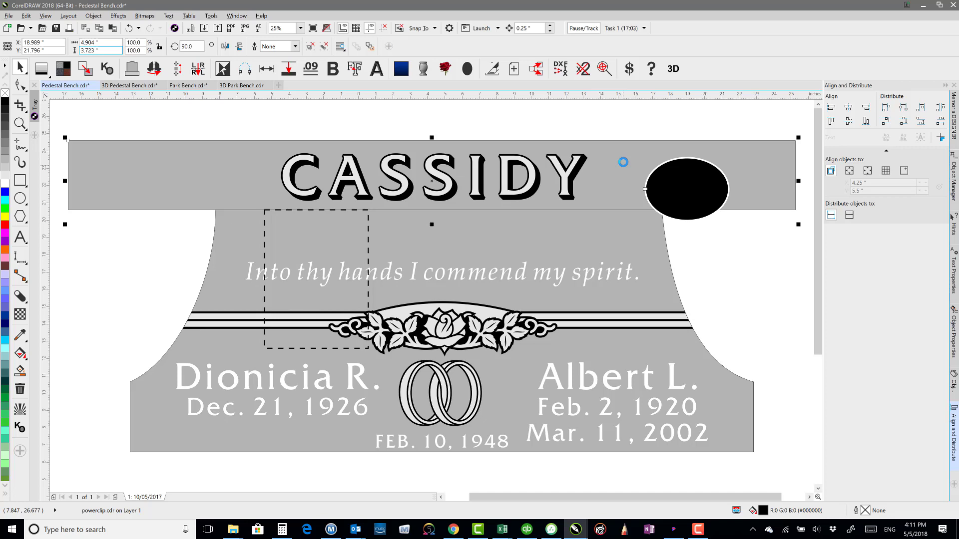
{"action": "key", "text": "e"}
{"action": "left_click", "coordinate": [660, 131]}
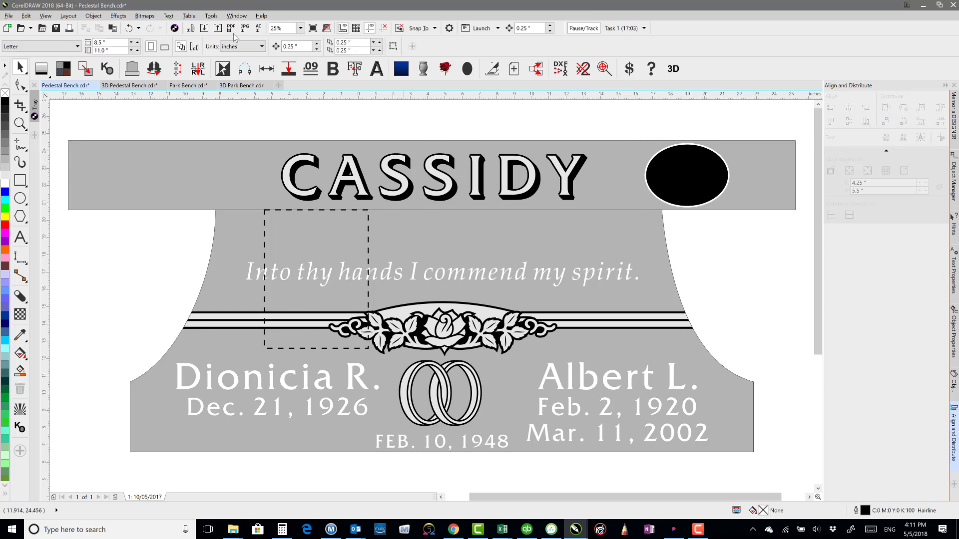
Import Elderly Couple.jpg and PowerClip it into the oval, stretched to fill the frame.
{"action": "left_click", "coordinate": [205, 29]}
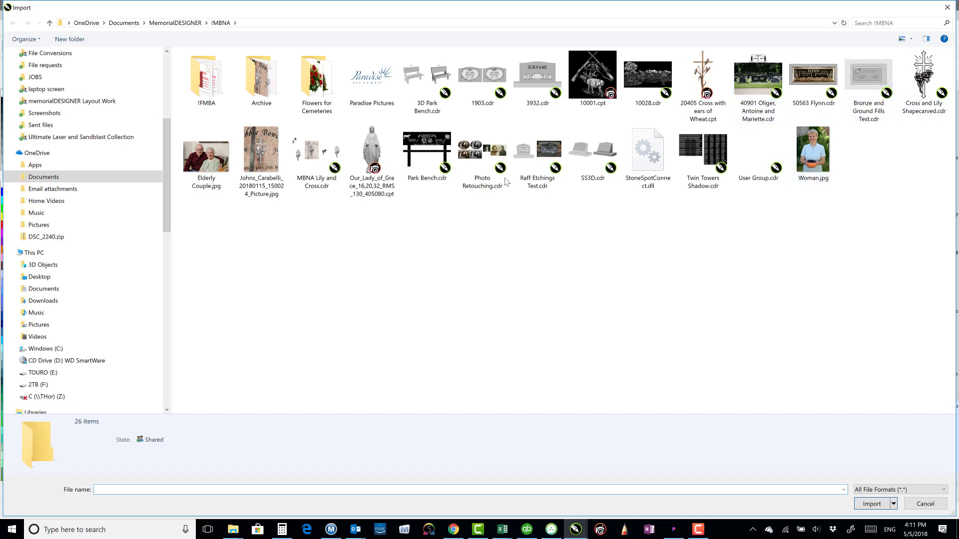
{"action": "left_click", "coordinate": [206, 156]}
{"action": "left_click", "coordinate": [872, 504]}
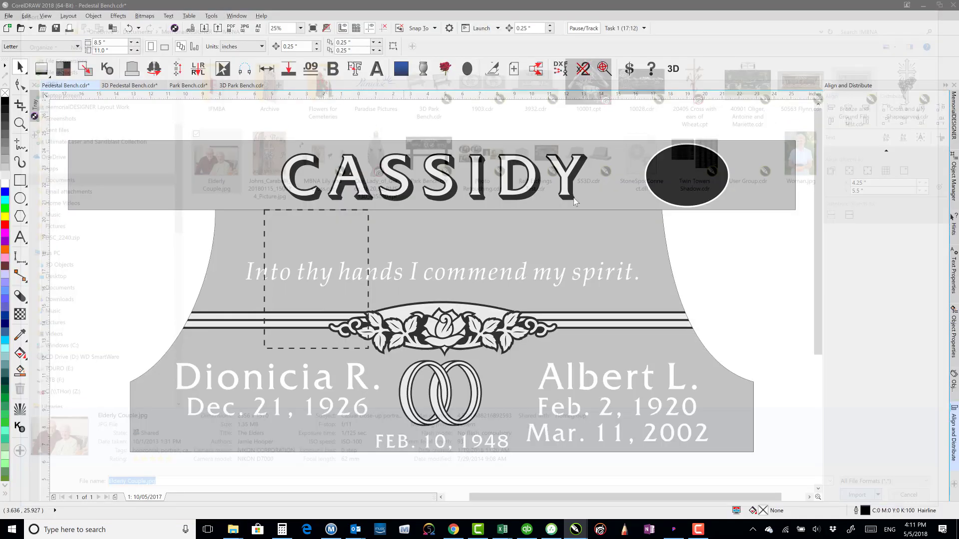
{"action": "left_click", "coordinate": [491, 116]}
{"action": "left_click_drag", "start_coordinate": [527, 141], "coordinate": [675, 161]}
{"action": "left_click", "coordinate": [714, 217]}
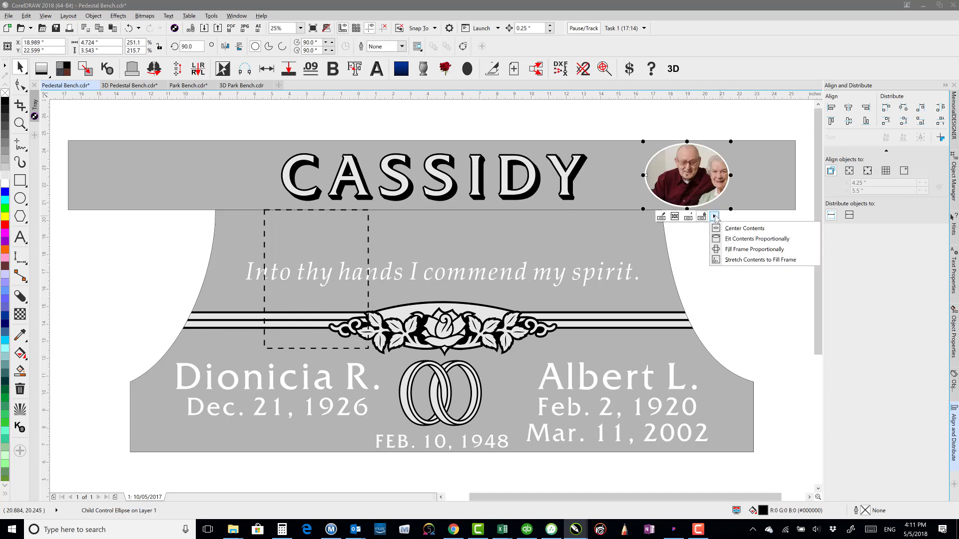
{"action": "left_click", "coordinate": [761, 259]}
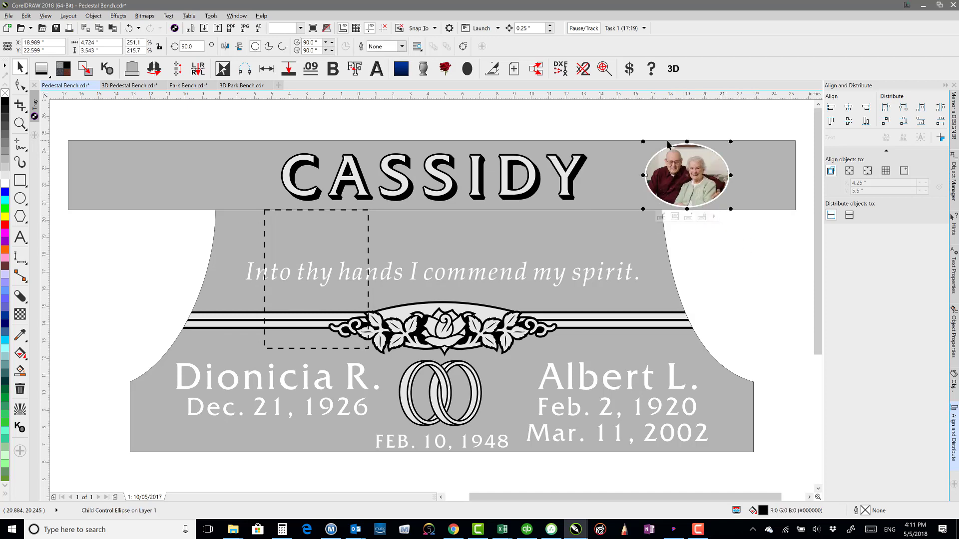
{"action": "left_click", "coordinate": [699, 171]}
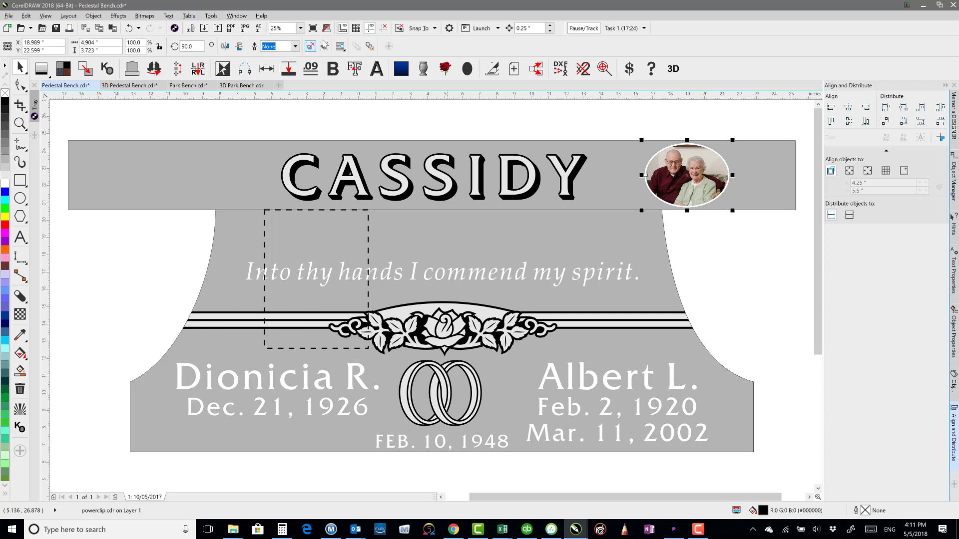
{"action": "left_click", "coordinate": [324, 46]}
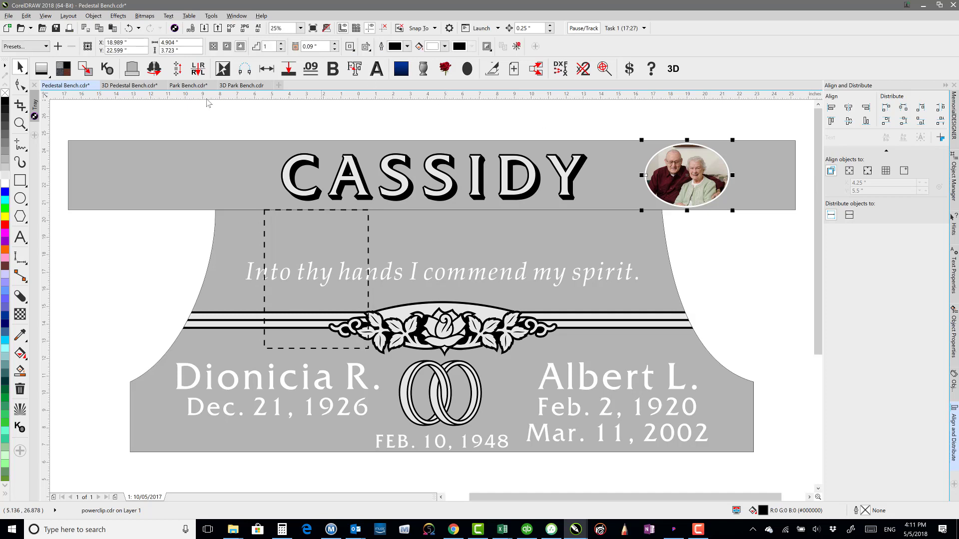
Convert the oval framed photo to a 300 dpi bitmap, then zoom out to the whole design.
{"action": "left_click", "coordinate": [146, 15]}
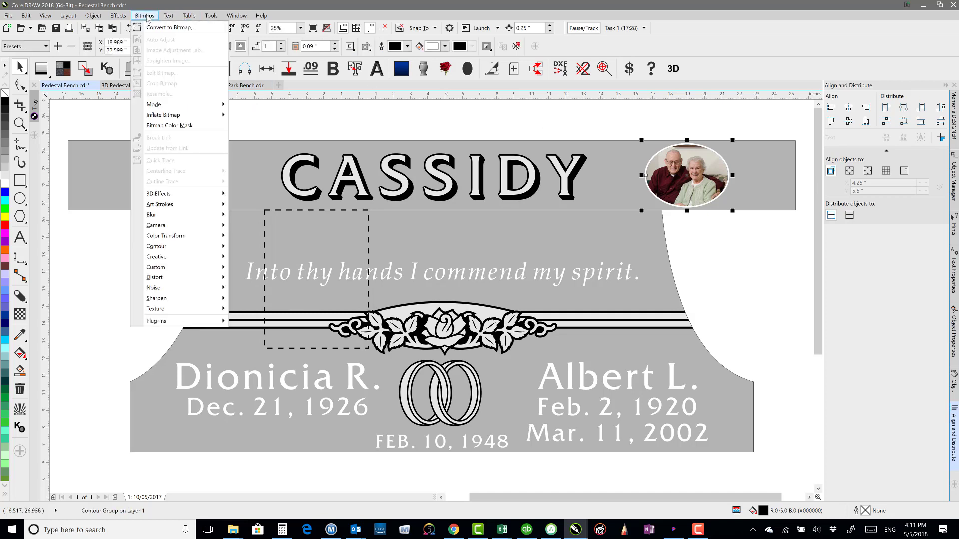
{"action": "left_click", "coordinate": [167, 28]}
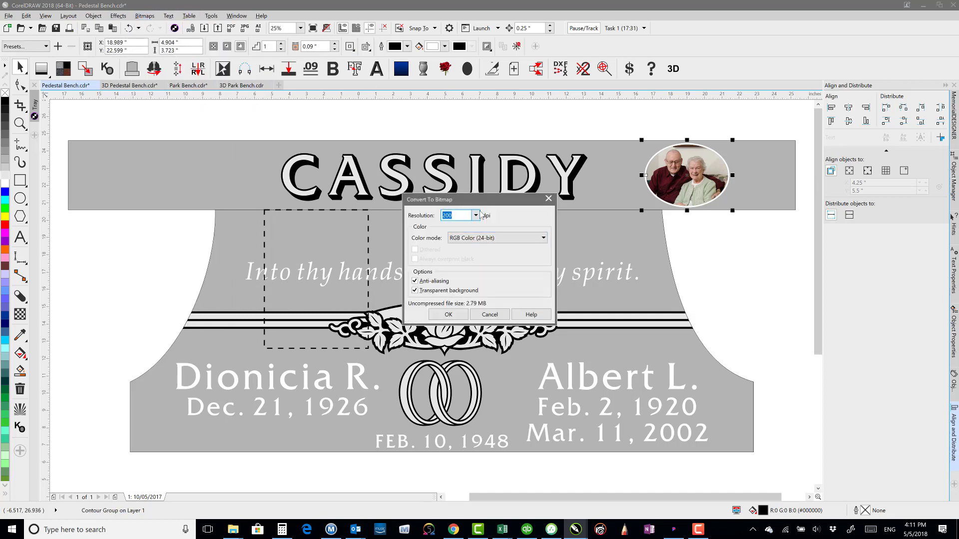
{"action": "left_click", "coordinate": [475, 216]}
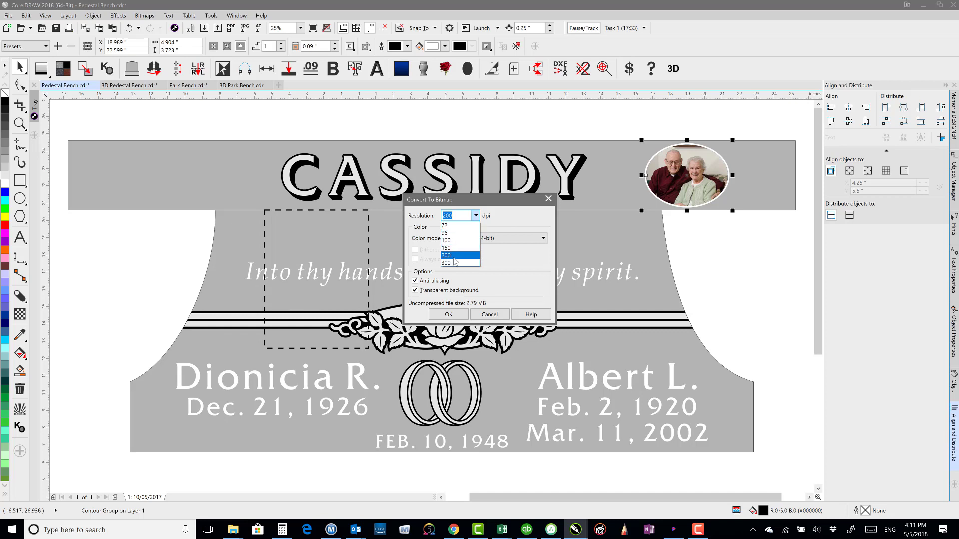
{"action": "left_click", "coordinate": [454, 263]}
{"action": "left_click", "coordinate": [448, 315]}
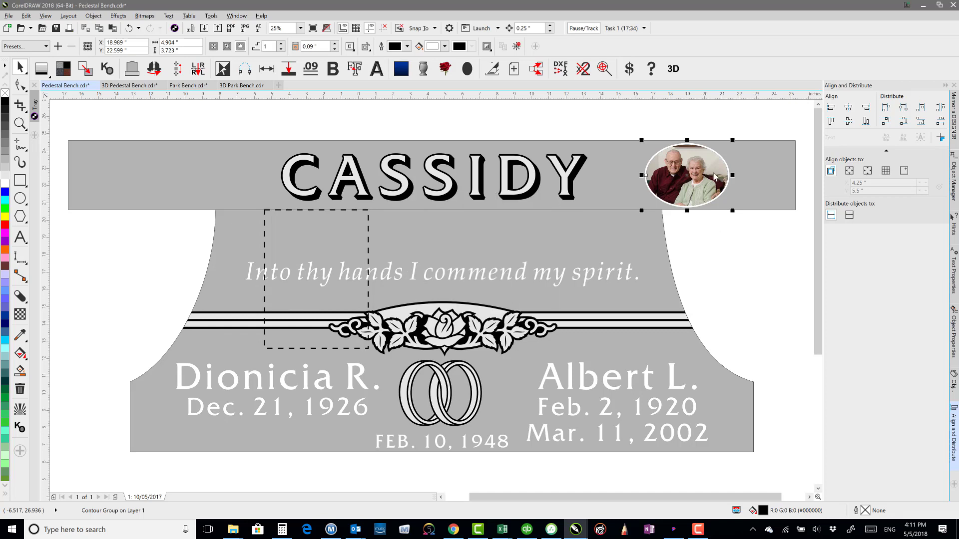
{"action": "left_click", "coordinate": [678, 124]}
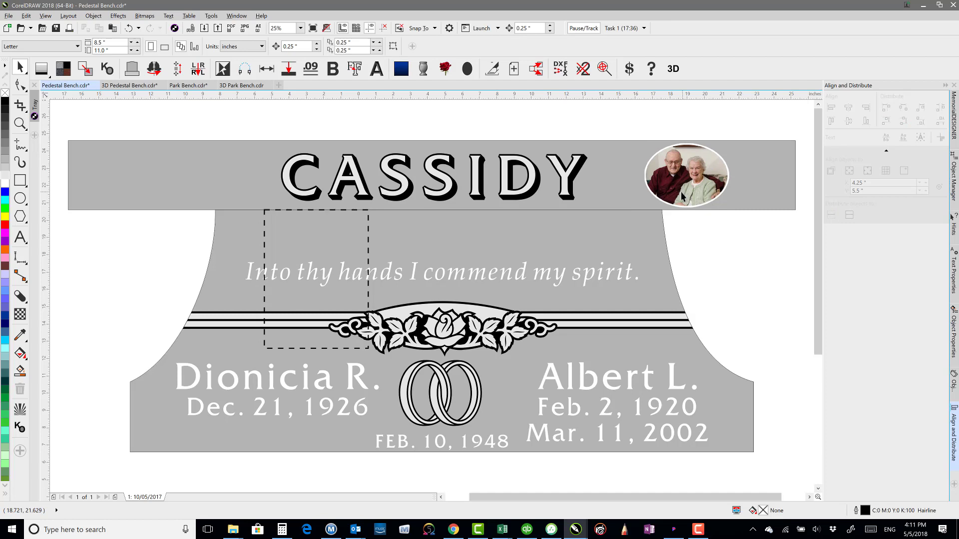
{"action": "key", "text": "F3"}
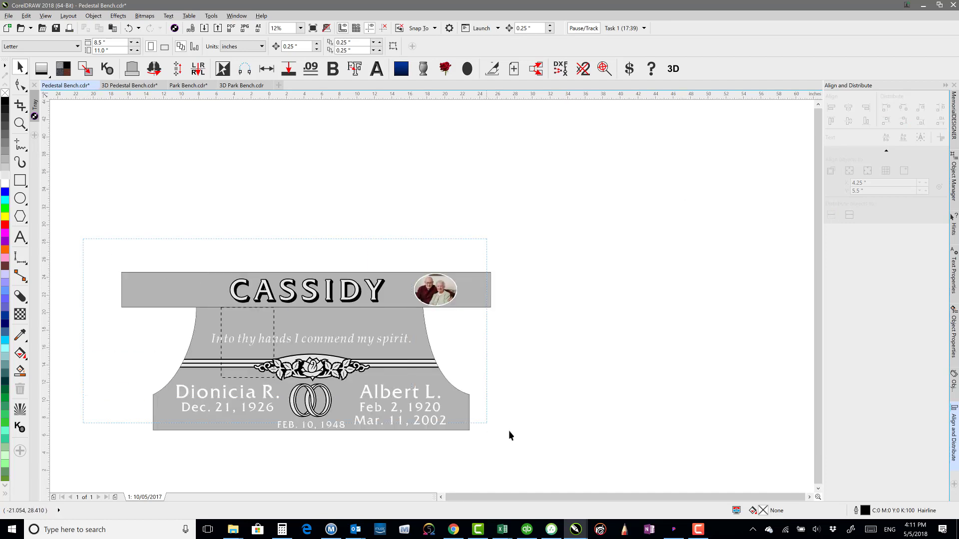
Move the CASSIDY headstone artwork next to the bench in the 3D Pedestal Bench document.
{"action": "key", "text": "ctrl+a"}
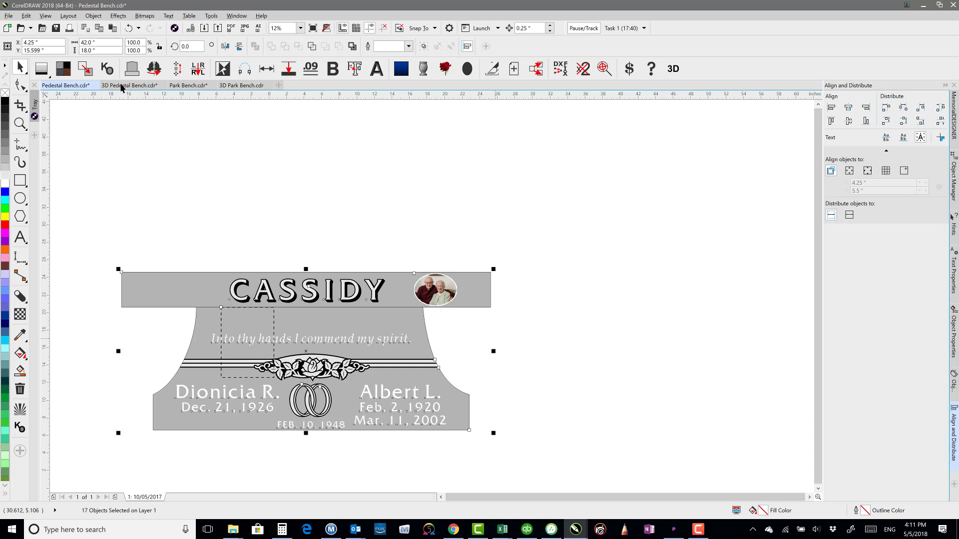
{"action": "left_click", "coordinate": [122, 86]}
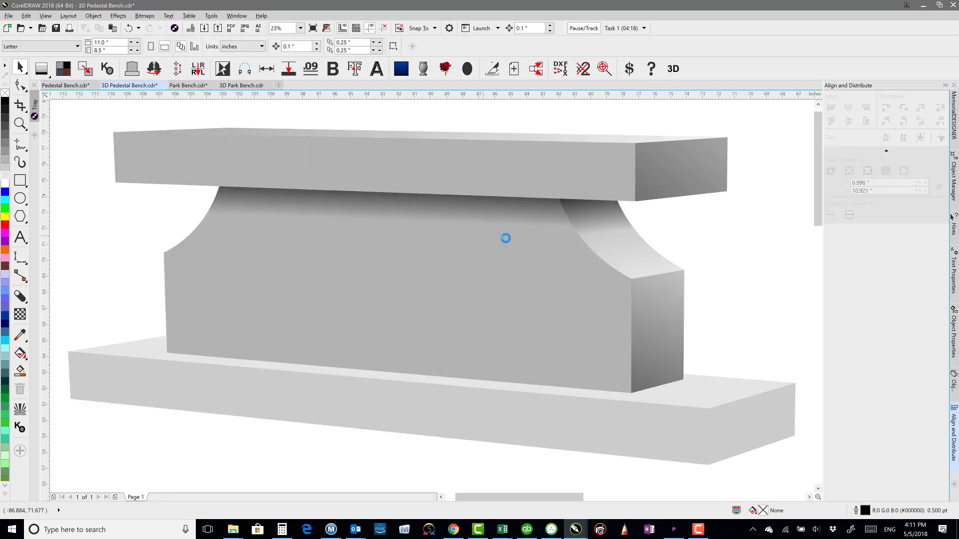
{"action": "key", "text": "ctrl+a"}
{"action": "key", "text": "shift+F2"}
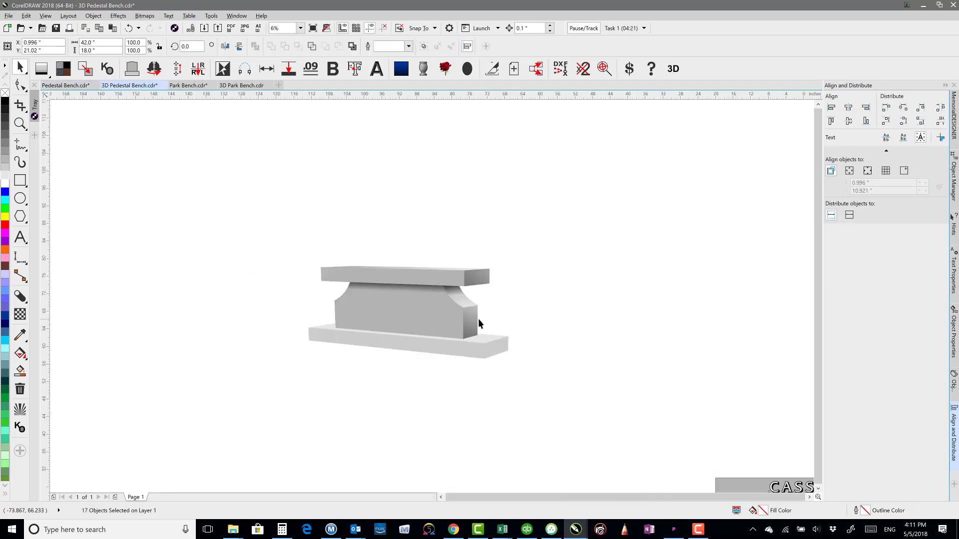
{"action": "key", "text": "F3"}
{"action": "left_click_drag", "start_coordinate": [610, 391], "coordinate": [517, 287]}
{"action": "scroll", "coordinate": [517, 288], "scroll_direction": "up", "scroll_amount": 4}
{"action": "left_click", "coordinate": [182, 218]}
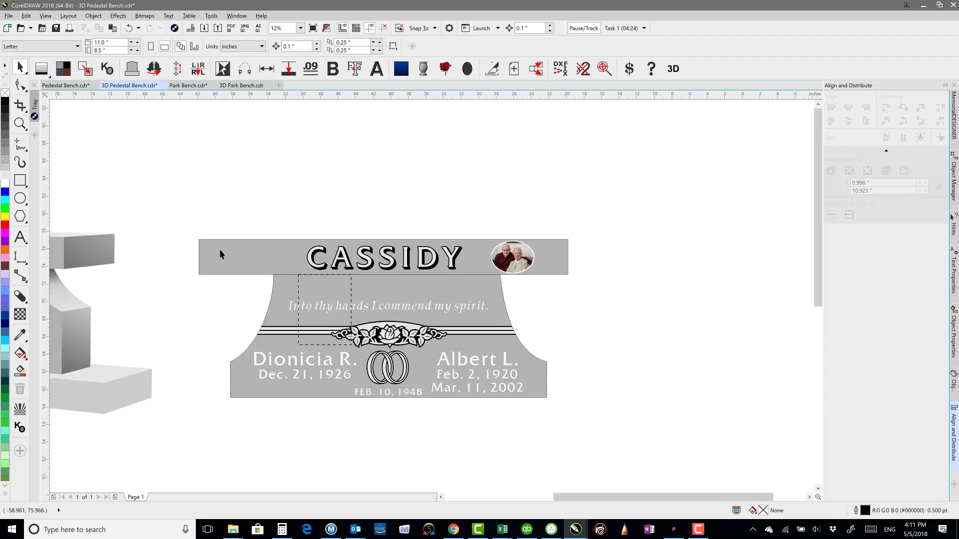
Group the four objects of the CASSIDY top band, including the oval photo.
{"action": "left_click", "coordinate": [521, 260]}
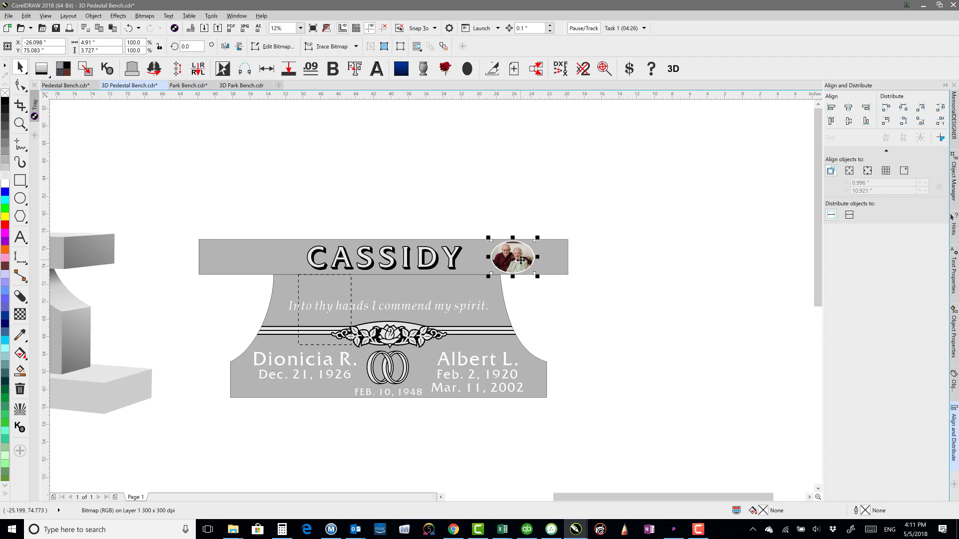
{"action": "left_click_drag", "start_coordinate": [160, 205], "coordinate": [631, 283]}
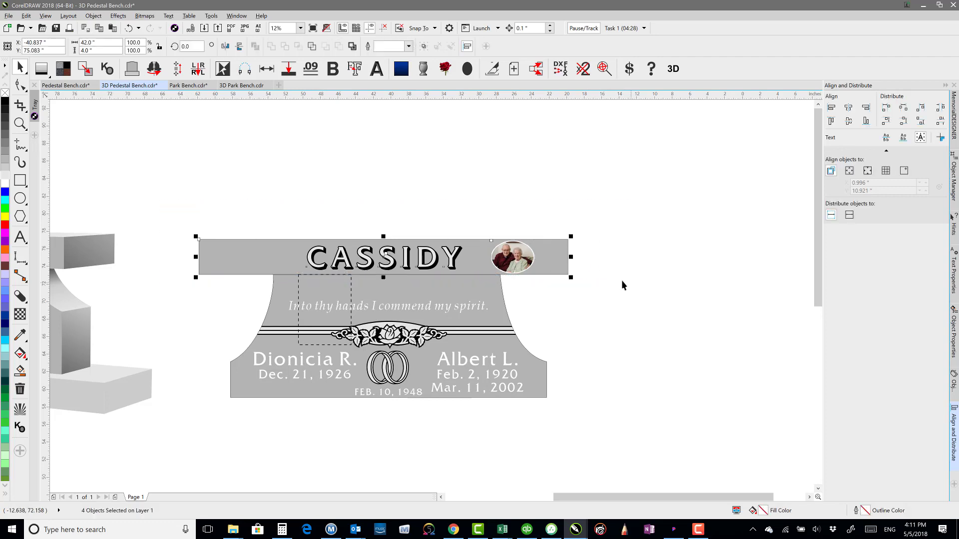
{"action": "scroll", "coordinate": [623, 285], "scroll_direction": "left", "scroll_amount": 3}
{"action": "scroll", "coordinate": [623, 286], "scroll_direction": "down", "scroll_amount": 1}
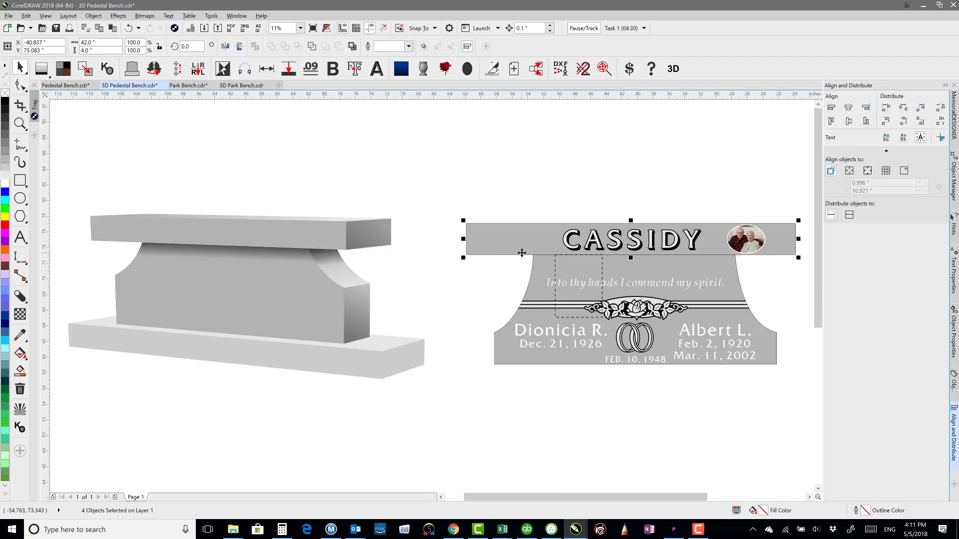
{"action": "key", "text": "ctrl+g"}
Add a perspective envelope and pin the band's four corners onto the bench-top slab.
{"action": "left_click", "coordinate": [118, 15]}
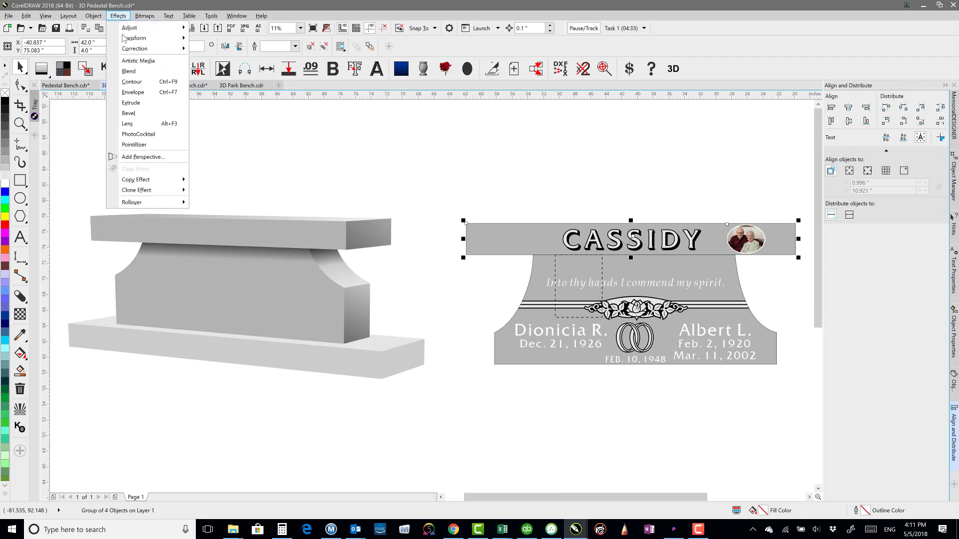
{"action": "left_click", "coordinate": [134, 144]}
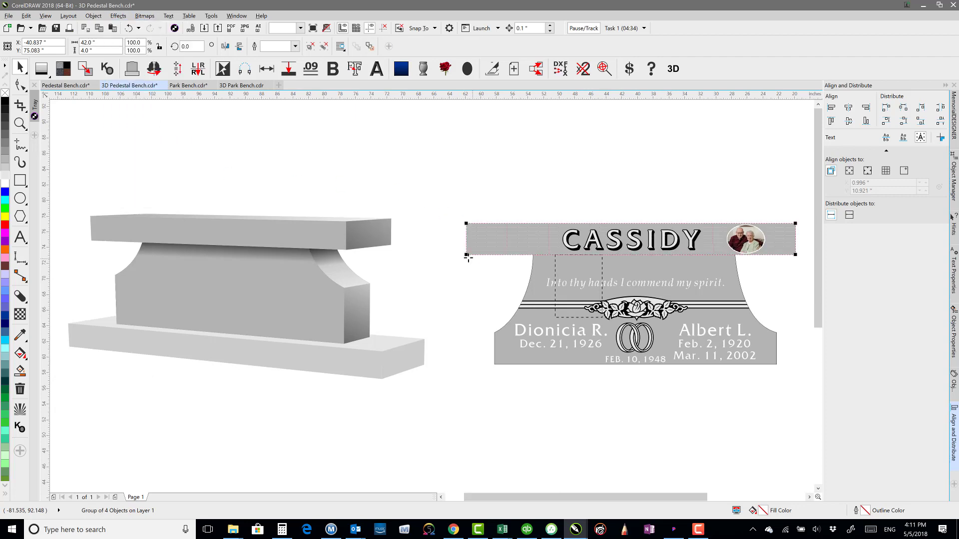
{"action": "left_click_drag", "start_coordinate": [467, 255], "coordinate": [92, 243]}
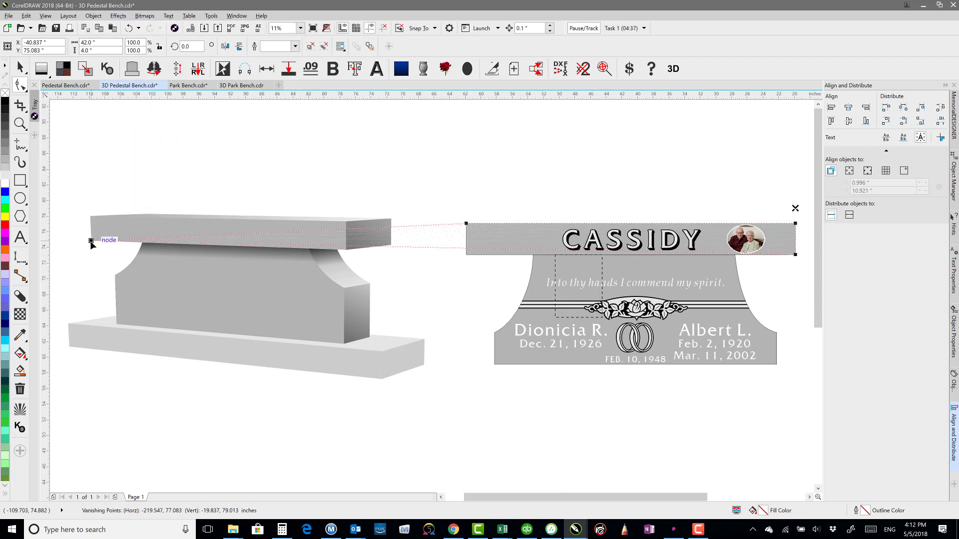
{"action": "left_click_drag", "start_coordinate": [466, 224], "coordinate": [90, 218]}
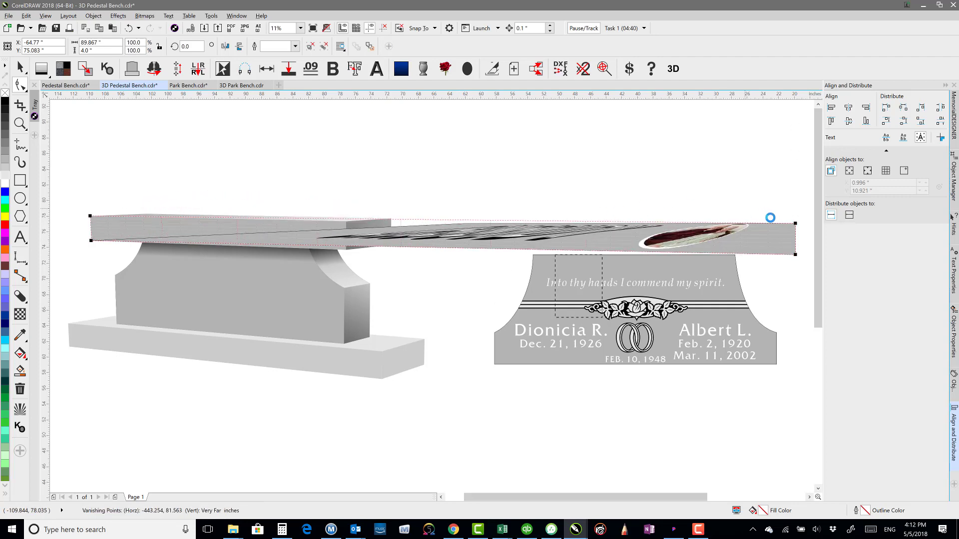
{"action": "left_click_drag", "start_coordinate": [795, 223], "coordinate": [345, 218]}
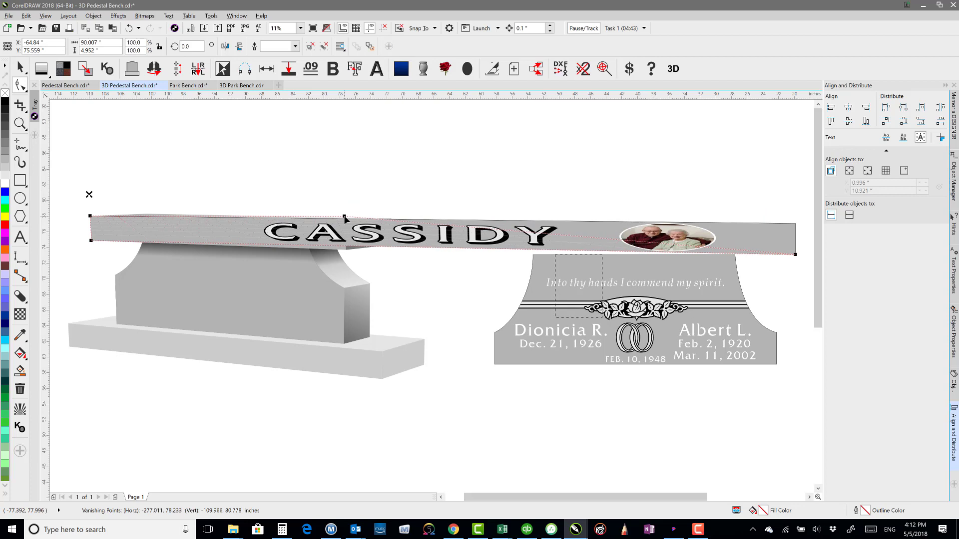
{"action": "left_click_drag", "start_coordinate": [796, 256], "coordinate": [341, 227]}
{"action": "key", "text": "space"}
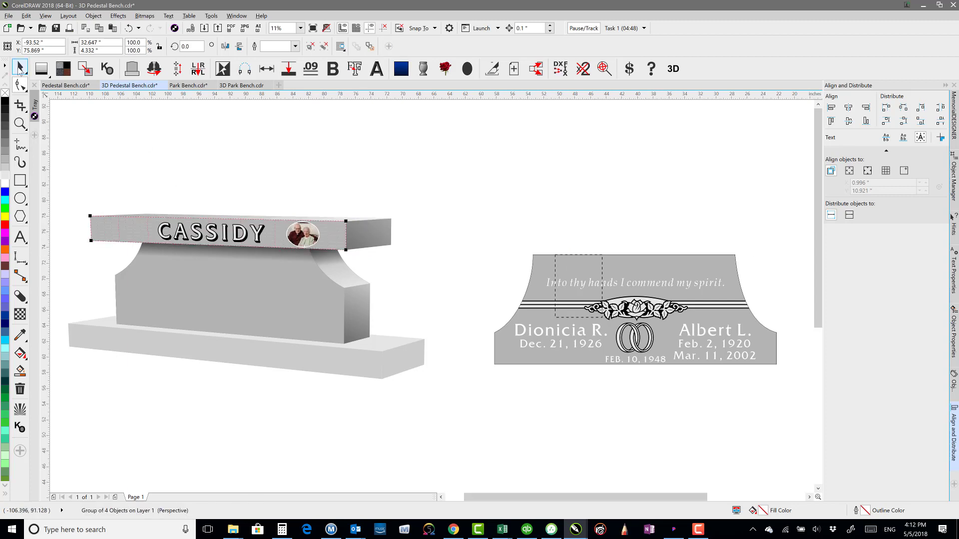
{"action": "key", "text": "Escape"}
{"action": "left_click", "coordinate": [332, 227]}
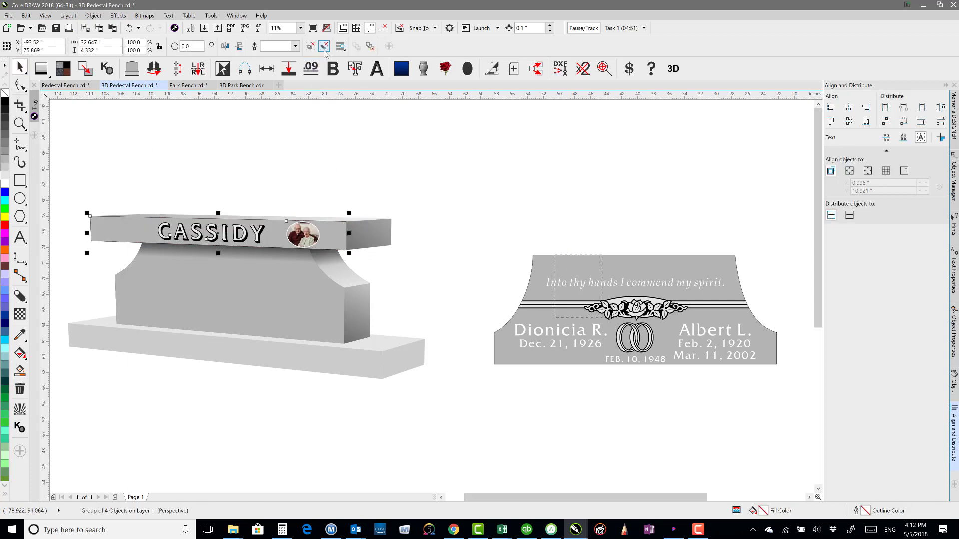
{"action": "left_click", "coordinate": [193, 87]}
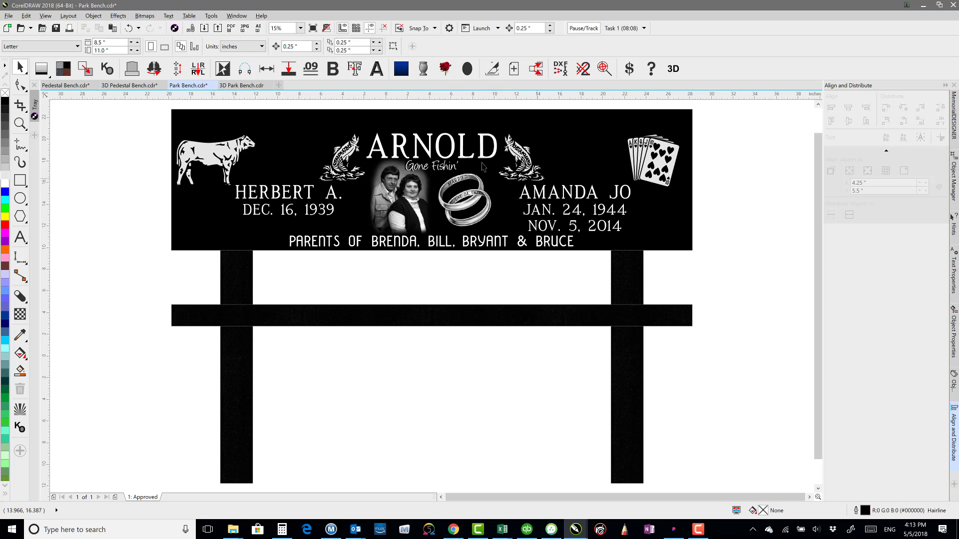
Paste a copy of the ARNOLD plaque into the 3D Park Bench drawing, accepting font substitution.
{"action": "left_click_drag", "start_coordinate": [160, 104], "coordinate": [755, 262]}
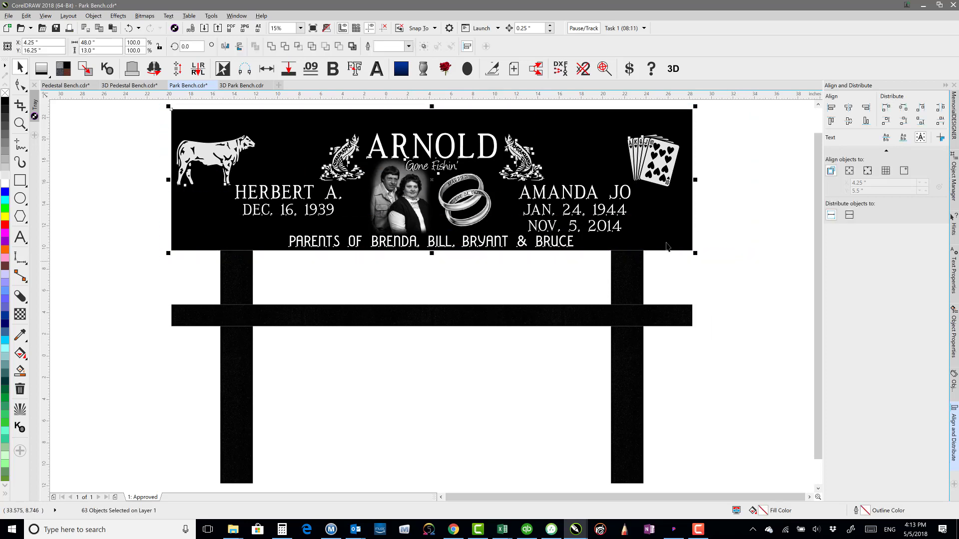
{"action": "left_click", "coordinate": [232, 85]}
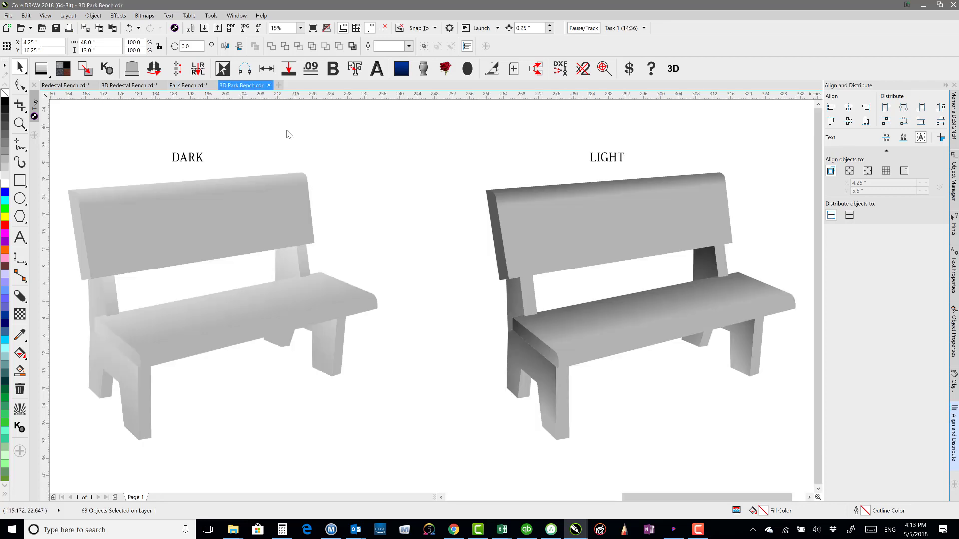
{"action": "key", "text": "ctrl+v"}
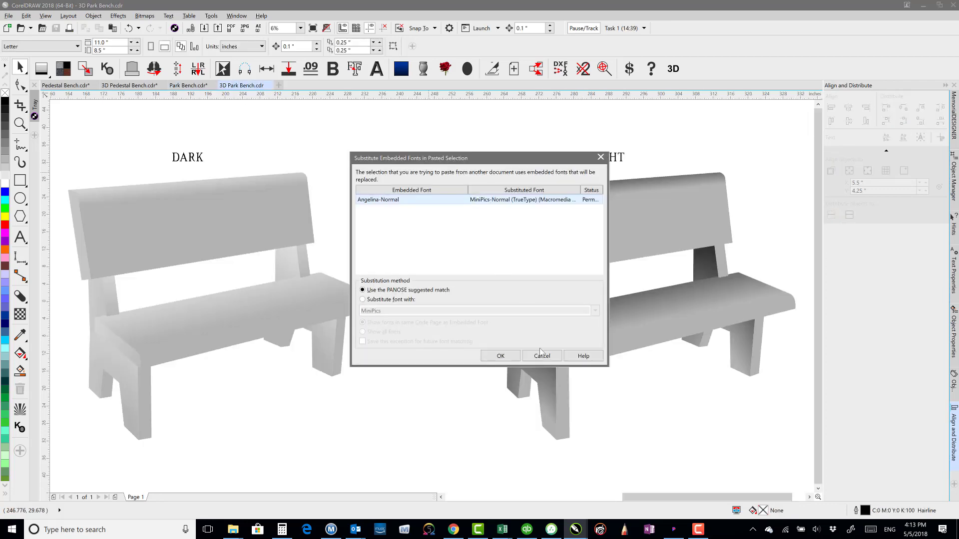
{"action": "left_click", "coordinate": [500, 356]}
Group the pasted plaque's objects and move the group beside the DARK bench.
{"action": "scroll", "coordinate": [445, 240], "scroll_direction": "down", "scroll_amount": 1}
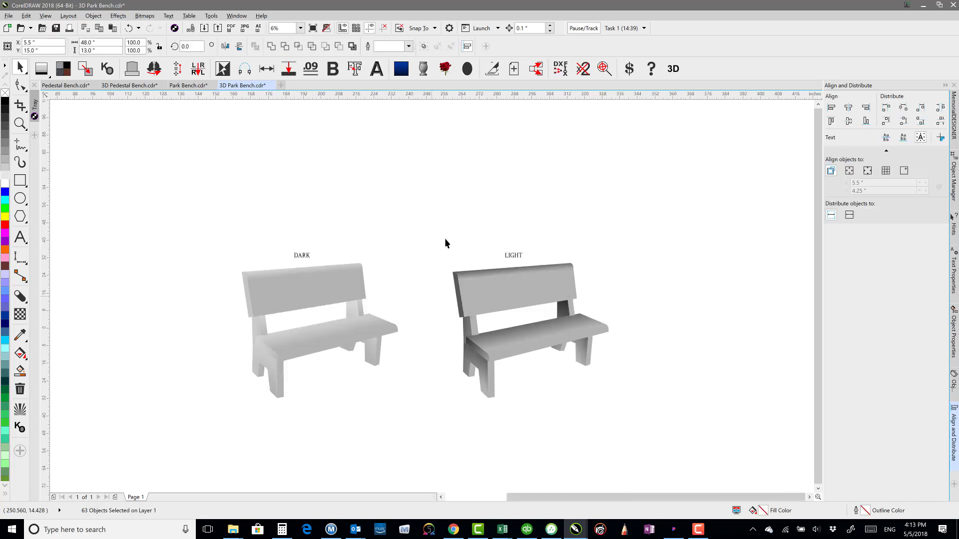
{"action": "scroll", "coordinate": [446, 240], "scroll_direction": "down", "scroll_amount": 1}
{"action": "left_click_drag", "start_coordinate": [131, 302], "coordinate": [212, 343]}
{"action": "key", "text": "ctrl+g"}
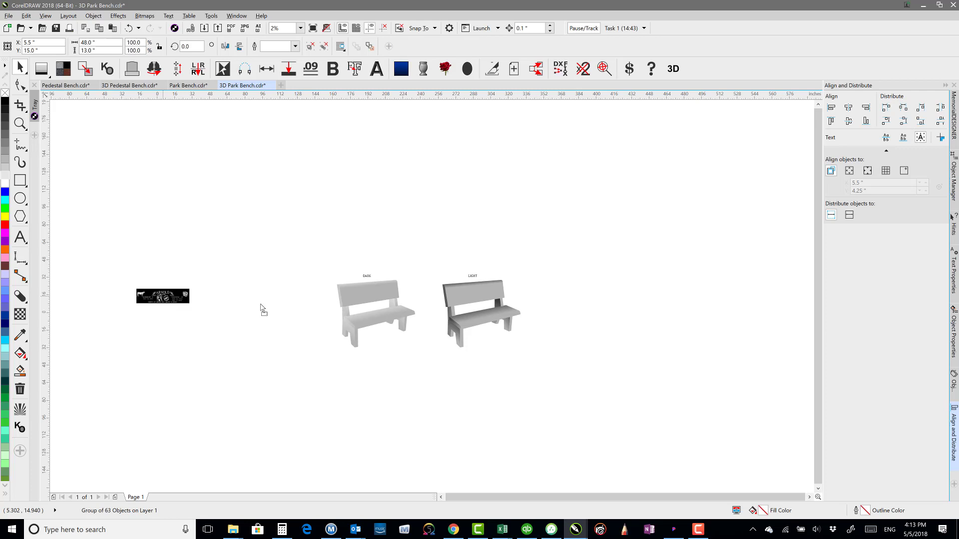
{"action": "left_click_drag", "start_coordinate": [260, 308], "coordinate": [393, 309]}
{"action": "scroll", "coordinate": [375, 319], "scroll_direction": "up", "scroll_amount": 1}
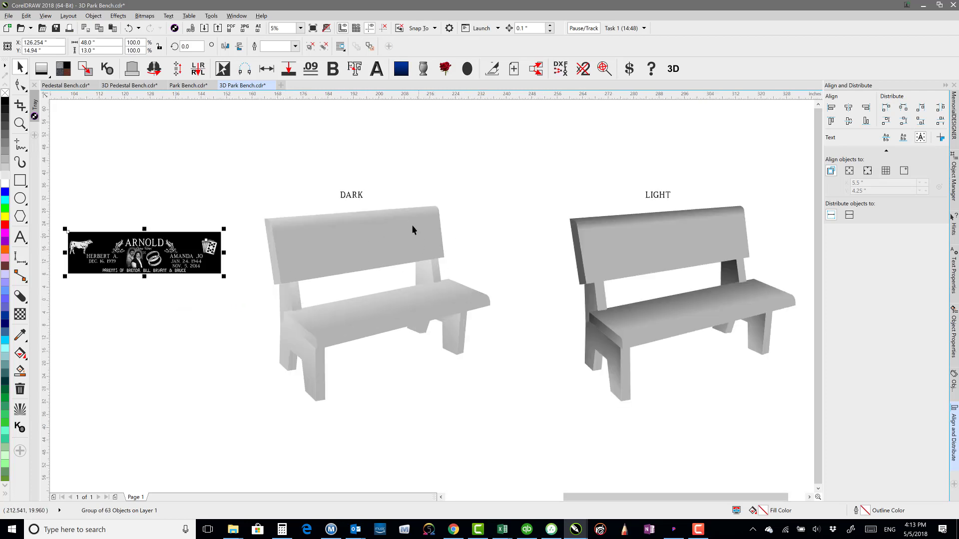
Copy the backrest's perspective onto the ARNOLD plaque and centre it on the DARK bench backrest.
{"action": "left_click", "coordinate": [118, 16]}
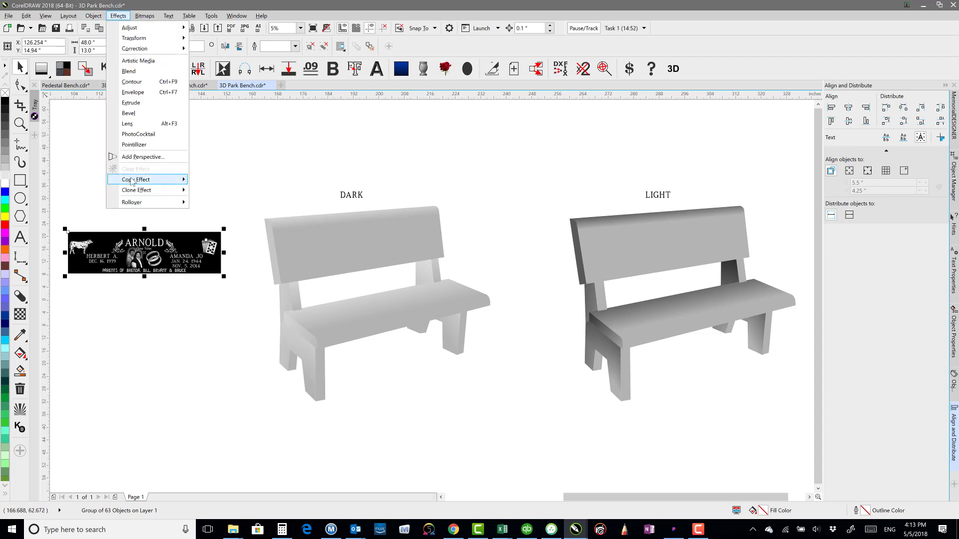
{"action": "mouse_move", "coordinate": [133, 181]}
{"action": "left_click", "coordinate": [235, 182]}
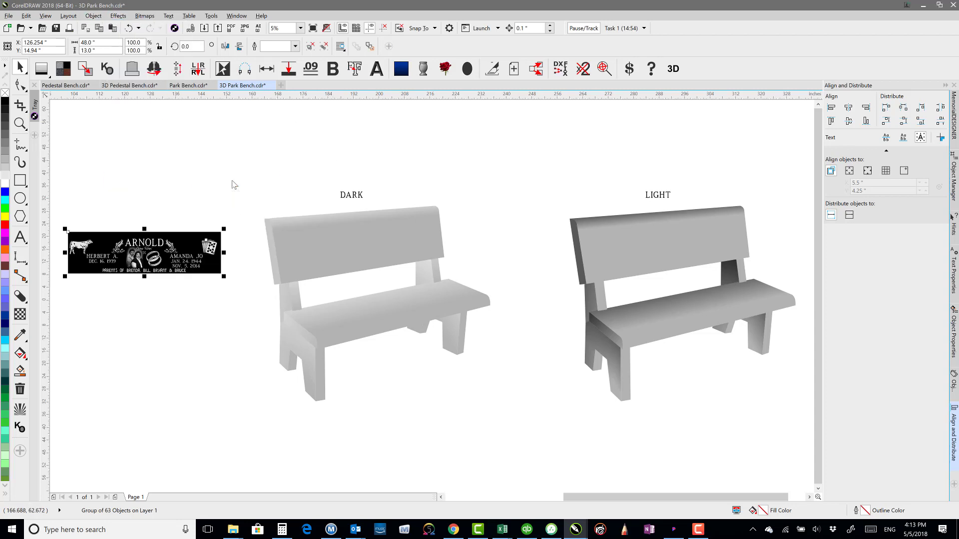
{"action": "left_click", "coordinate": [355, 251]}
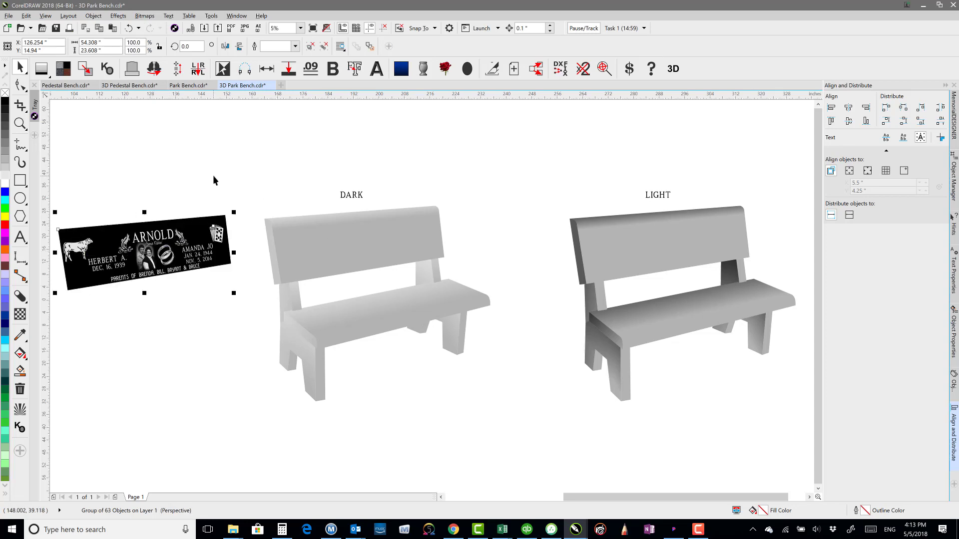
{"action": "left_click", "coordinate": [356, 257], "text": "shift"}
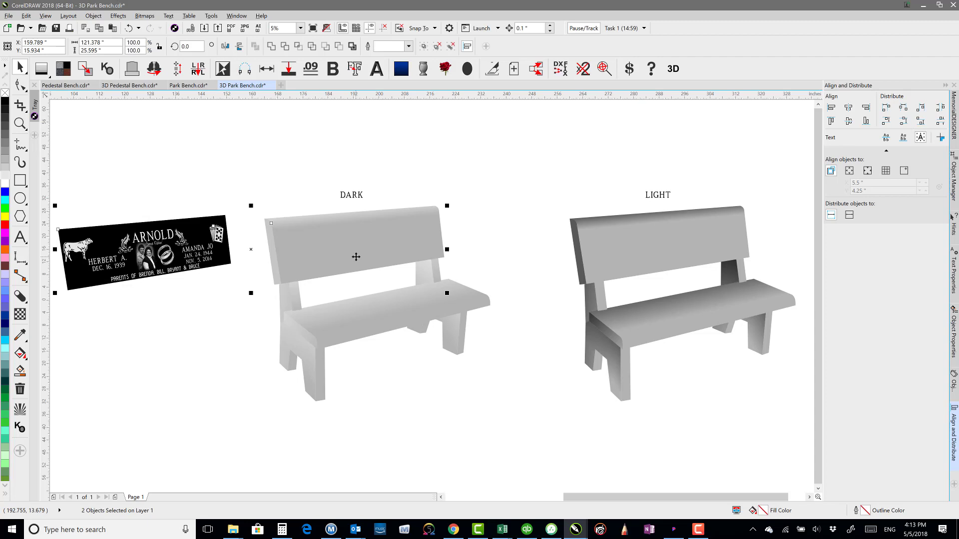
{"action": "key", "text": "c"}
{"action": "left_click", "coordinate": [411, 169]}
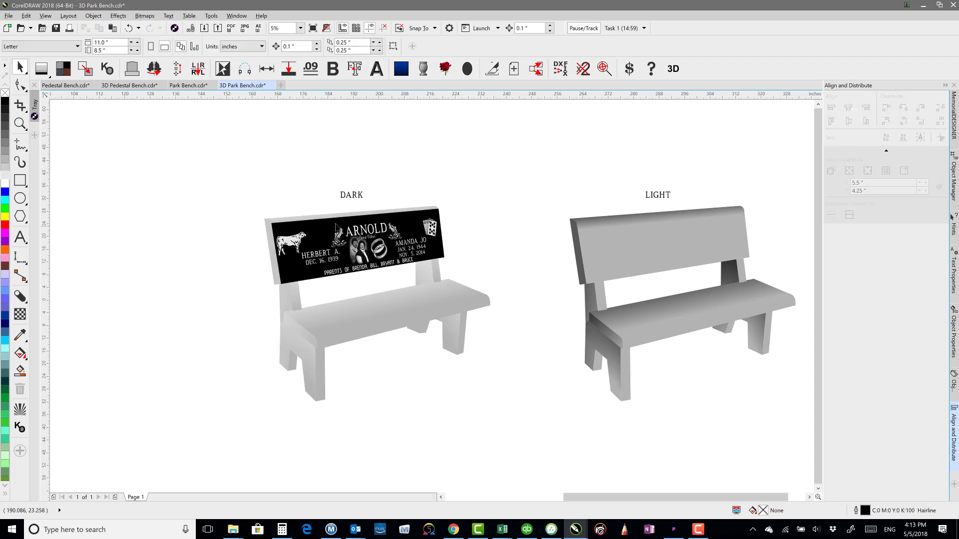
Fill the whole DARK bench with Jet Black granite from the MemorialDESIGNER panel.
{"action": "left_click_drag", "start_coordinate": [230, 194], "coordinate": [509, 432]}
{"action": "left_click", "coordinate": [954, 115]}
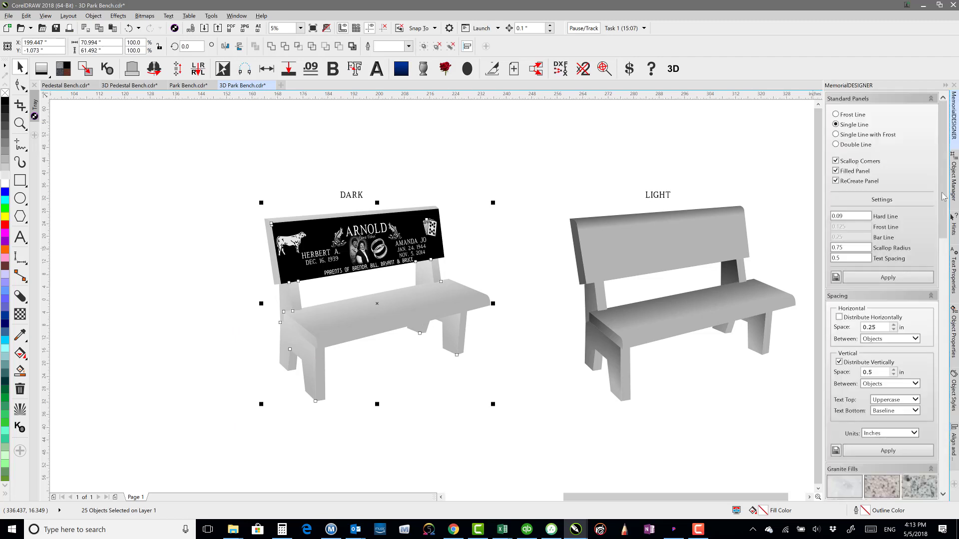
{"action": "left_click_drag", "start_coordinate": [943, 196], "coordinate": [943, 337]}
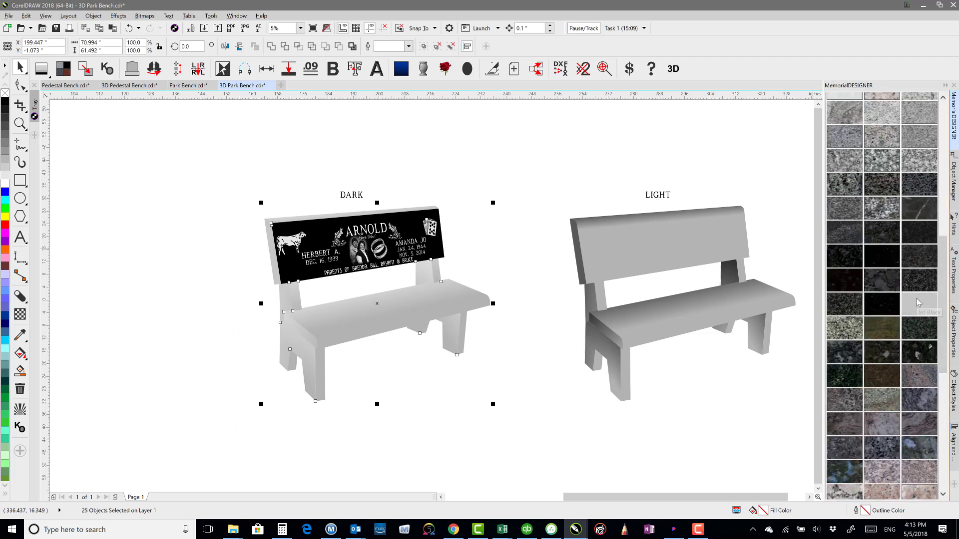
{"action": "left_click", "coordinate": [917, 302]}
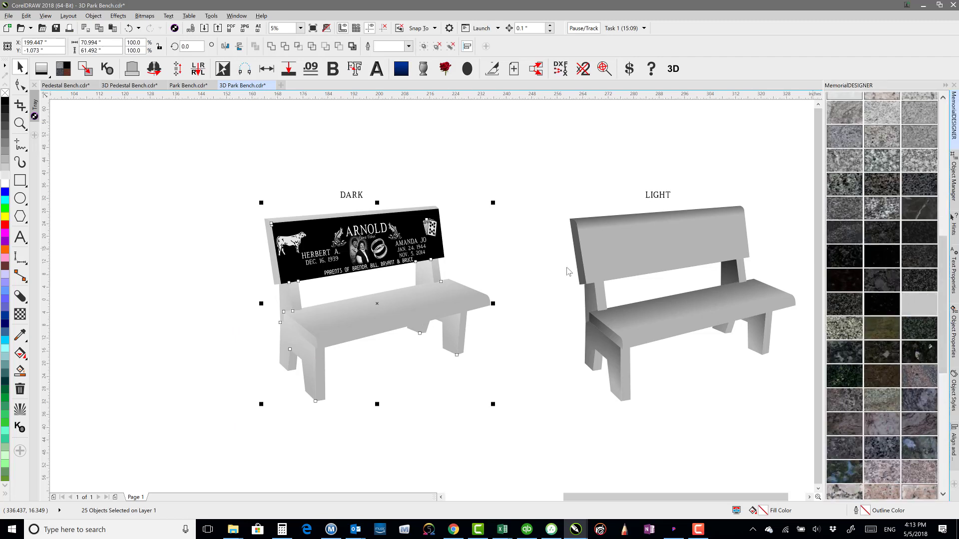
{"action": "left_click", "coordinate": [457, 177]}
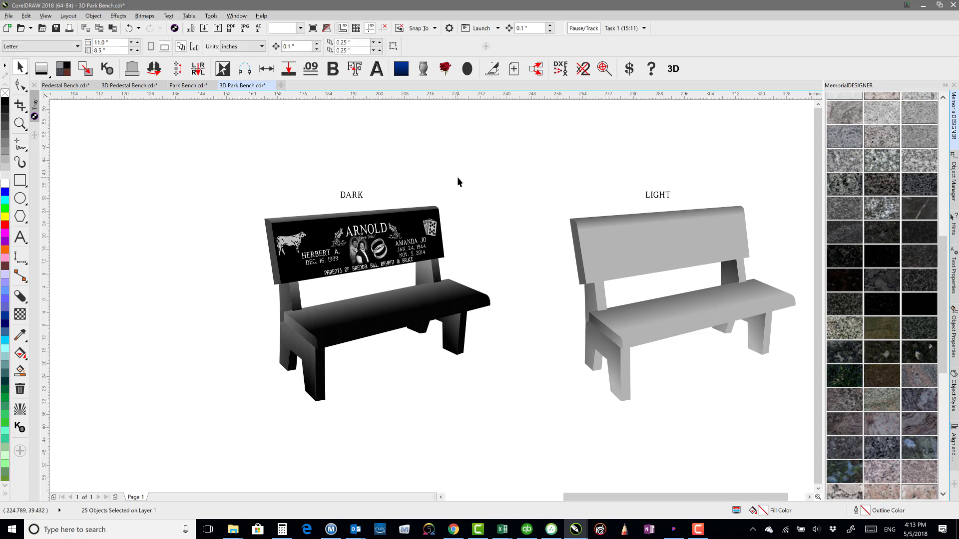
{"action": "left_click", "coordinate": [317, 235]}
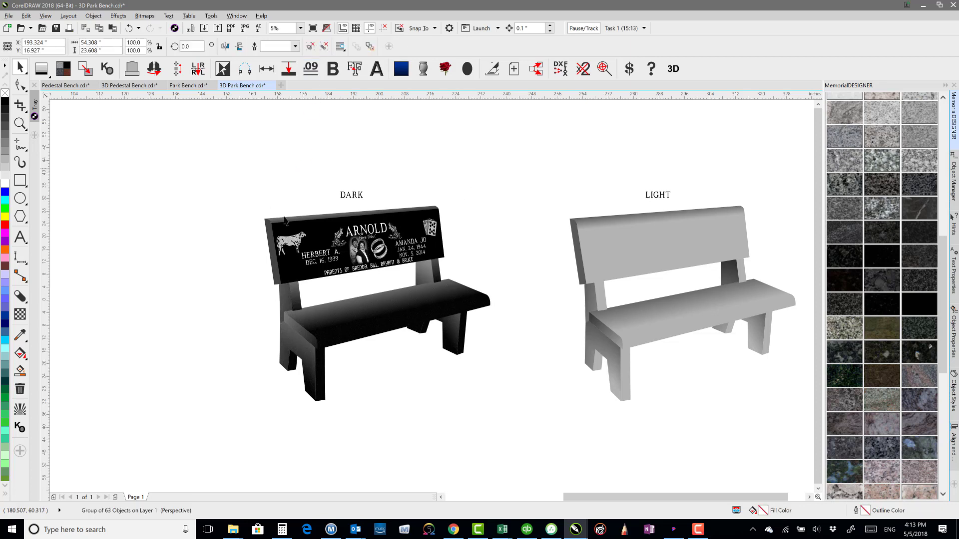
{"action": "key", "text": "Tab"}
Close 3D Park Bench.cdr and Park Bench.cdr, discarding changes to both.
{"action": "left_click", "coordinate": [271, 191]}
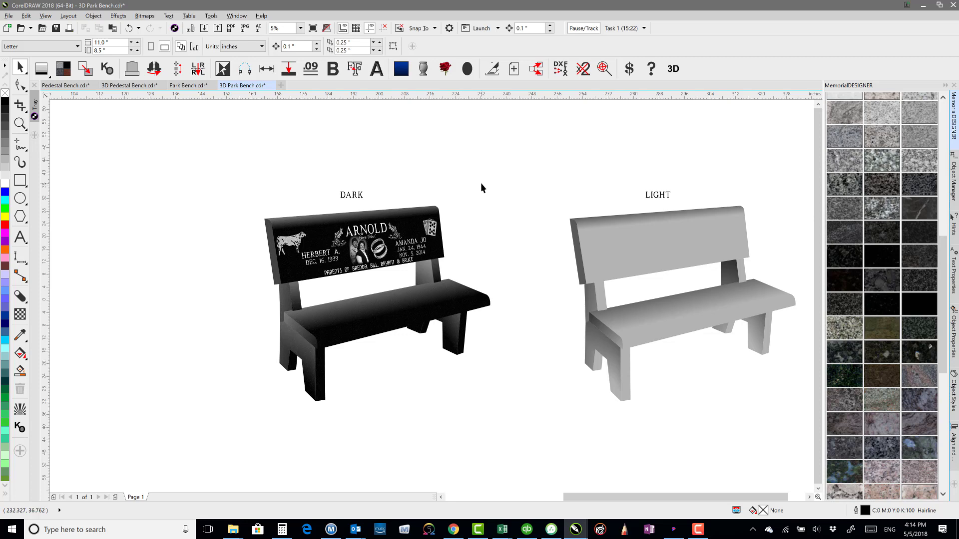
{"action": "key", "text": "F4"}
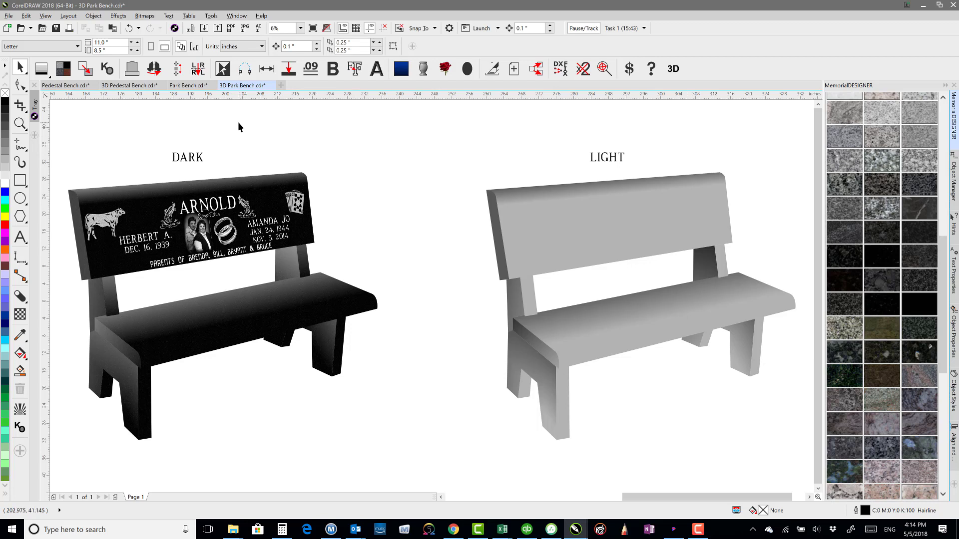
{"action": "left_click", "coordinate": [271, 85]}
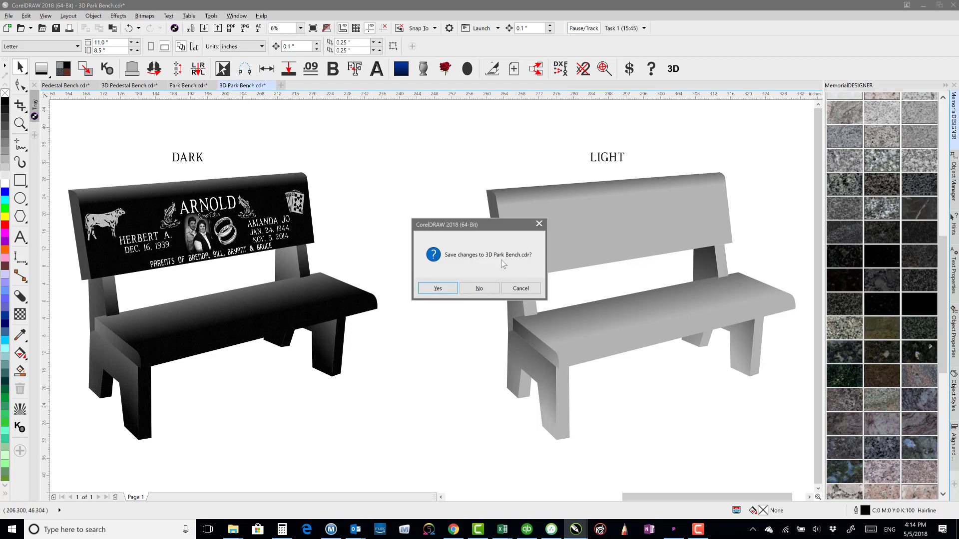
{"action": "left_click", "coordinate": [479, 289]}
{"action": "left_click", "coordinate": [210, 85]}
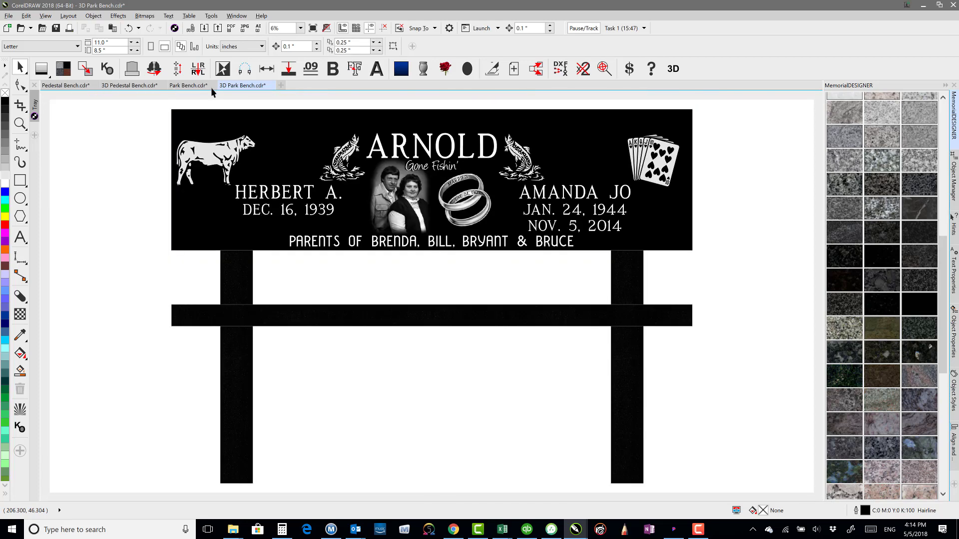
{"action": "key", "text": "ctrl+F4"}
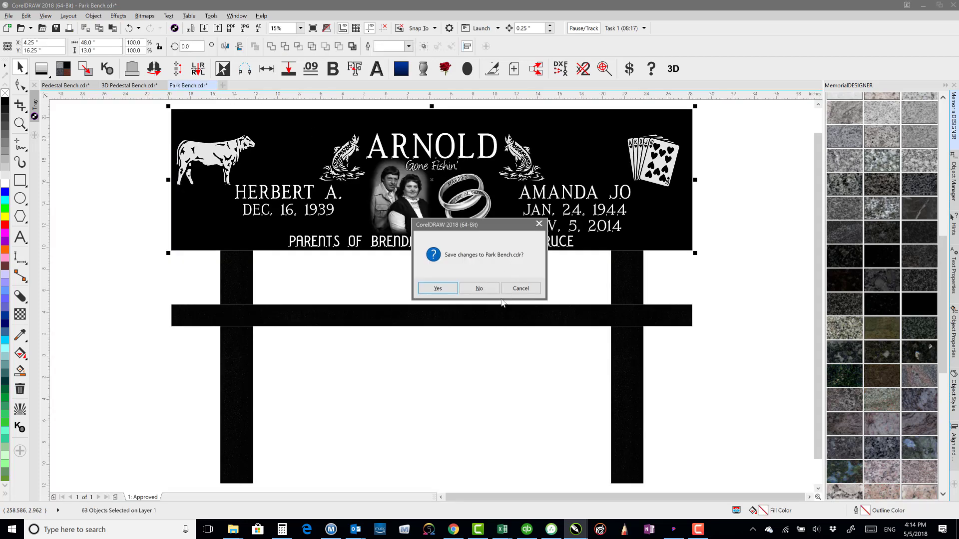
{"action": "left_click", "coordinate": [478, 289]}
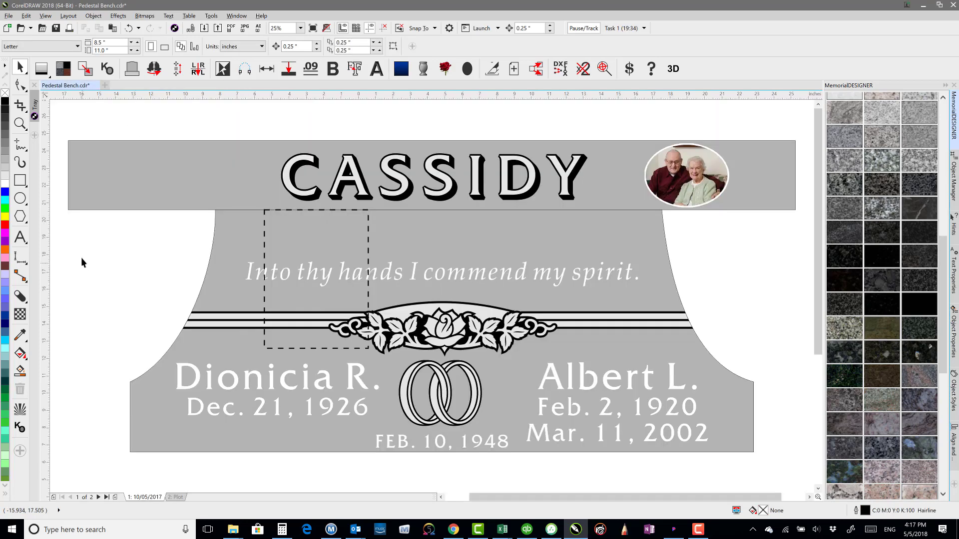
Add a 4.00" dimension beside the slab and an 8.00" dimension beside the dashed box.
{"action": "left_click", "coordinate": [20, 257]}
{"action": "left_click_drag", "start_coordinate": [168, 144], "coordinate": [161, 210]}
{"action": "left_click", "coordinate": [58, 188]}
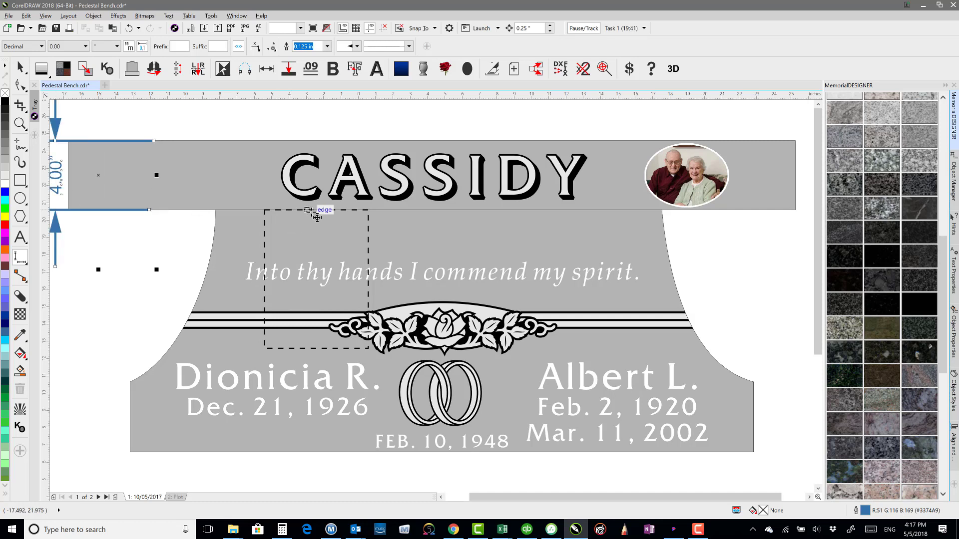
{"action": "left_click_drag", "start_coordinate": [318, 211], "coordinate": [319, 348]}
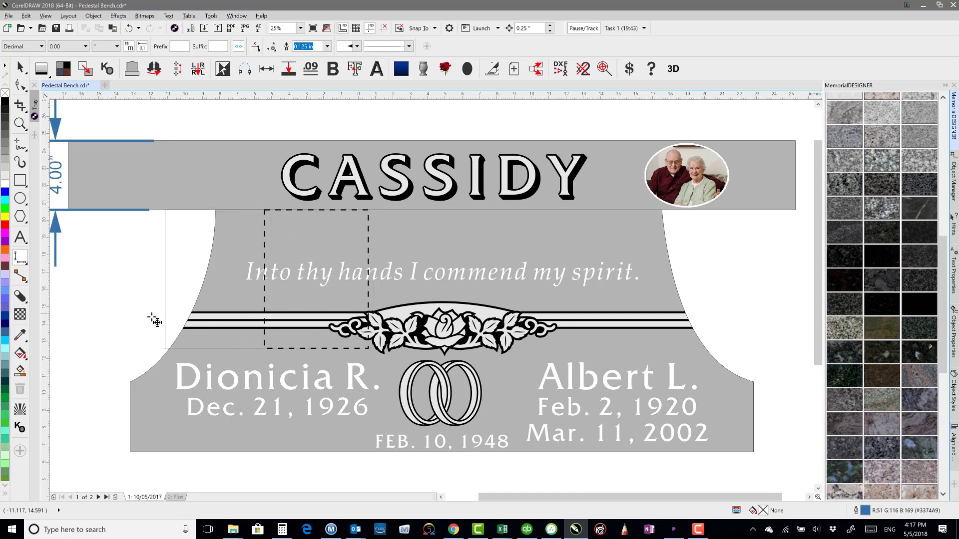
{"action": "left_click", "coordinate": [130, 330]}
{"action": "scroll", "coordinate": [310, 214], "scroll_direction": "down", "scroll_amount": 1}
{"action": "key", "text": "space"}
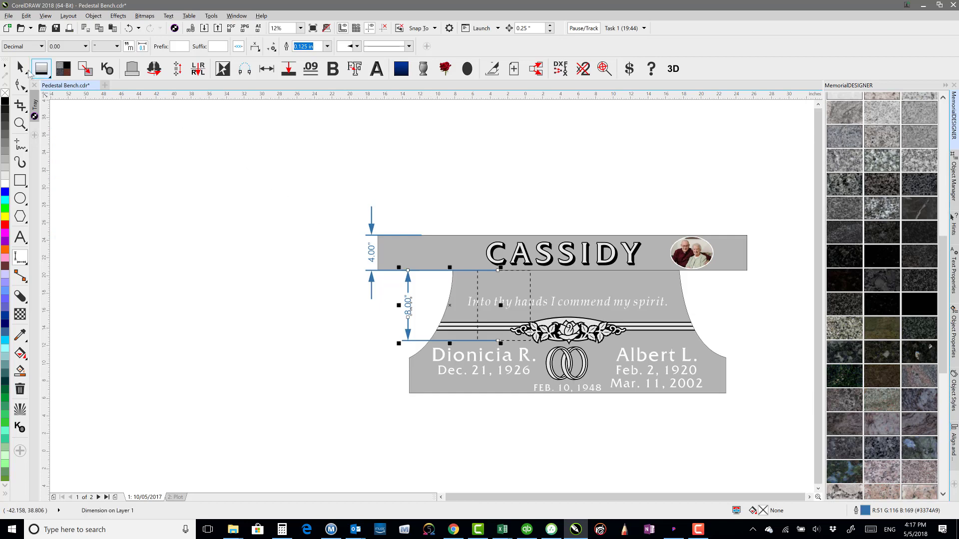
Remove the black block shadow from the CASSIDY lettering.
{"action": "left_click_drag", "start_coordinate": [305, 181], "coordinate": [759, 426]}
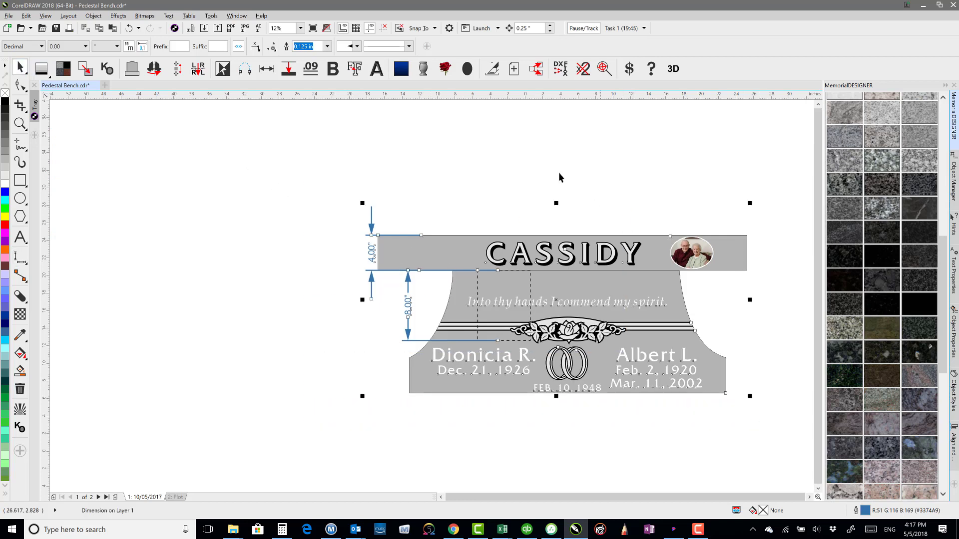
{"action": "key", "text": "Escape"}
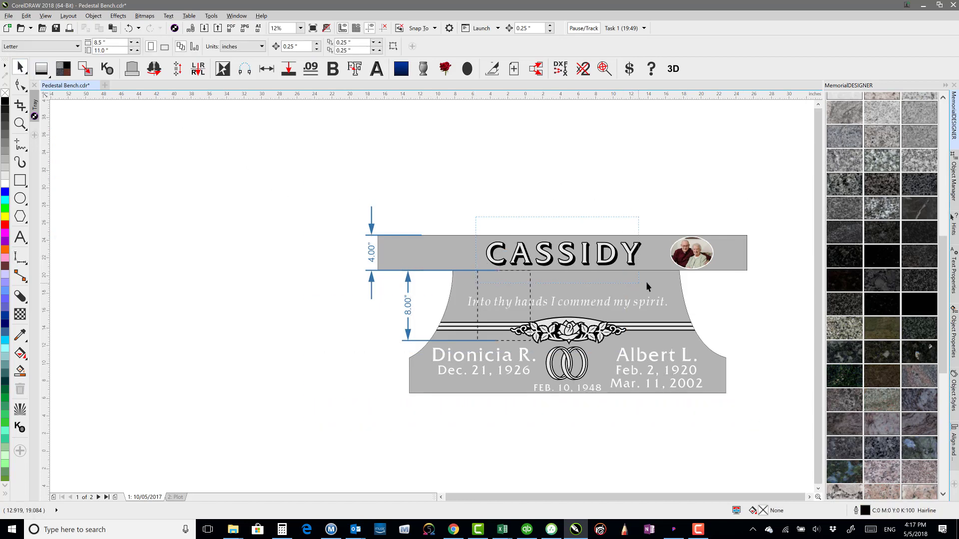
{"action": "left_click", "coordinate": [591, 261]}
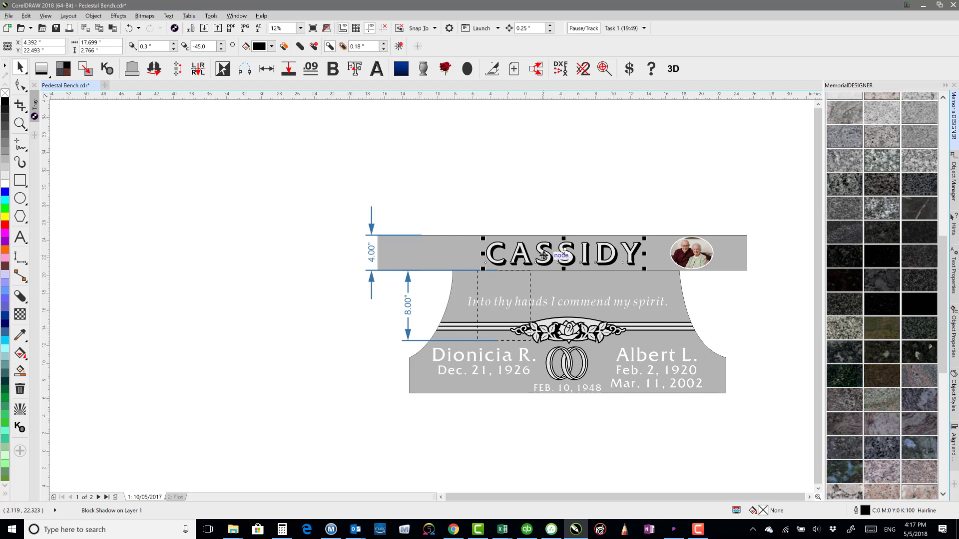
{"action": "left_click", "coordinate": [399, 46]}
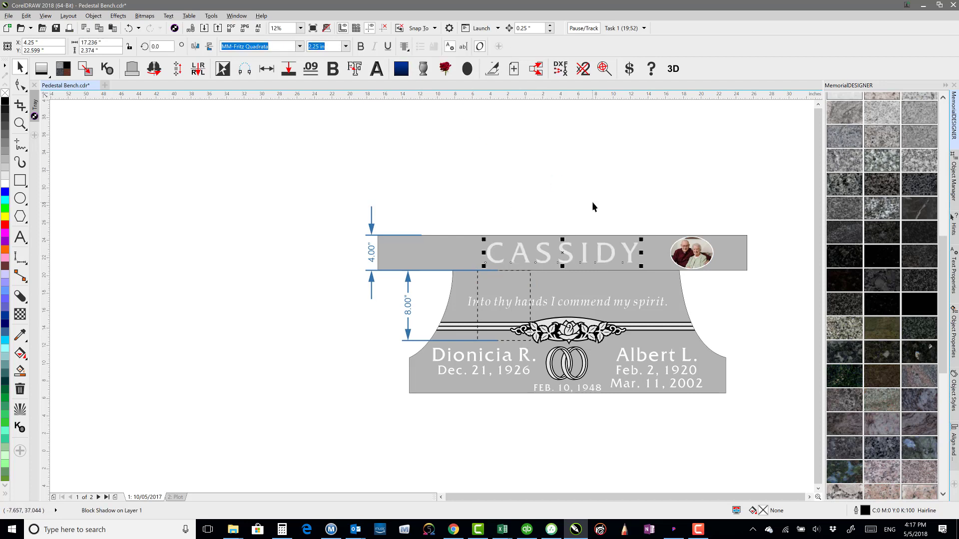
{"action": "left_click", "coordinate": [550, 256]}
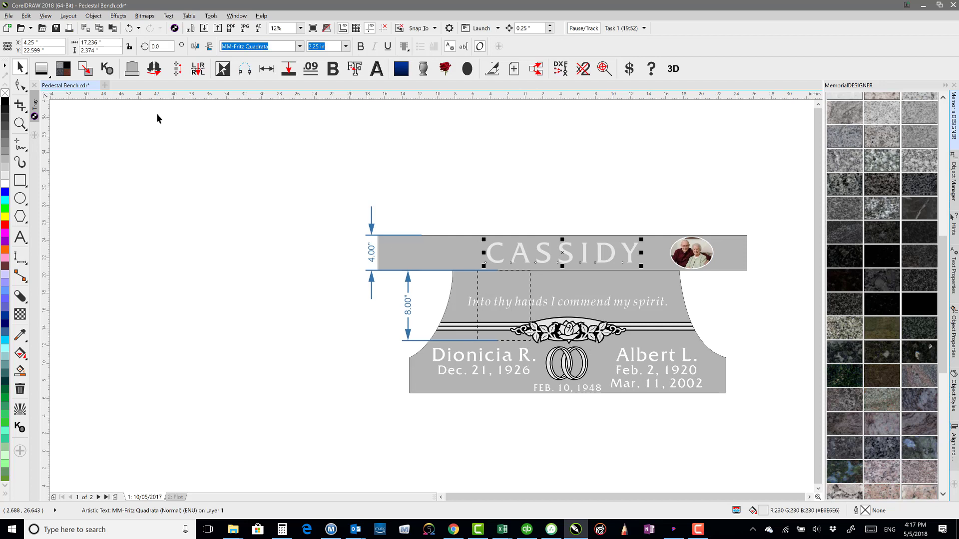
Tighten the letter spacing of CASSIDY with the Shape tool.
{"action": "left_click", "coordinate": [21, 85]}
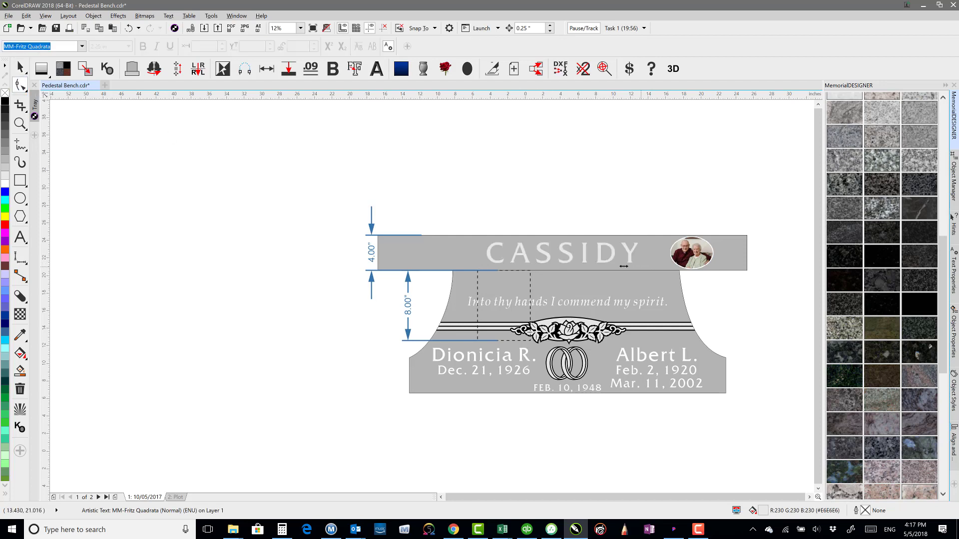
{"action": "left_click_drag", "start_coordinate": [623, 267], "coordinate": [624, 266]}
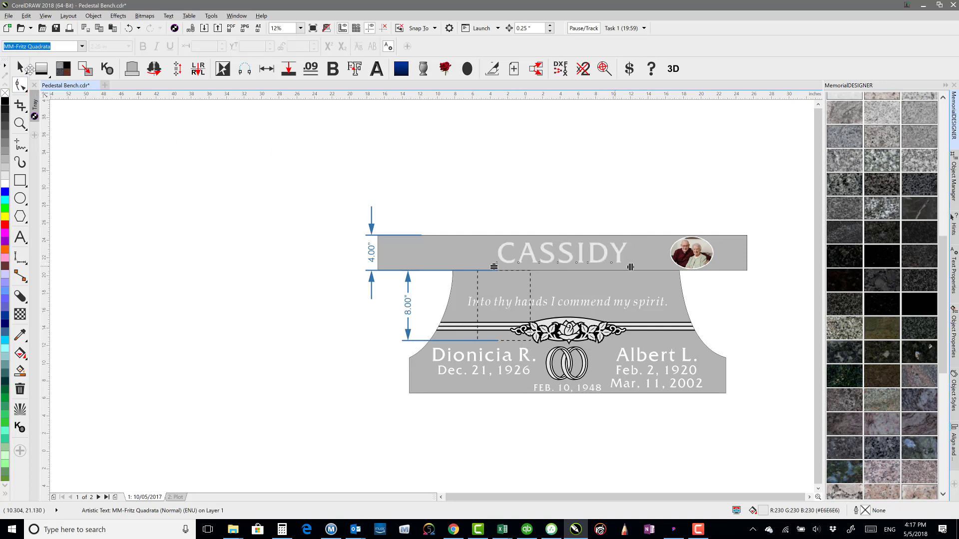
{"action": "left_click", "coordinate": [352, 173]}
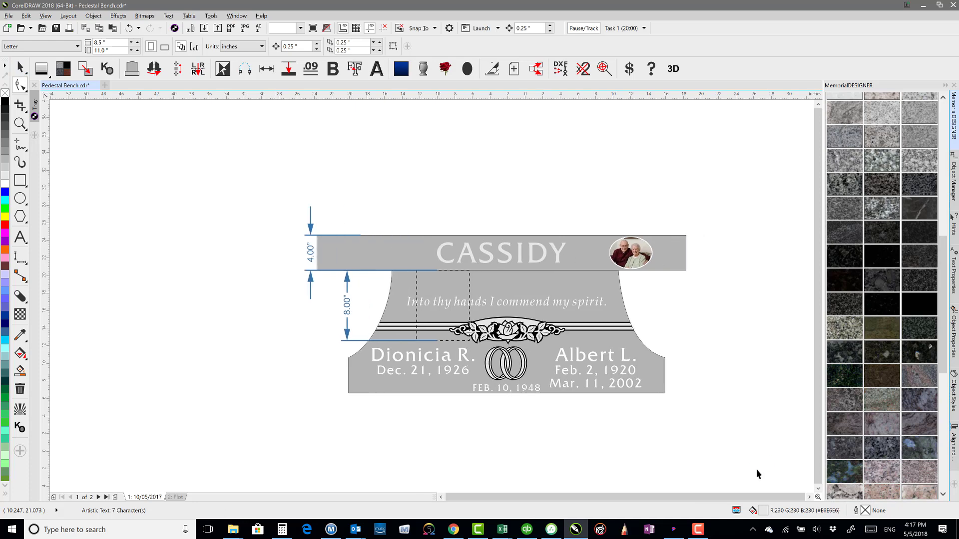
{"action": "key", "text": "space"}
{"action": "key", "text": "ctrl+a"}
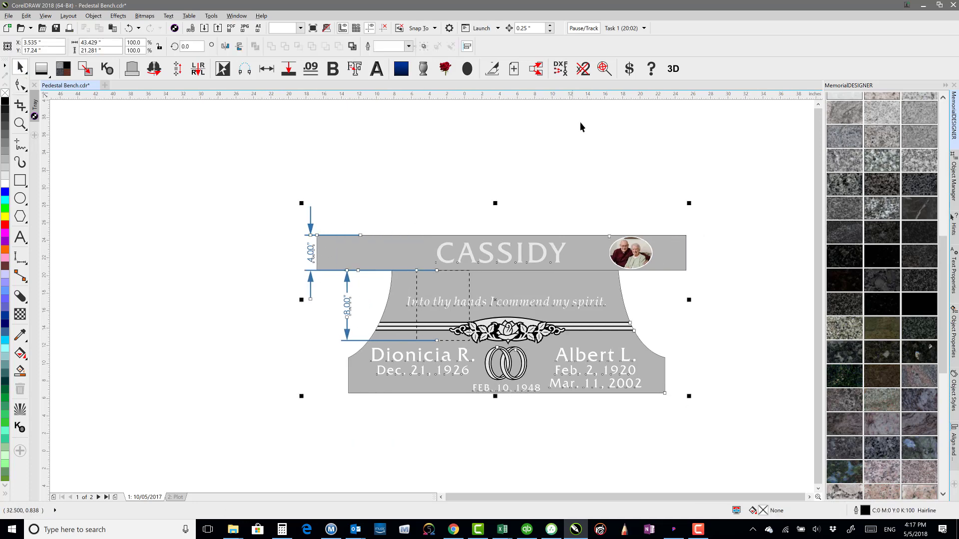
Generate an outline plot page of the design and delete its stray thin rectangle.
{"action": "left_click", "coordinate": [492, 68]}
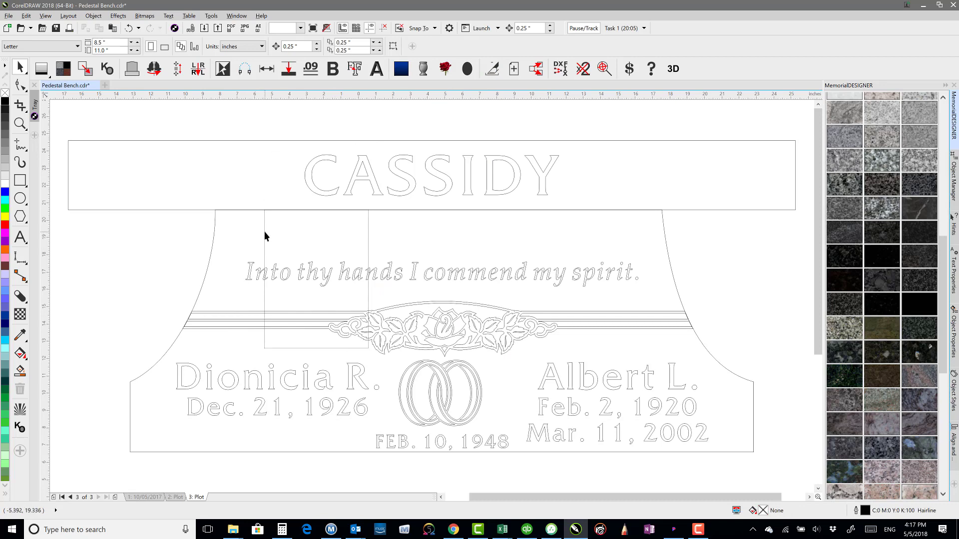
{"action": "left_click", "coordinate": [265, 236]}
{"action": "key", "text": "Delete"}
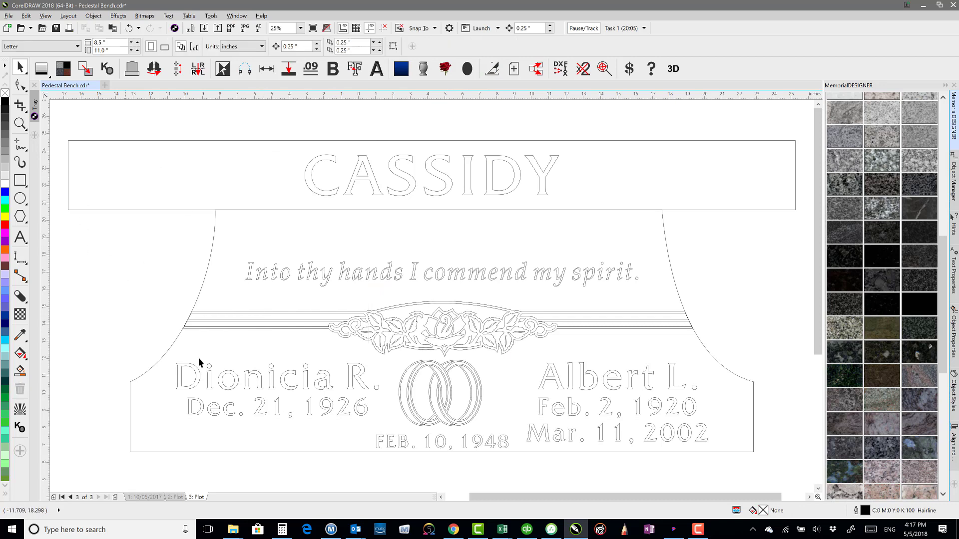
Back on page 1, delete the 4.00" and 8.00" dimension lines.
{"action": "left_click", "coordinate": [145, 498]}
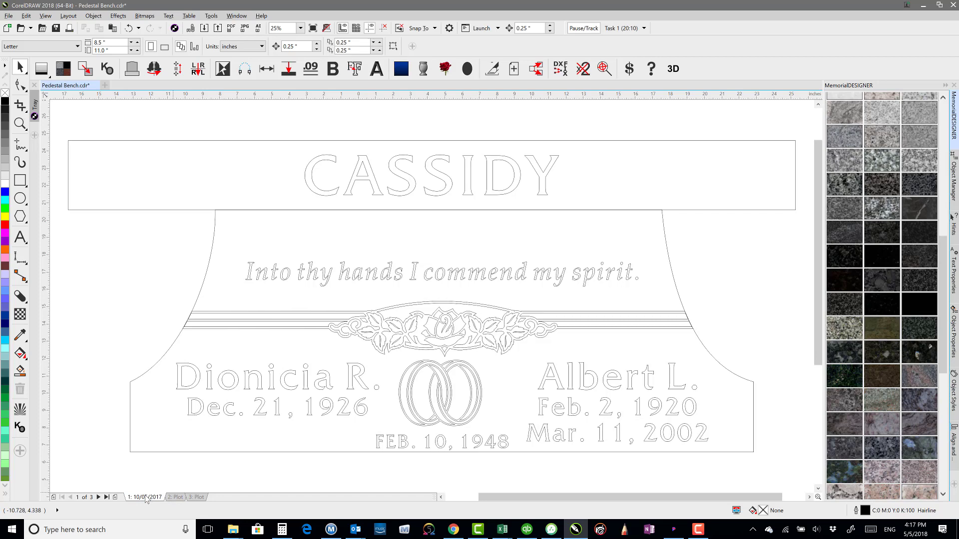
{"action": "key", "text": "F4"}
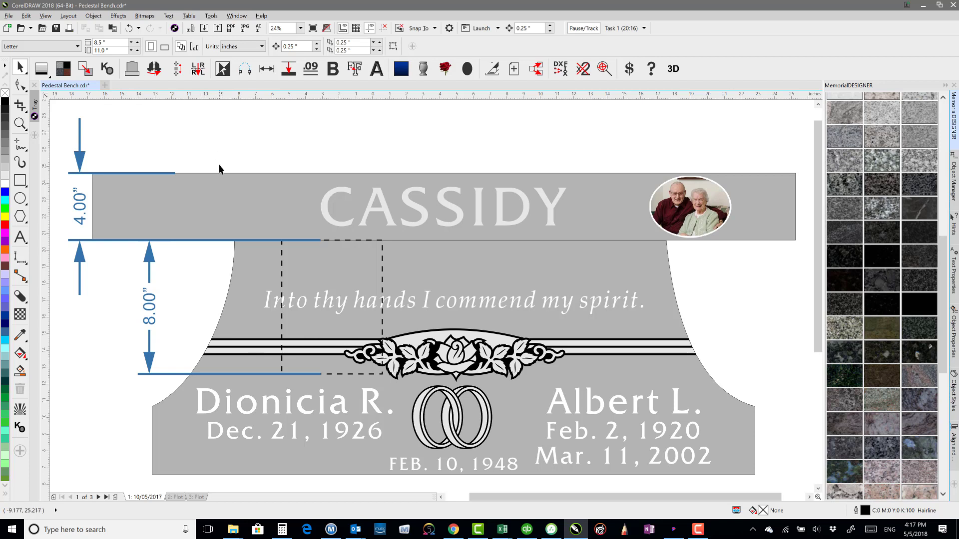
{"action": "left_click", "coordinate": [77, 164]}
{"action": "key", "text": "Delete"}
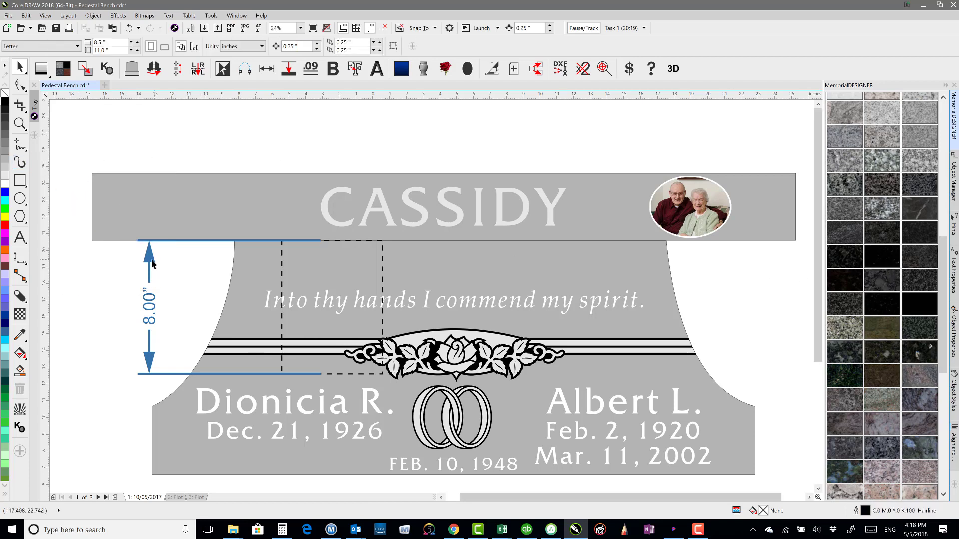
{"action": "left_click", "coordinate": [149, 264]}
{"action": "key", "text": "Delete"}
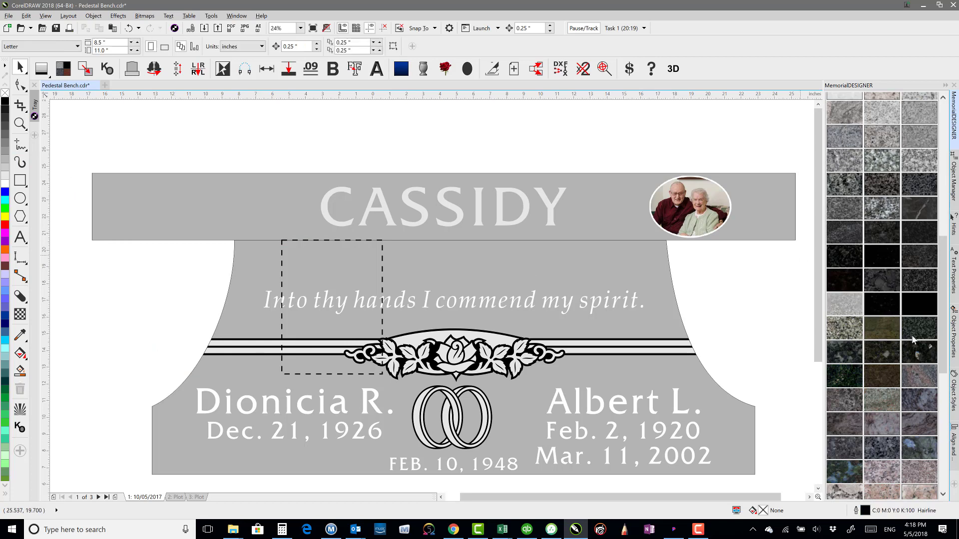
Apply the mottled purple-grey granite fill to the bench and remove the dashed guide rectangle.
{"action": "left_click", "coordinate": [919, 418]}
{"action": "left_click", "coordinate": [488, 279]}
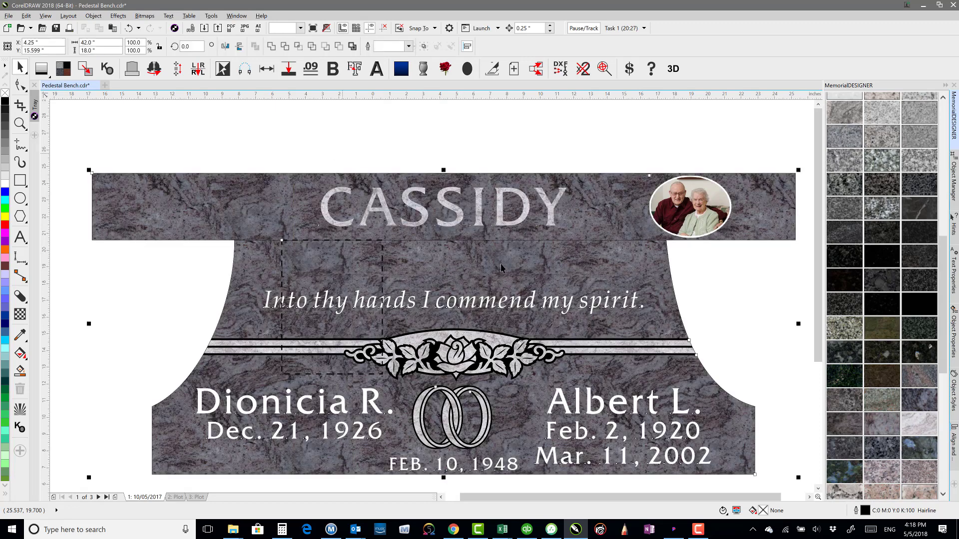
{"action": "left_click", "coordinate": [282, 254]}
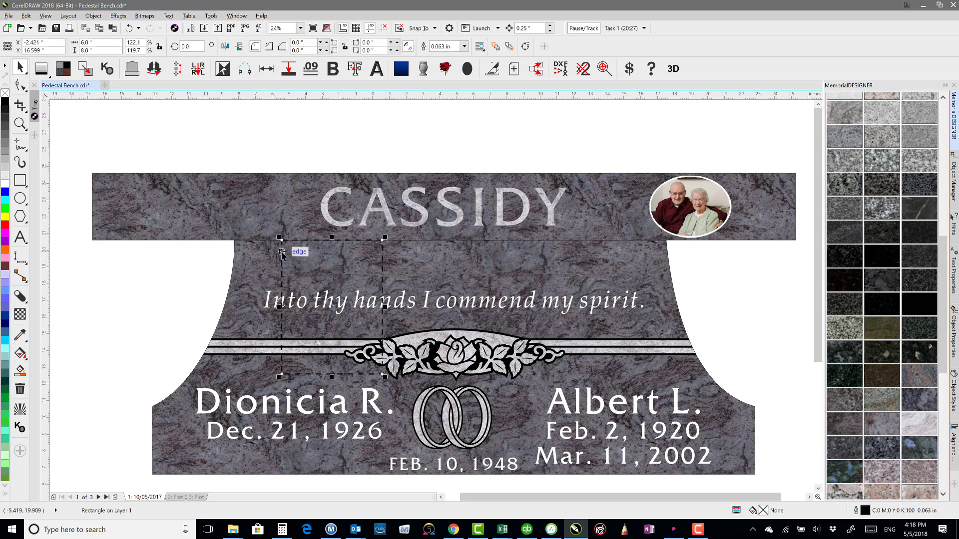
{"action": "key", "text": "Escape"}
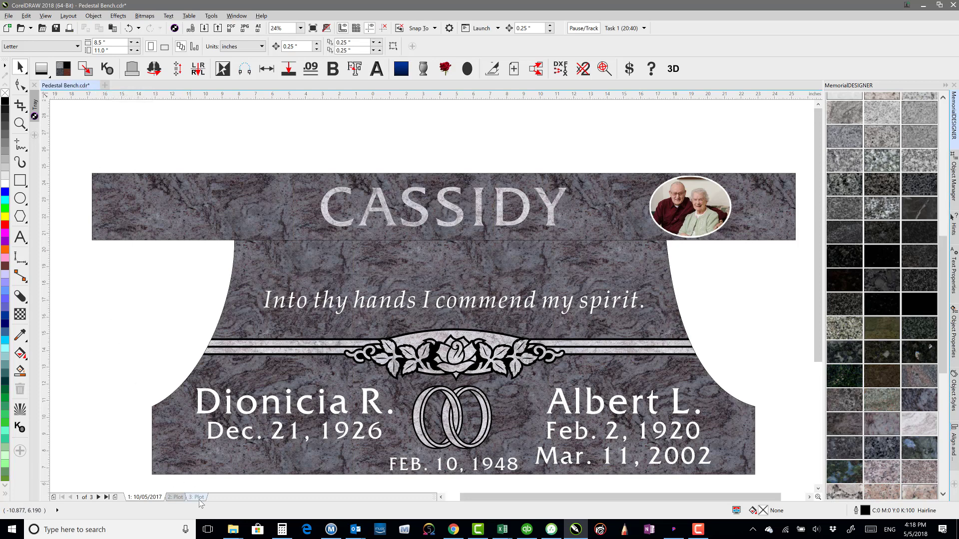
Close the Pedestal Bench document, answering the save prompt.
{"action": "left_click", "coordinate": [95, 85]}
{"action": "left_click", "coordinate": [483, 294]}
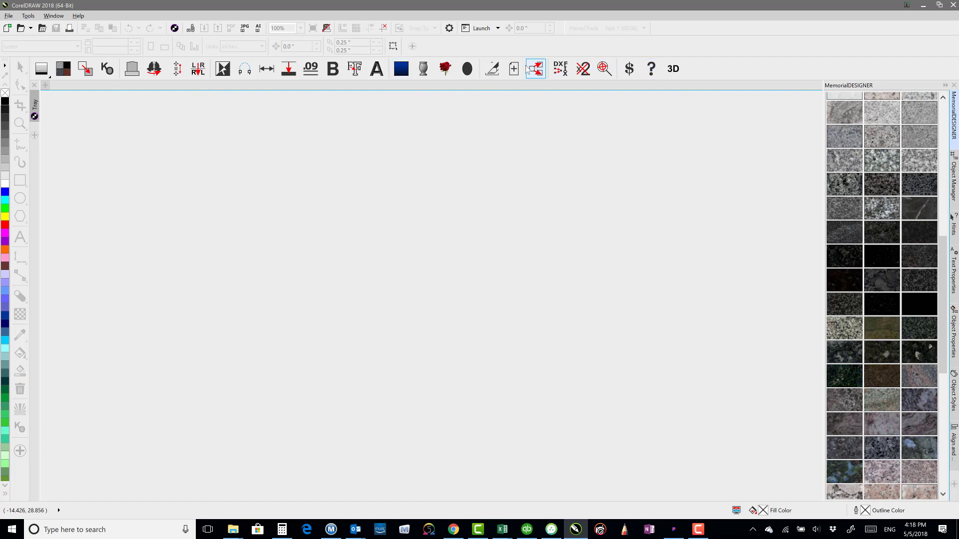
{"action": "left_click", "coordinate": [273, 70]}
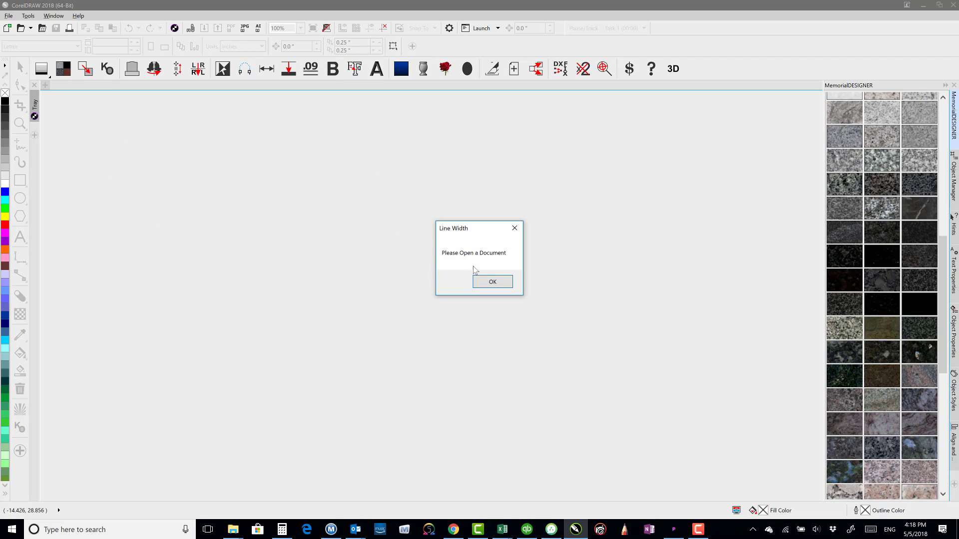
{"action": "left_click", "coordinate": [491, 282]}
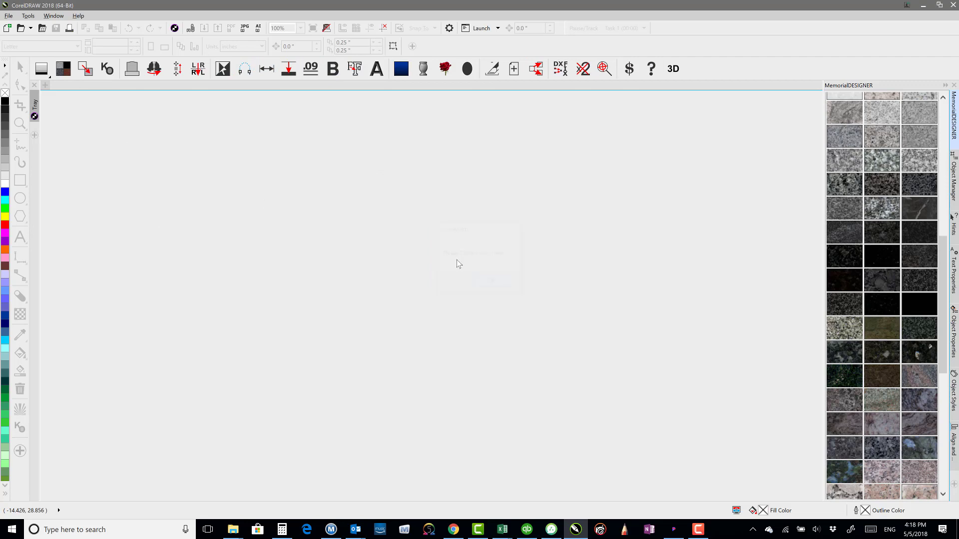
Build a Serp Top monument with base in Shape Builder, then start closing Untitled-1.
{"action": "left_click", "coordinate": [133, 71]}
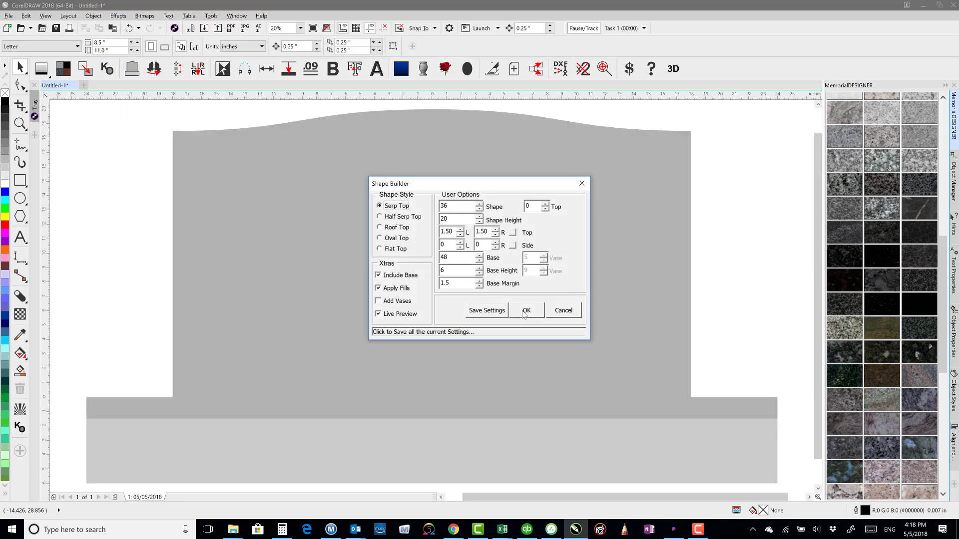
{"action": "left_click", "coordinate": [529, 311]}
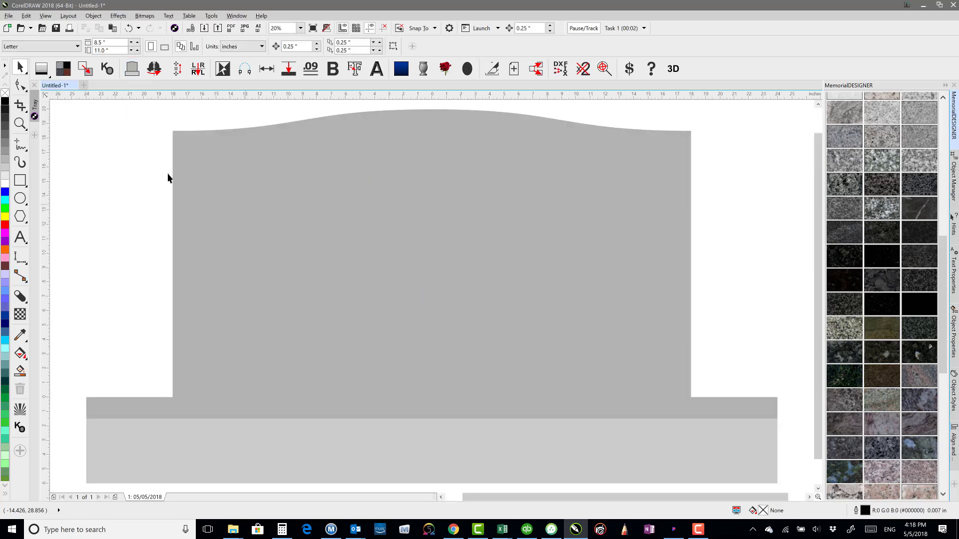
{"action": "left_click", "coordinate": [77, 86]}
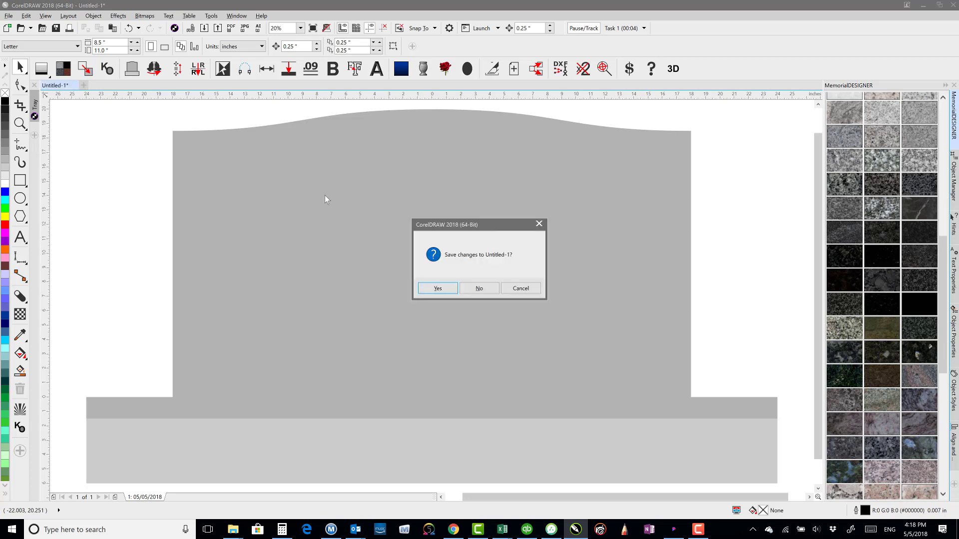
{"action": "left_click", "coordinate": [488, 291]}
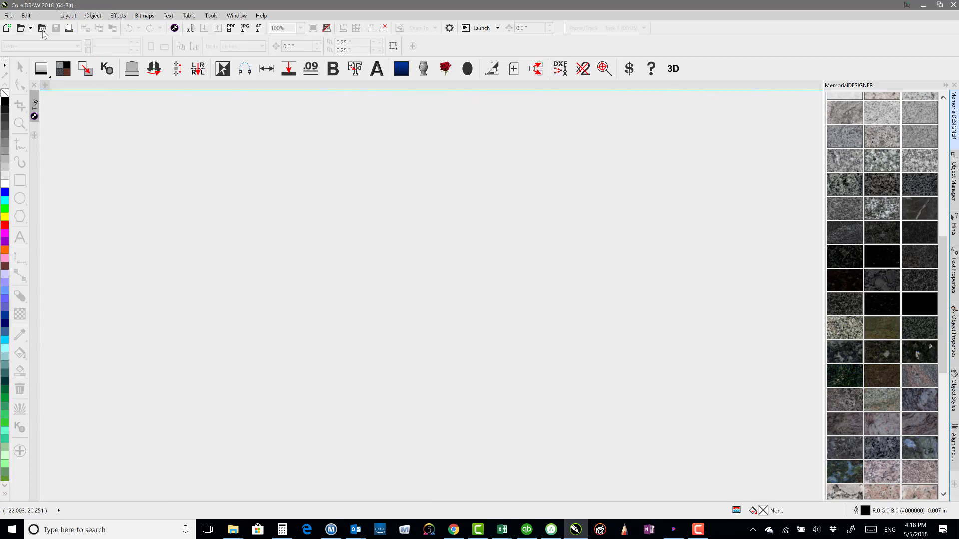
{"action": "left_click", "coordinate": [43, 31]}
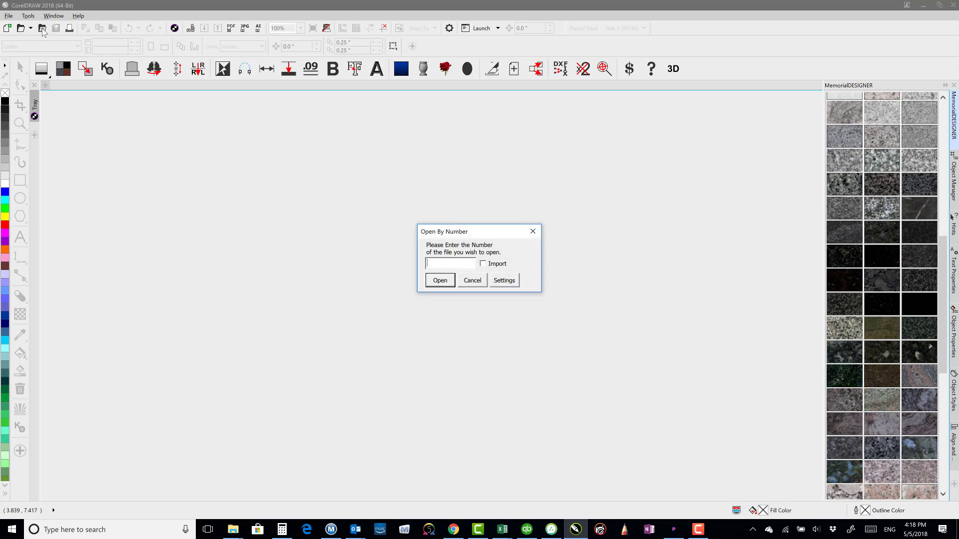
{"action": "left_click", "coordinate": [435, 281]}
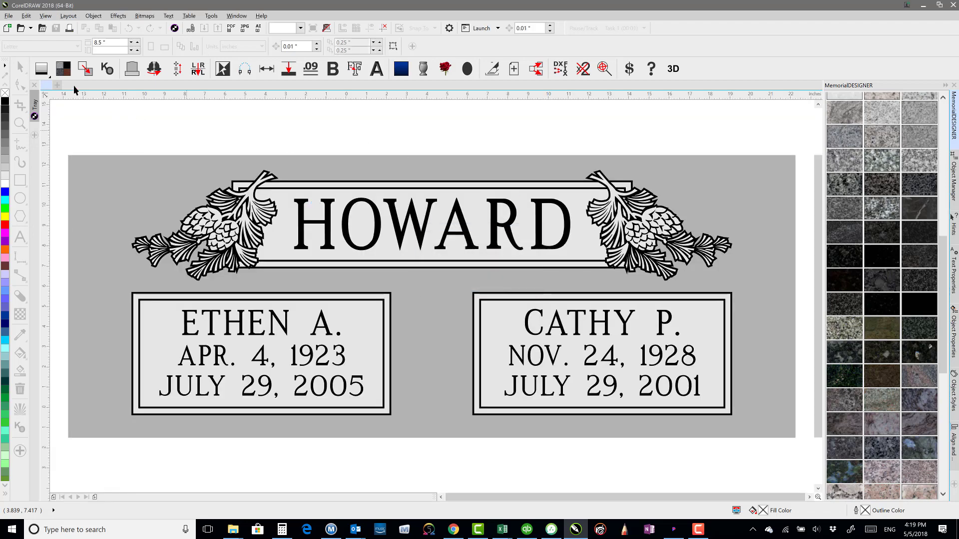
{"action": "left_click", "coordinate": [65, 86]}
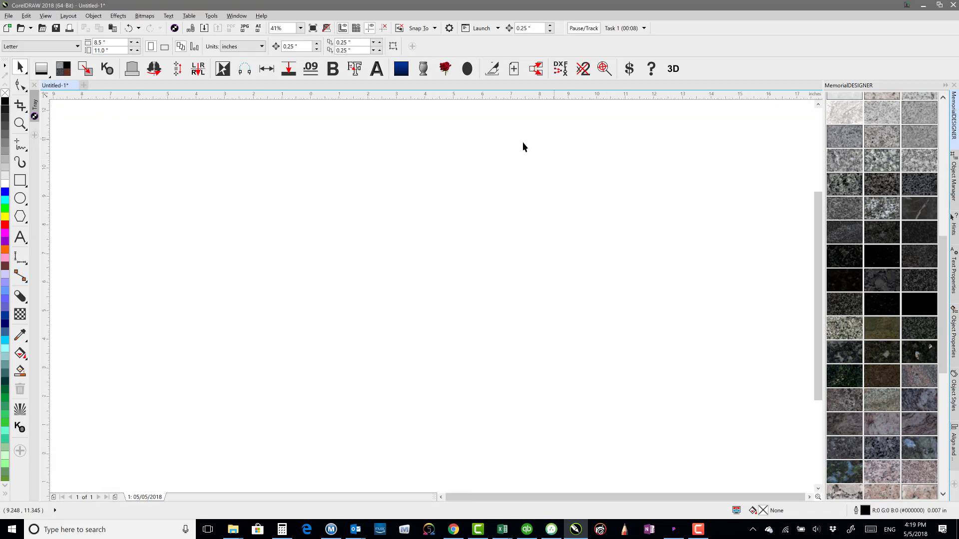
Turn off all snapping with the Snap Off toolbar button.
{"action": "left_click", "coordinate": [399, 29]}
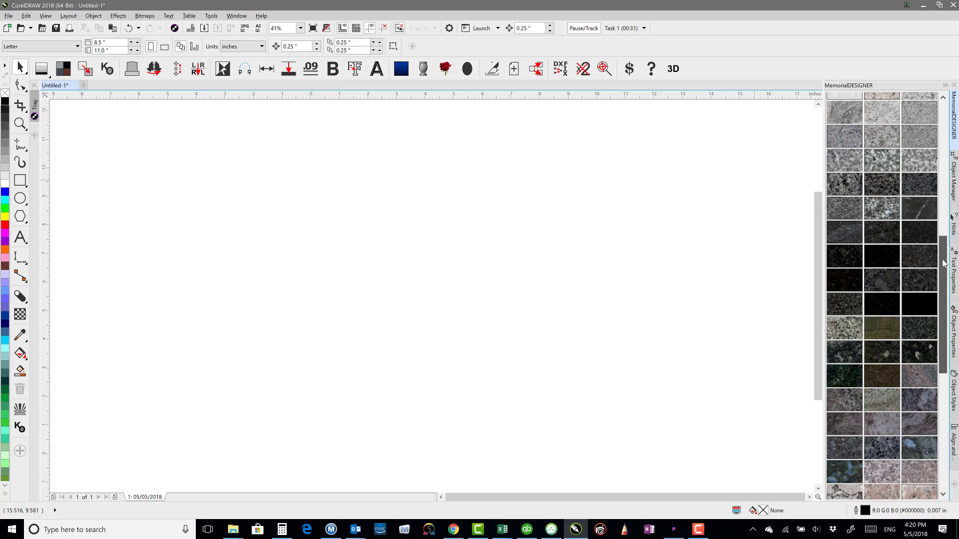
Create a 36-inch Serp Top headstone with a 48-inch base in the MemorialDESIGNER Shape Builder.
{"action": "left_click_drag", "start_coordinate": [947, 306], "coordinate": [947, 403]}
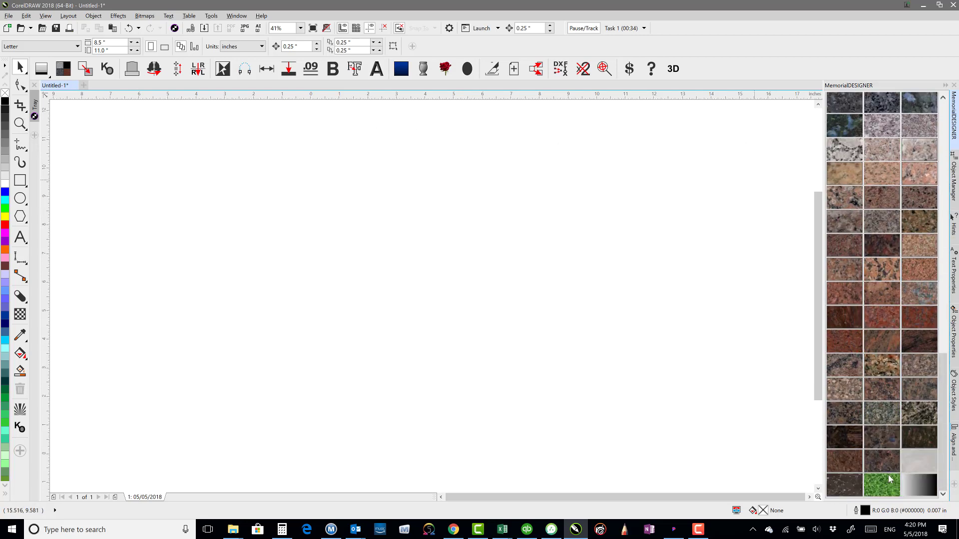
{"action": "left_click_drag", "start_coordinate": [946, 459], "coordinate": [918, 184]}
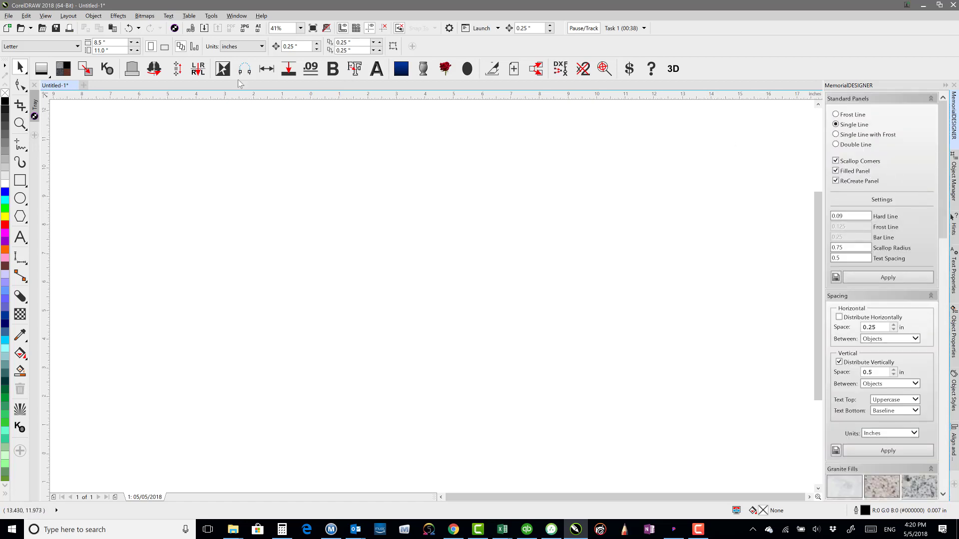
{"action": "left_click", "coordinate": [132, 68]}
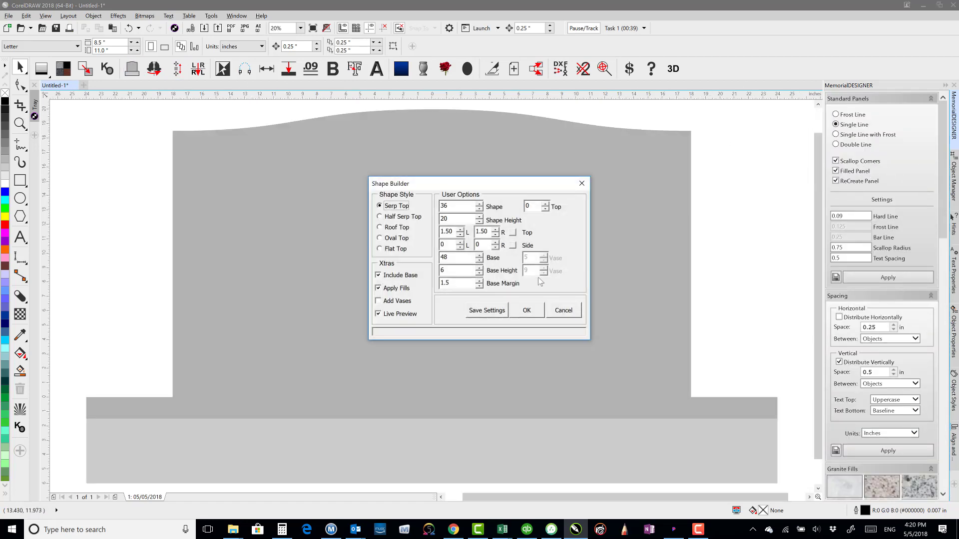
{"action": "left_click", "coordinate": [525, 313]}
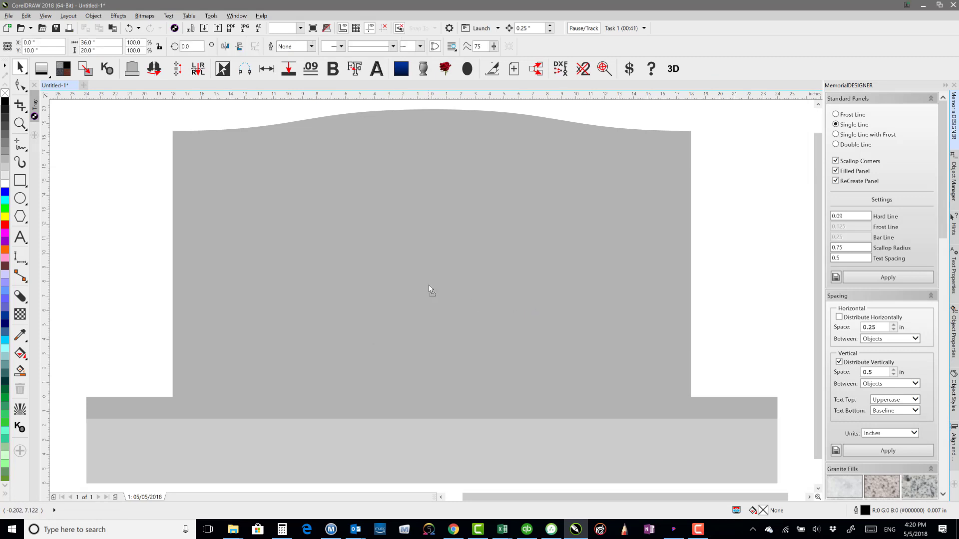
Select the upright and the base and apply the bevelled 3D macro to both.
{"action": "left_click", "coordinate": [339, 446]}
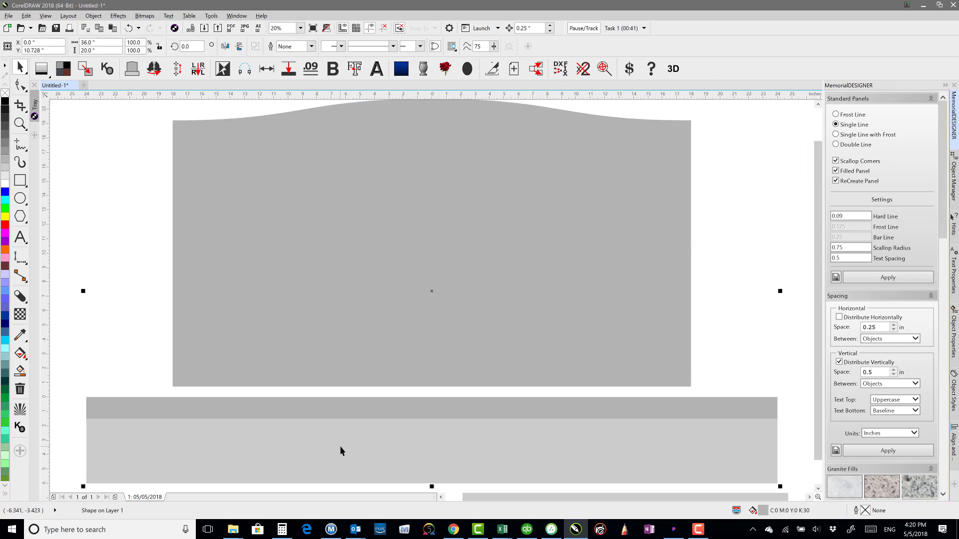
{"action": "left_click", "coordinate": [654, 129], "text": "shift"}
{"action": "left_click", "coordinate": [673, 69]}
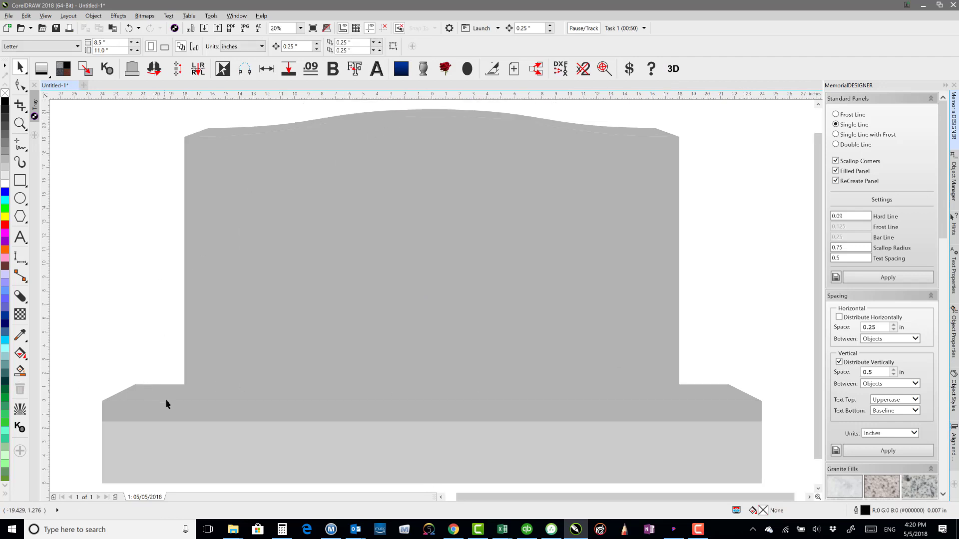
{"action": "double_click", "coordinate": [21, 68]}
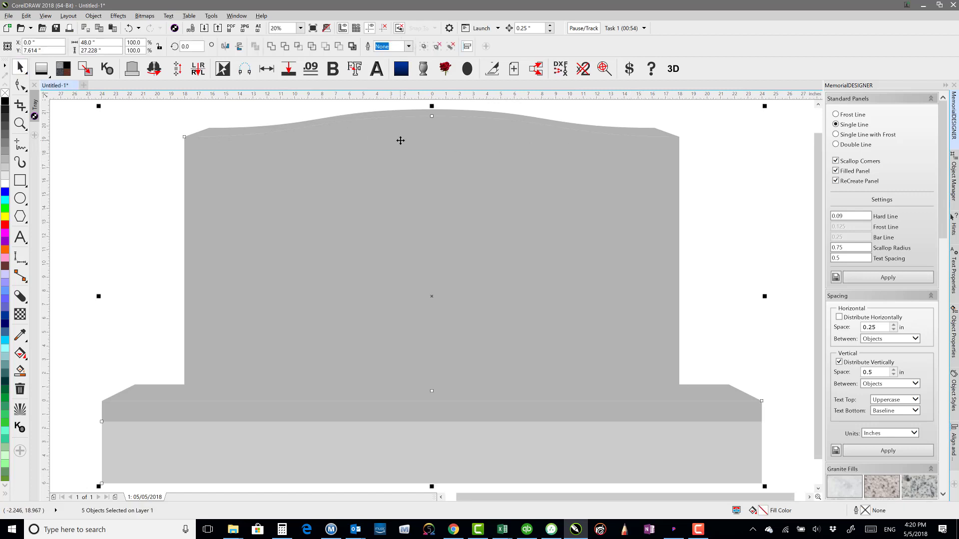
{"action": "left_click", "coordinate": [147, 124]}
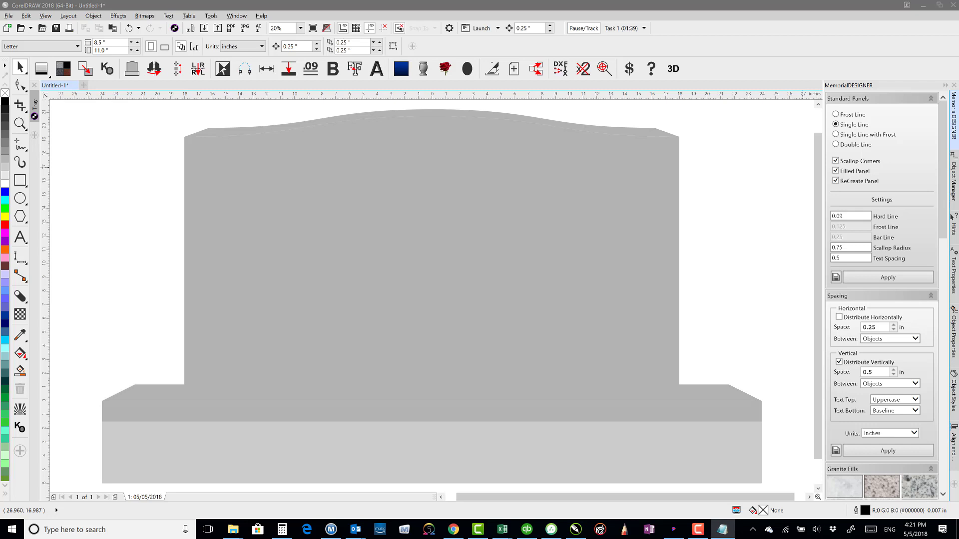
Fill all objects with a red granite swatch from the Granite Fills docker, then make the base's top bevel black.
{"action": "left_click", "coordinate": [151, 170]}
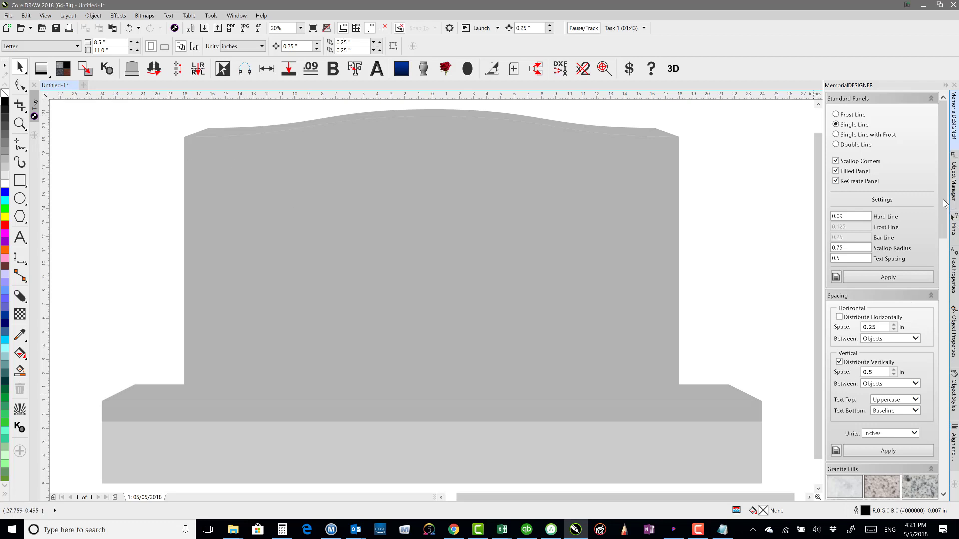
{"action": "left_click_drag", "start_coordinate": [944, 203], "coordinate": [952, 471]}
{"action": "scroll", "coordinate": [930, 415], "scroll_direction": "up", "scroll_amount": 1}
{"action": "left_click", "coordinate": [922, 360]}
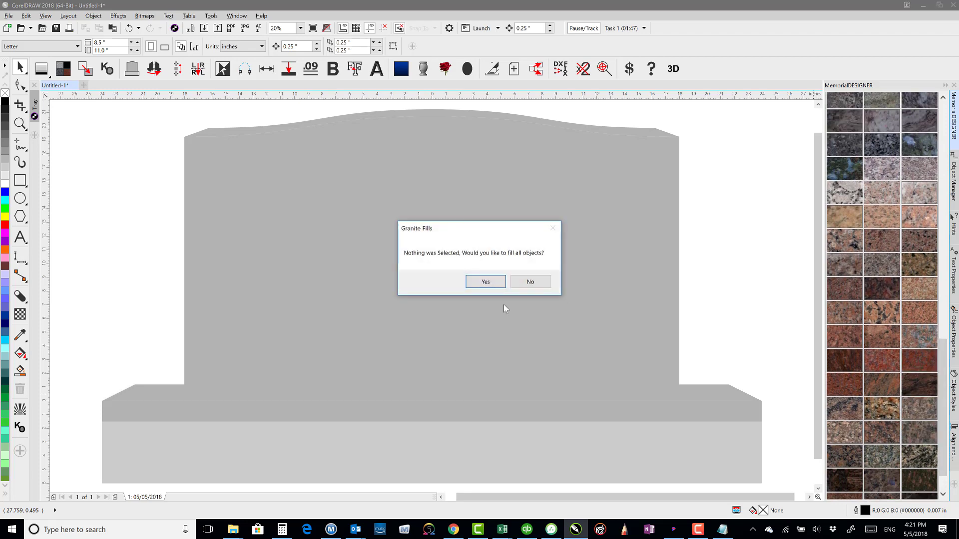
{"action": "left_click", "coordinate": [486, 282]}
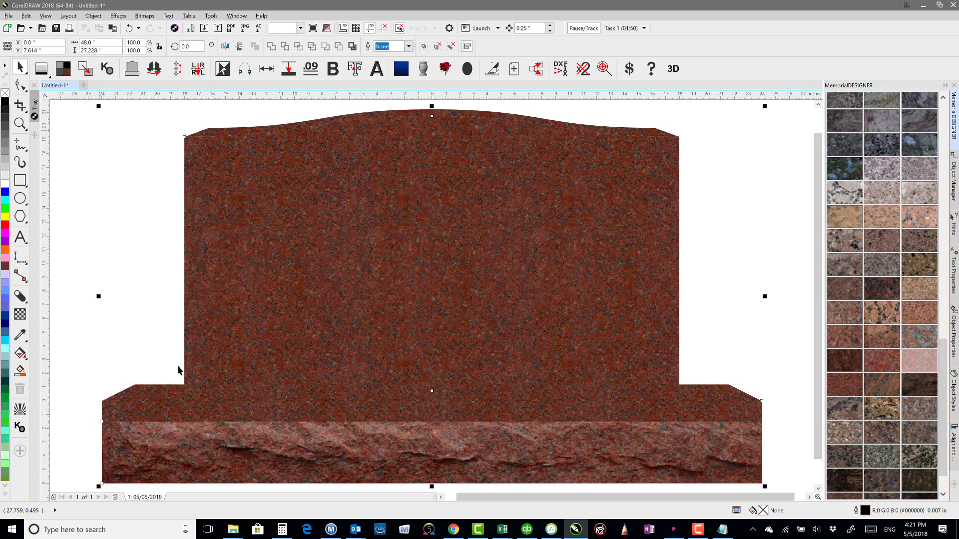
{"action": "left_click", "coordinate": [159, 398]}
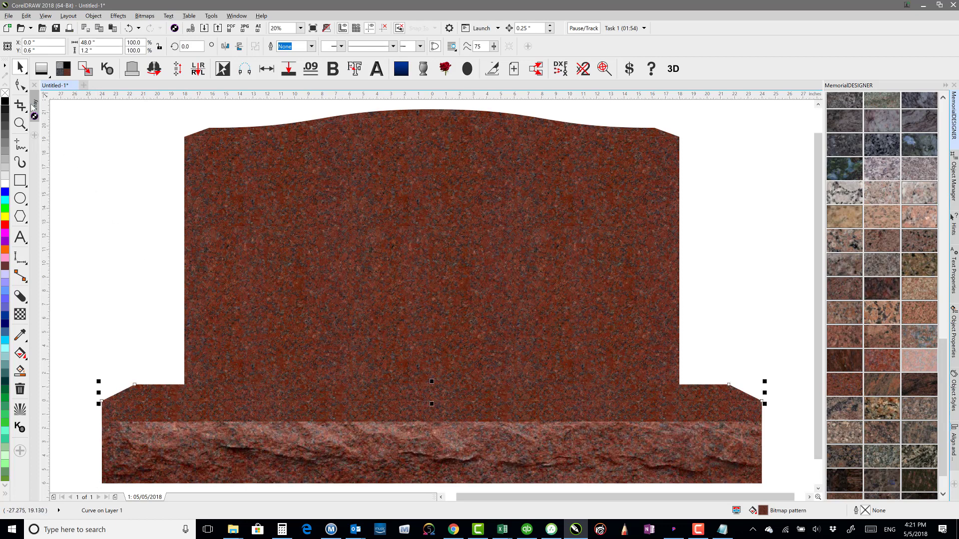
{"action": "left_click", "coordinate": [5, 102]}
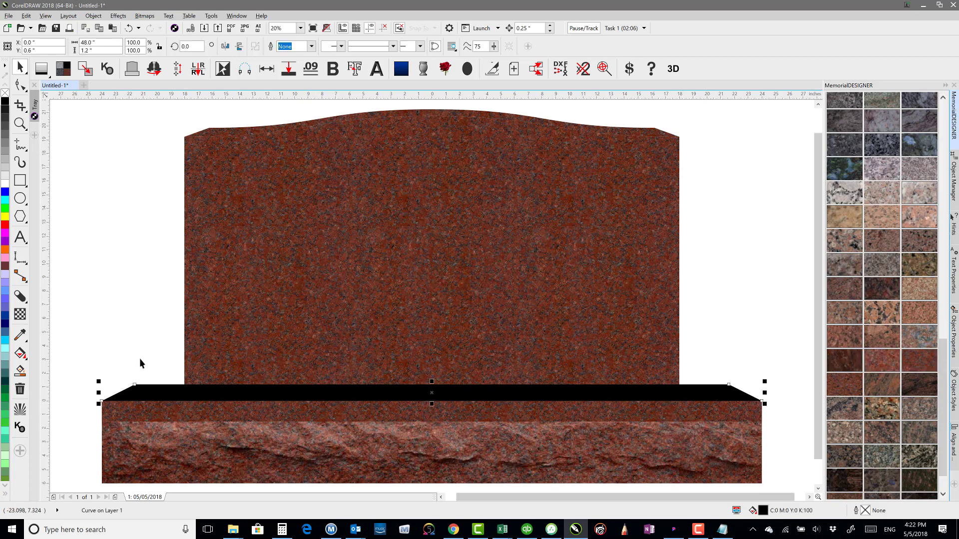
Apply Uniform transparency to the base's black top bevel.
{"action": "left_click", "coordinate": [20, 314]}
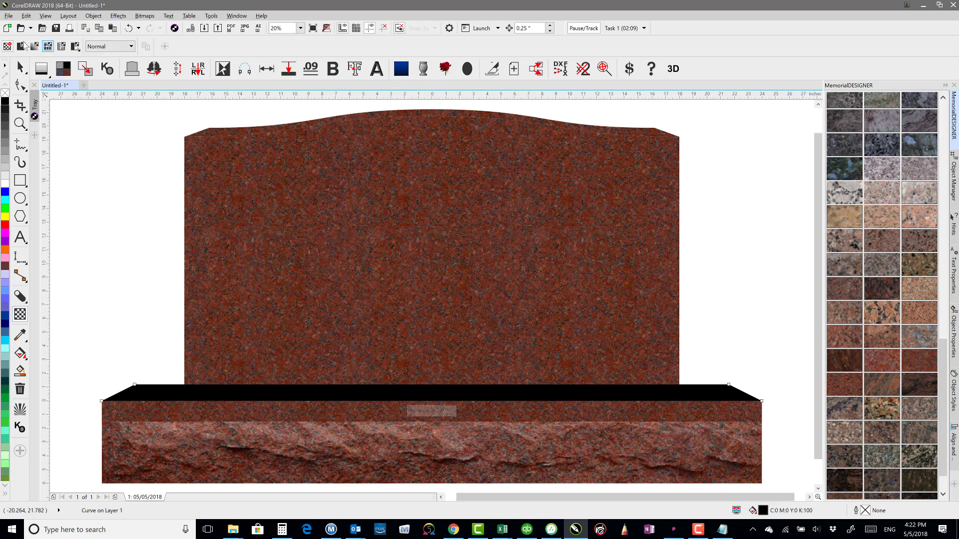
{"action": "left_click", "coordinate": [21, 46]}
{"action": "left_click", "coordinate": [272, 385]}
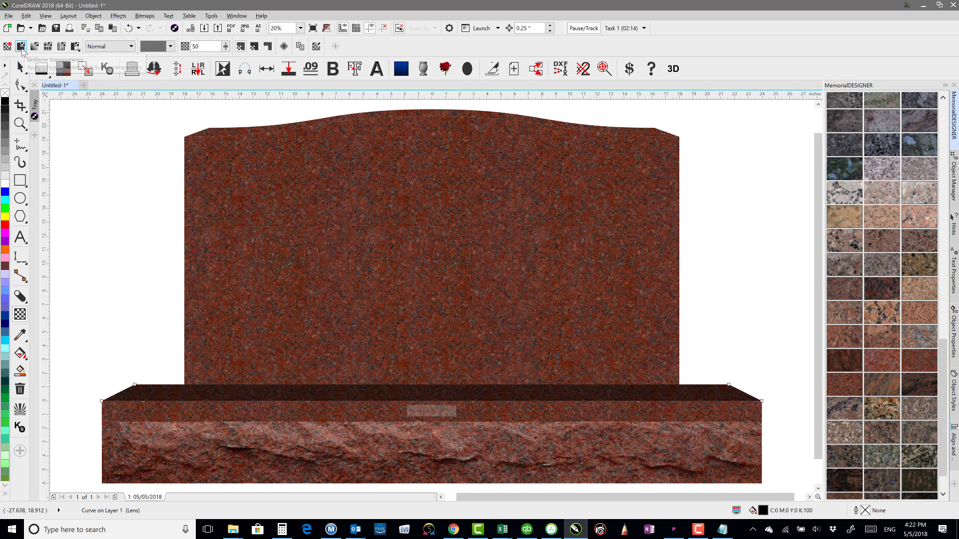
{"action": "left_click", "coordinate": [20, 67]}
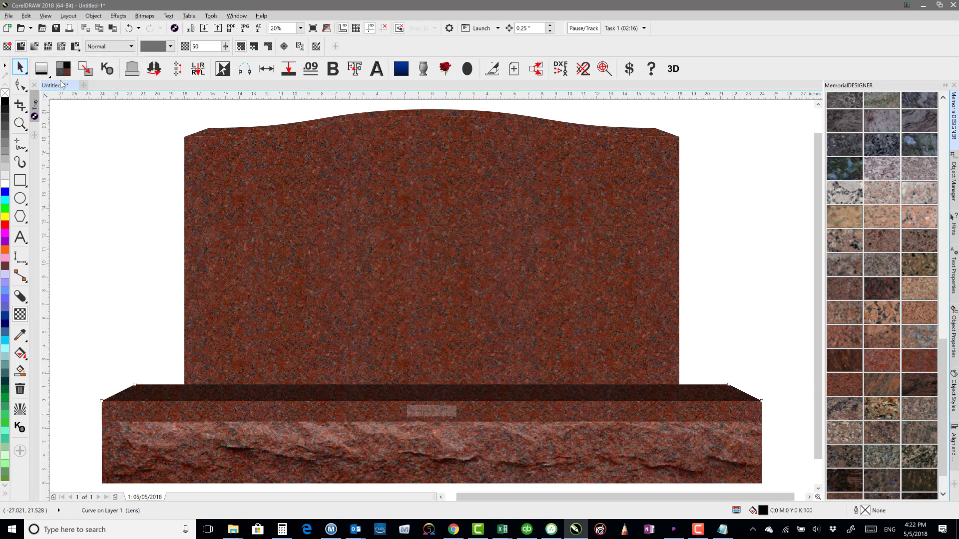
{"action": "left_click", "coordinate": [165, 102]}
Reduce the top bevel's transparency so it reads as darker granite.
{"action": "left_click_drag", "start_coordinate": [168, 106], "coordinate": [734, 429]}
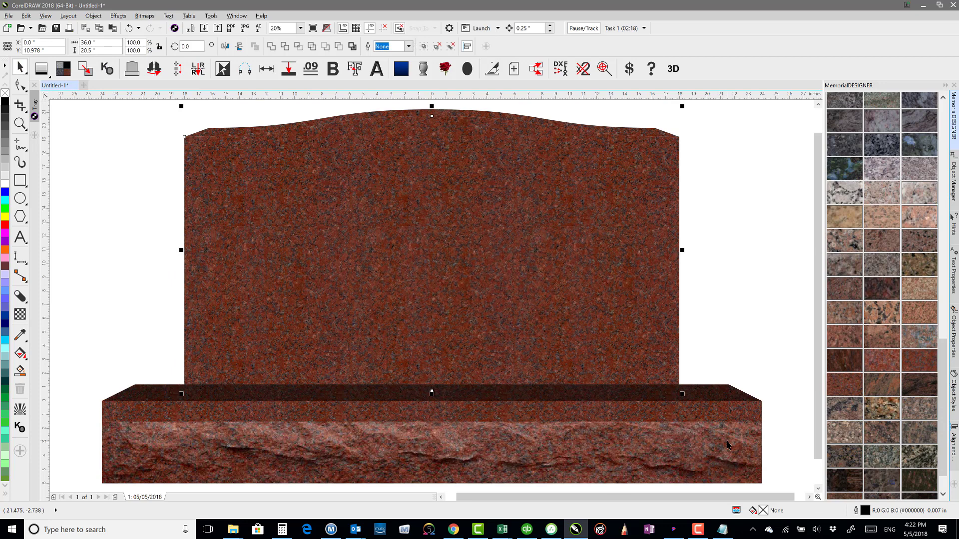
{"action": "left_click", "coordinate": [92, 394]}
{"action": "left_click", "coordinate": [20, 314]}
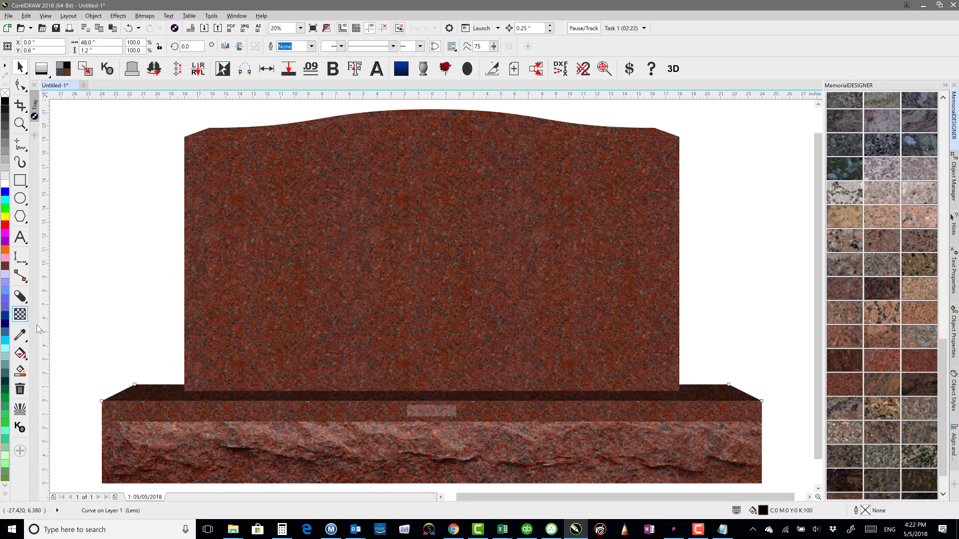
{"action": "left_click_drag", "start_coordinate": [424, 414], "coordinate": [428, 415]}
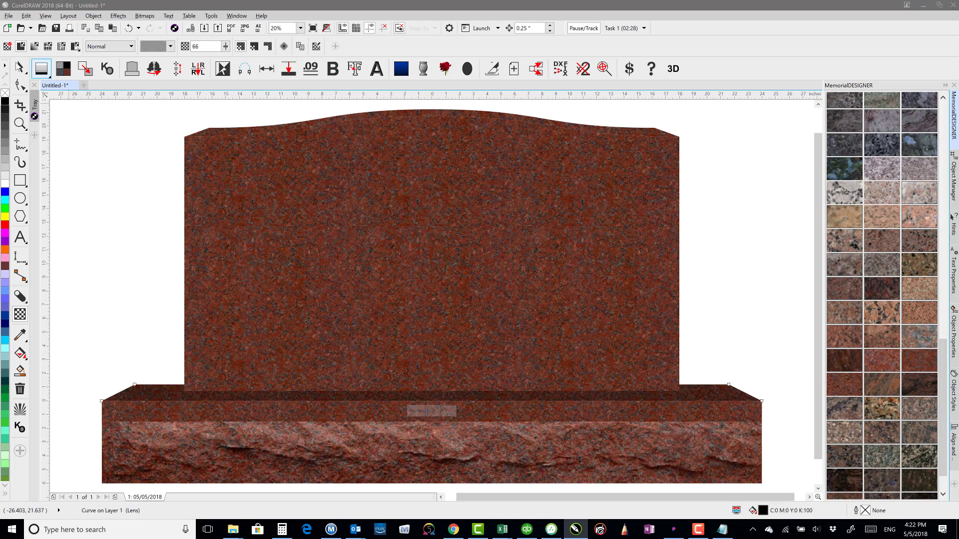
{"action": "left_click", "coordinate": [20, 66]}
{"action": "left_click", "coordinate": [164, 360]}
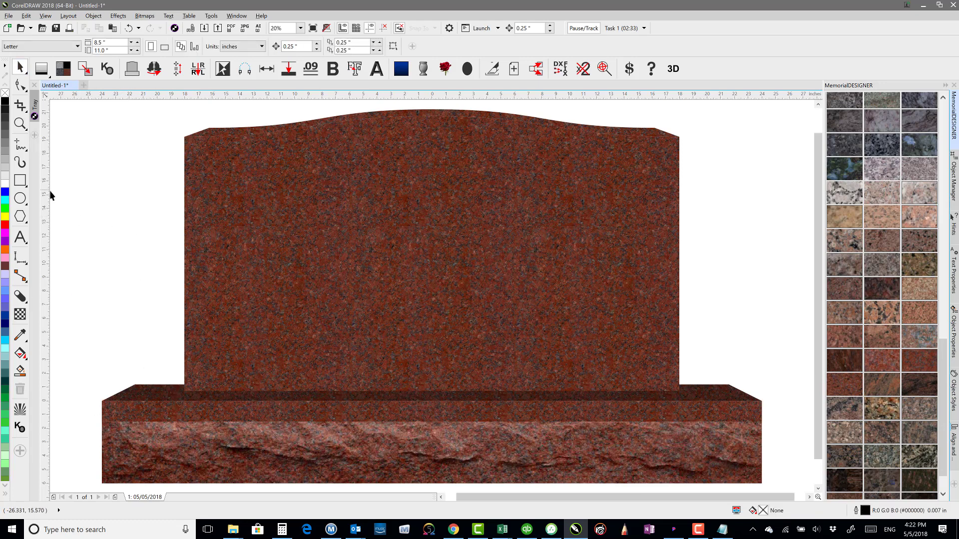
{"action": "left_click", "coordinate": [163, 392]}
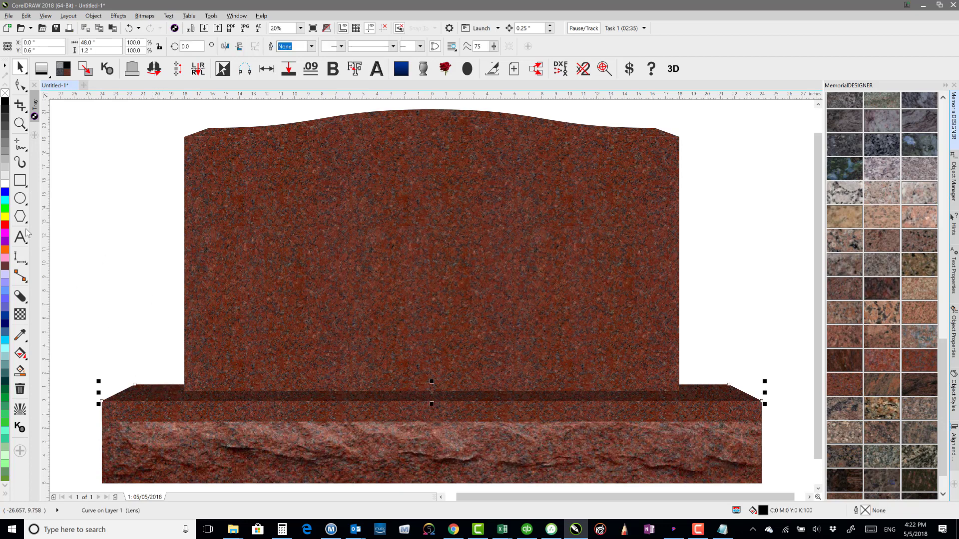
{"action": "left_click", "coordinate": [6, 225]}
{"action": "left_click", "coordinate": [135, 292]}
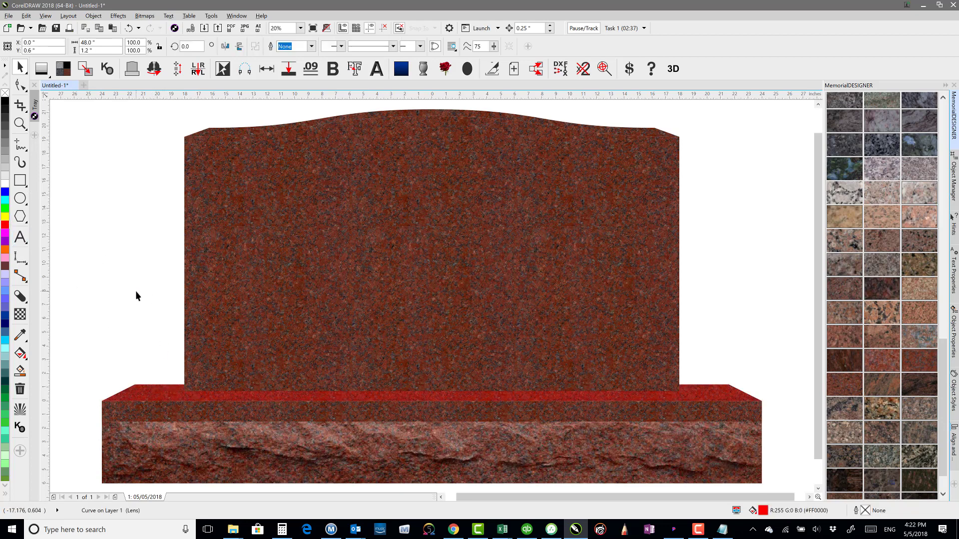
{"action": "key", "text": "ctrl+z"}
{"action": "left_click", "coordinate": [135, 212]}
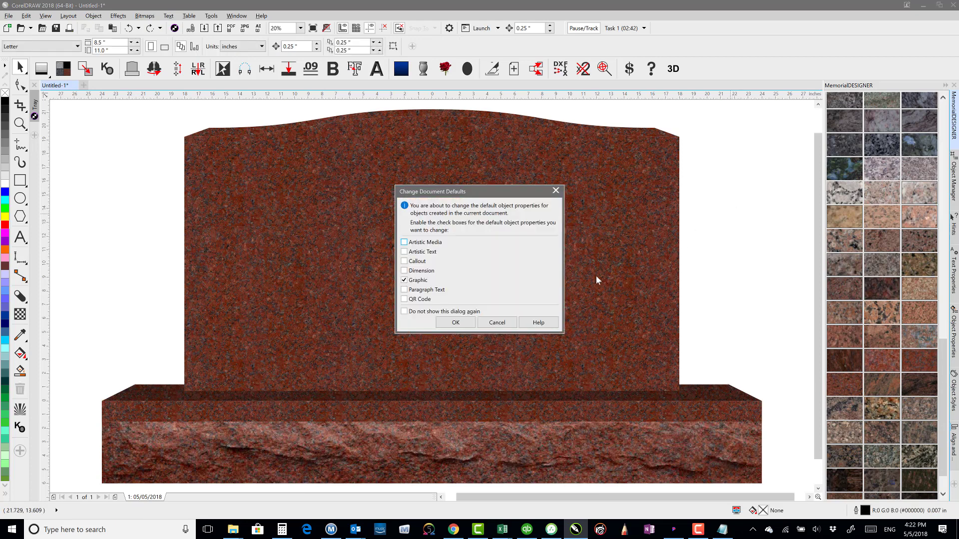
{"action": "left_click", "coordinate": [558, 190]}
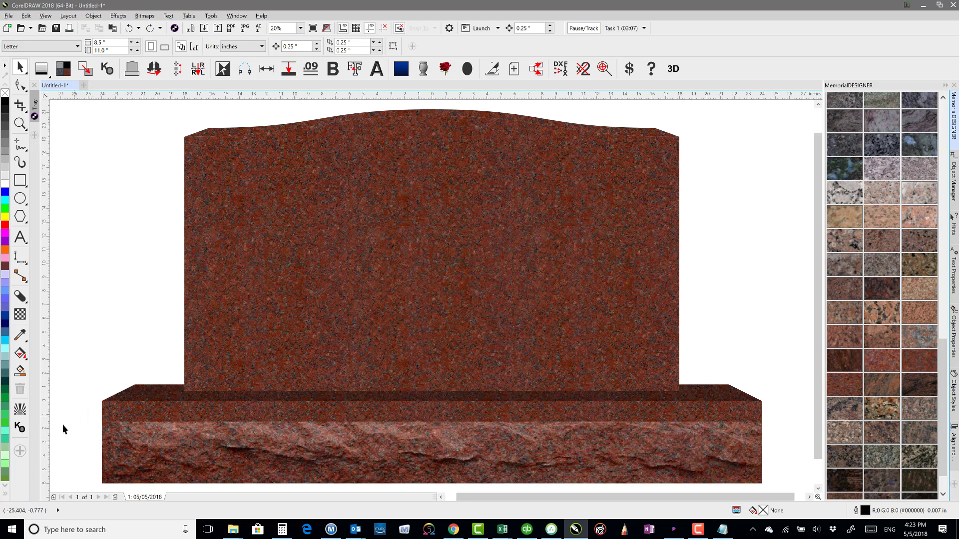
{"action": "left_click", "coordinate": [20, 427]}
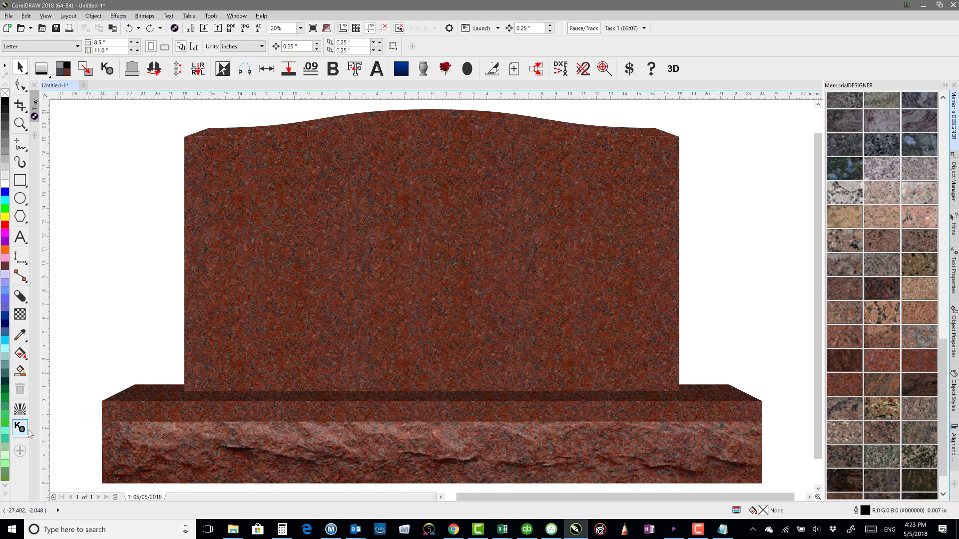
{"action": "left_click", "coordinate": [20, 66]}
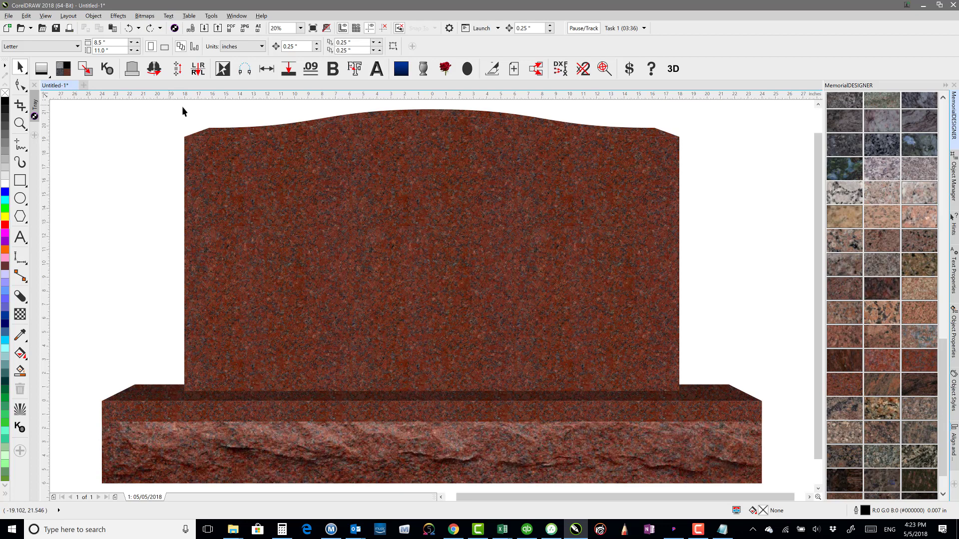
{"action": "key", "text": "F10"}
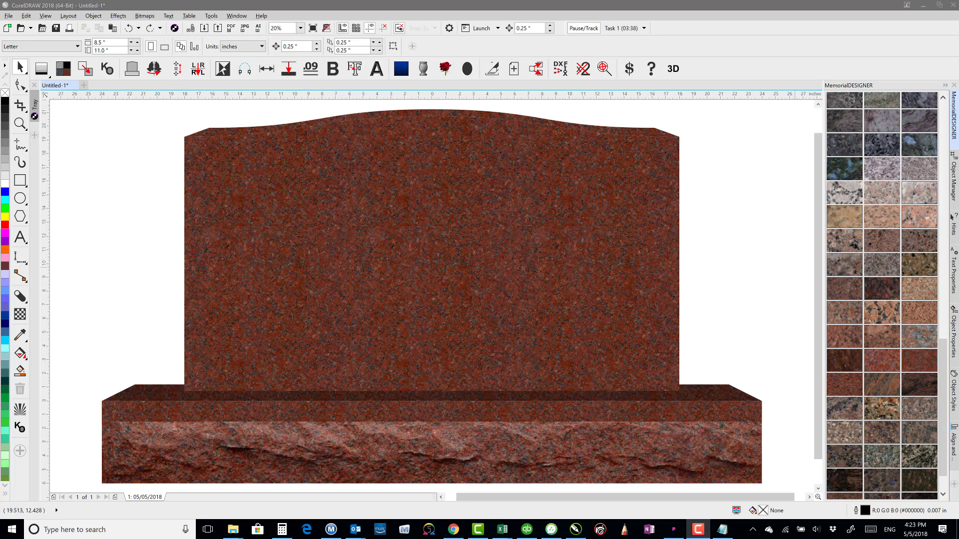